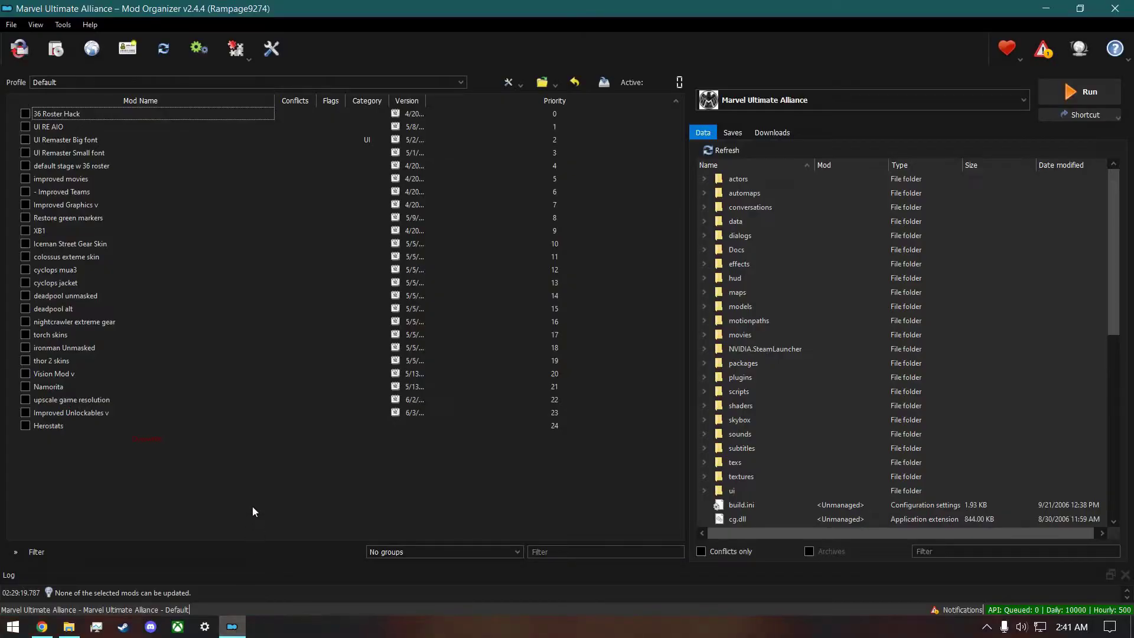
# Bring the MUA Mods Explorer window forward and look at the OCP 2.4.zip archive's options
pyautogui.click(76, 631)
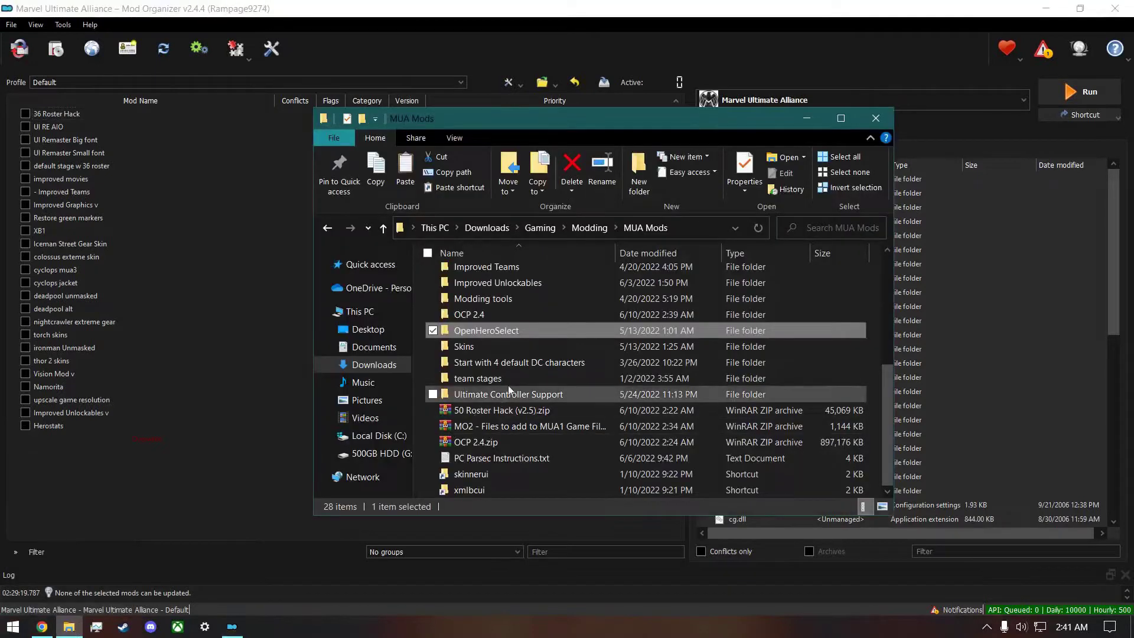
pyautogui.click(541, 443)
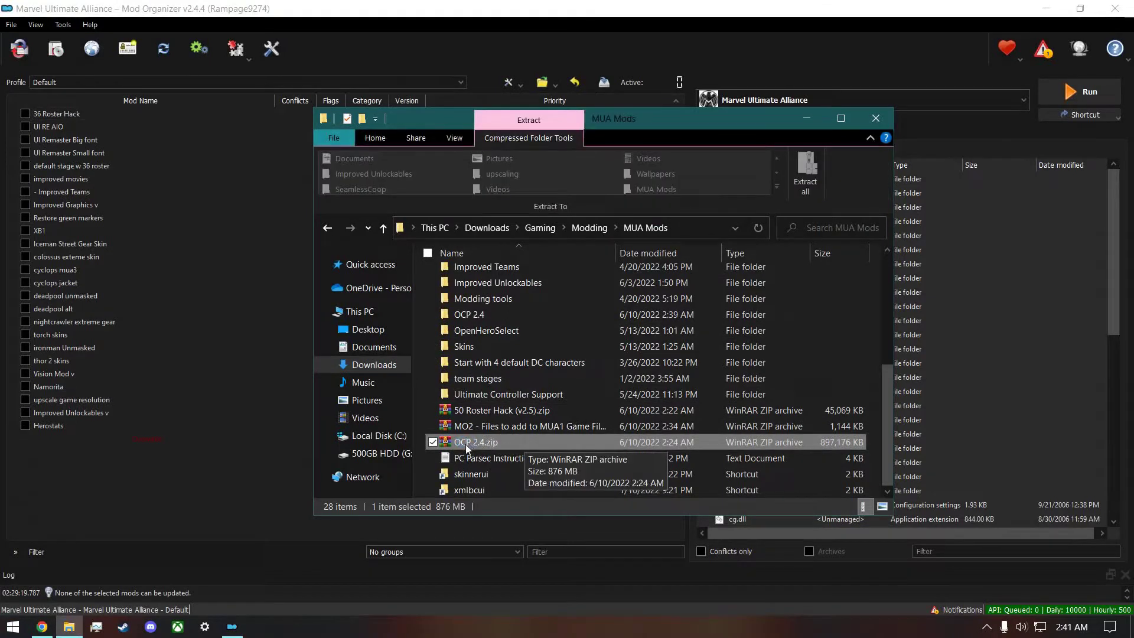
pyautogui.rightClick(509, 443)
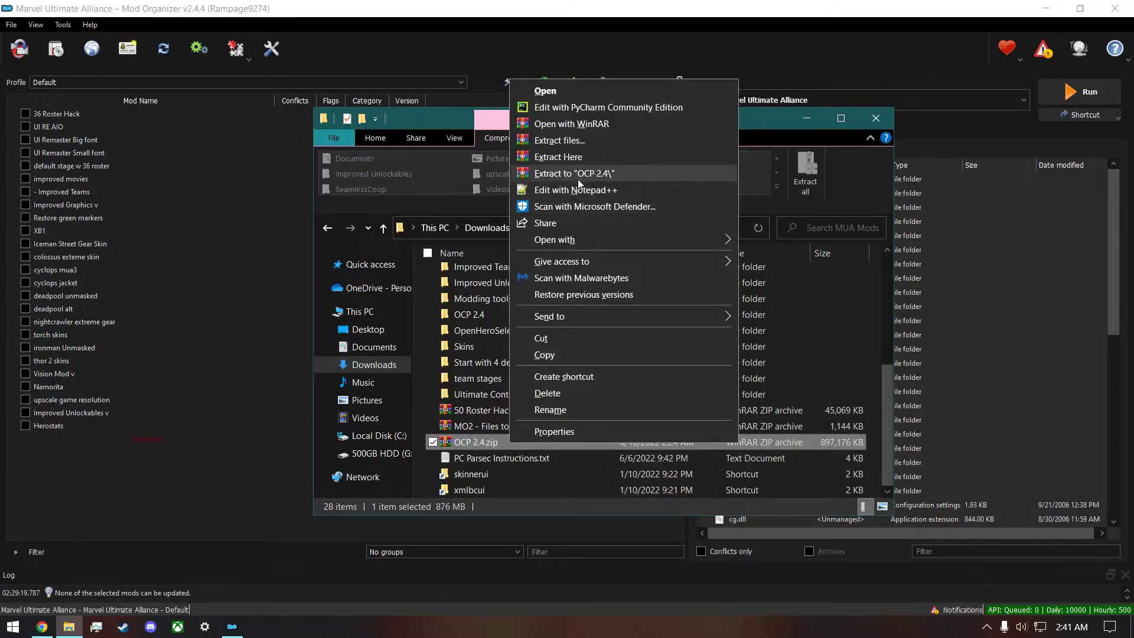
pyautogui.click(477, 426)
pyautogui.click(479, 440)
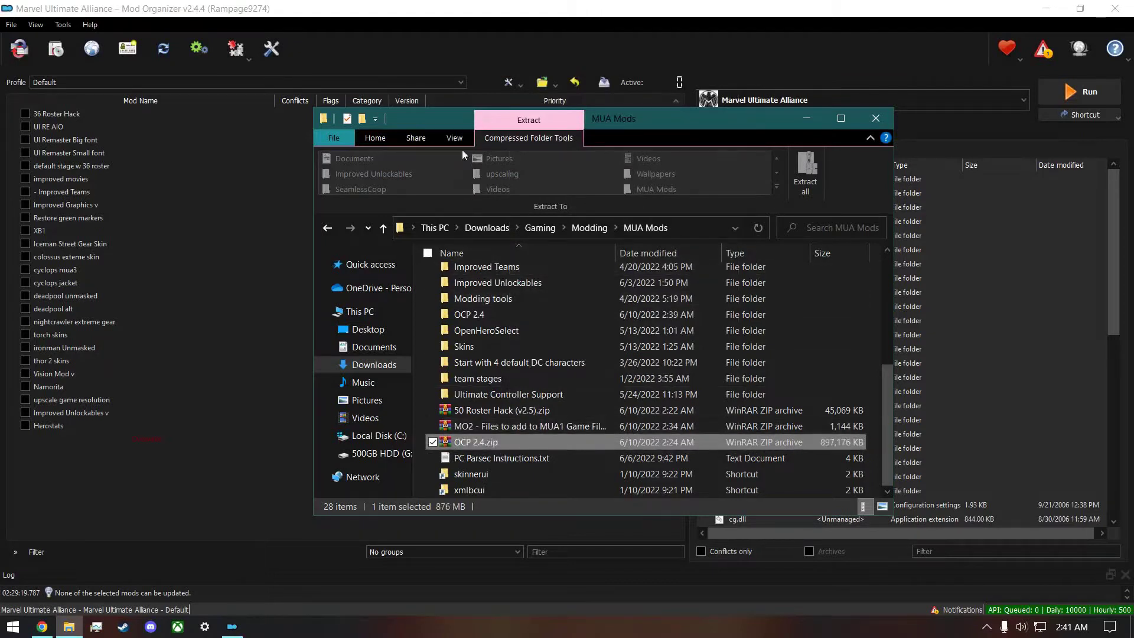
# Shift the Explorer window left and select the OCP 2.4 folder
pyautogui.moveTo(616, 115); pyautogui.dragTo(576, 118)
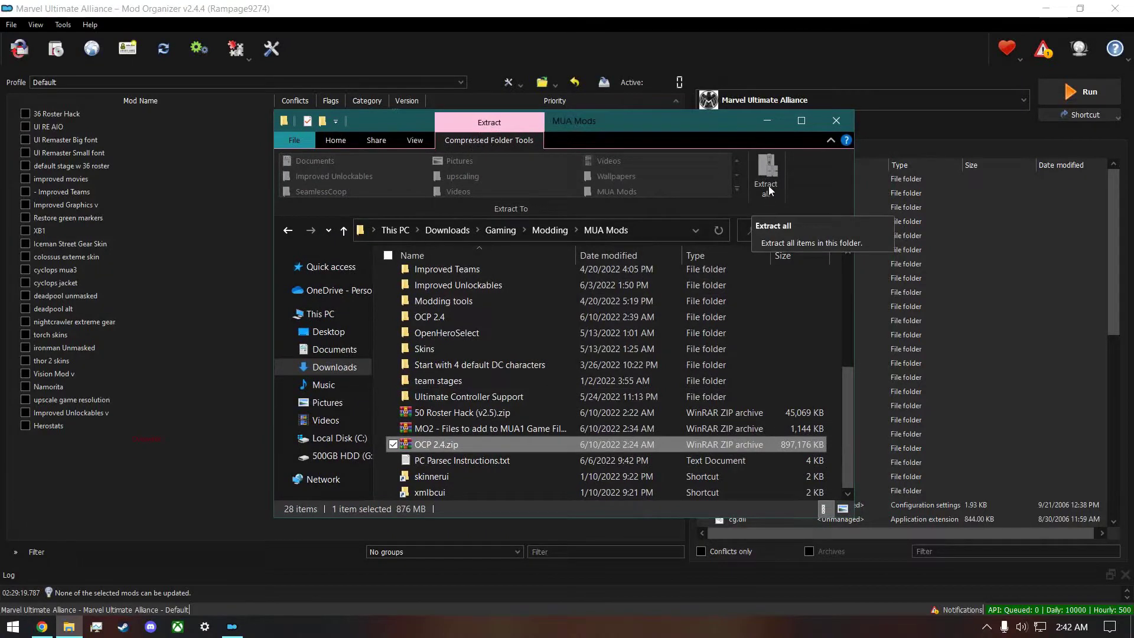
pyautogui.rightClick(439, 441)
pyautogui.click(437, 428)
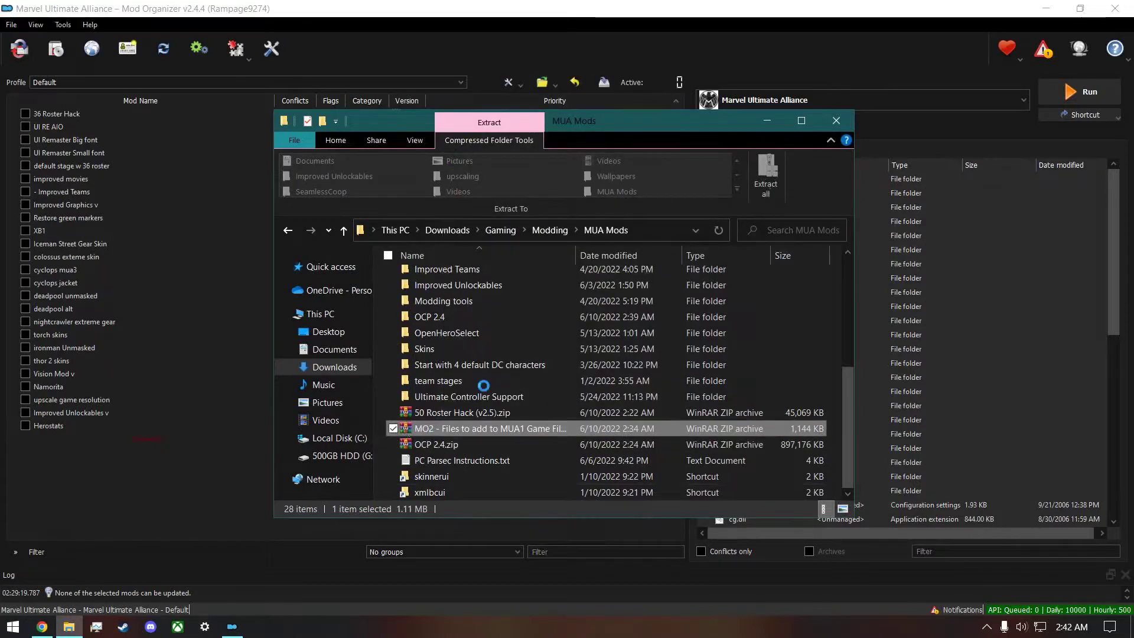
pyautogui.scroll(2, 469, 387)
pyautogui.click(448, 400)
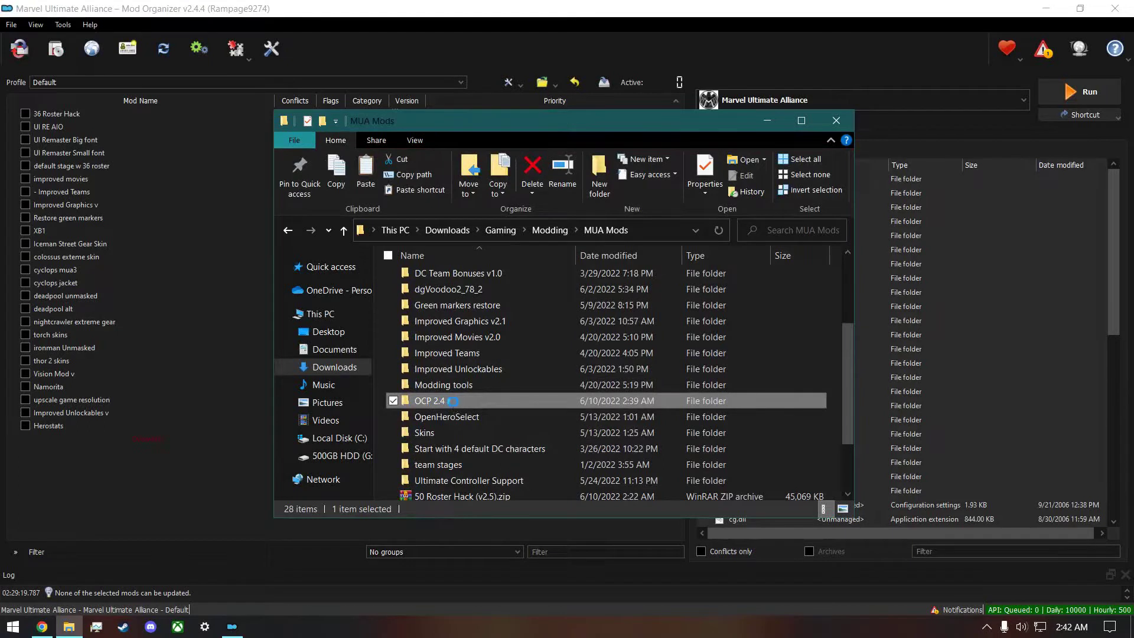
# Pack all 16 items of the OCP 2.4 folder into OCP 2.4.rar, then return to MUA Mods
pyautogui.doubleClick(452, 401)
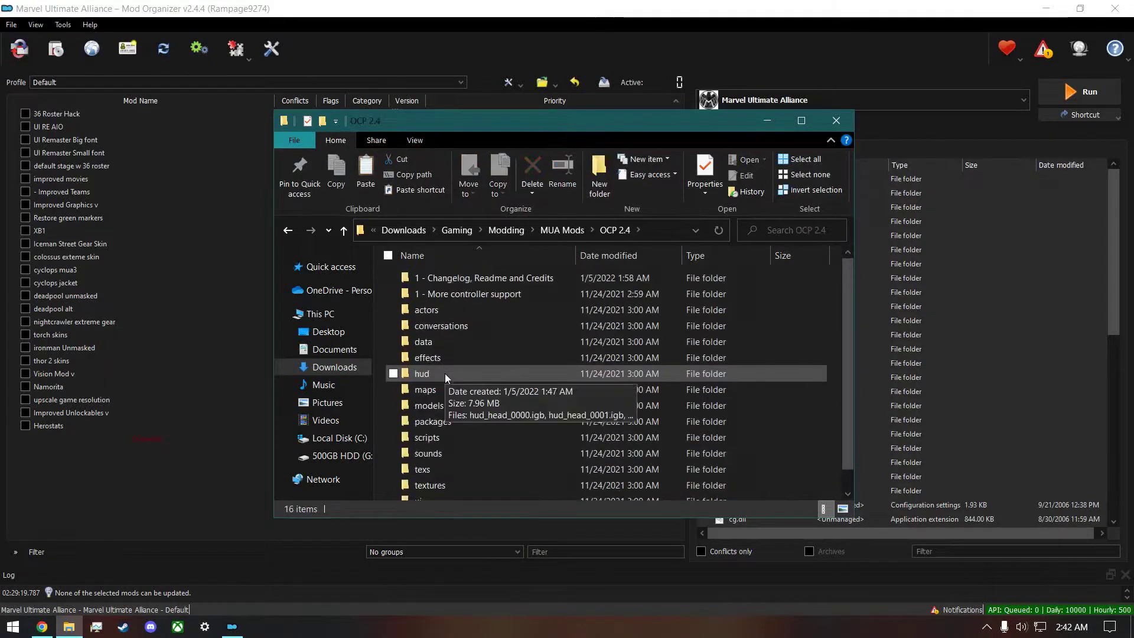
pyautogui.moveTo(855, 518); pyautogui.dragTo(909, 574)
pyautogui.hotkey('ctrl', 'a')
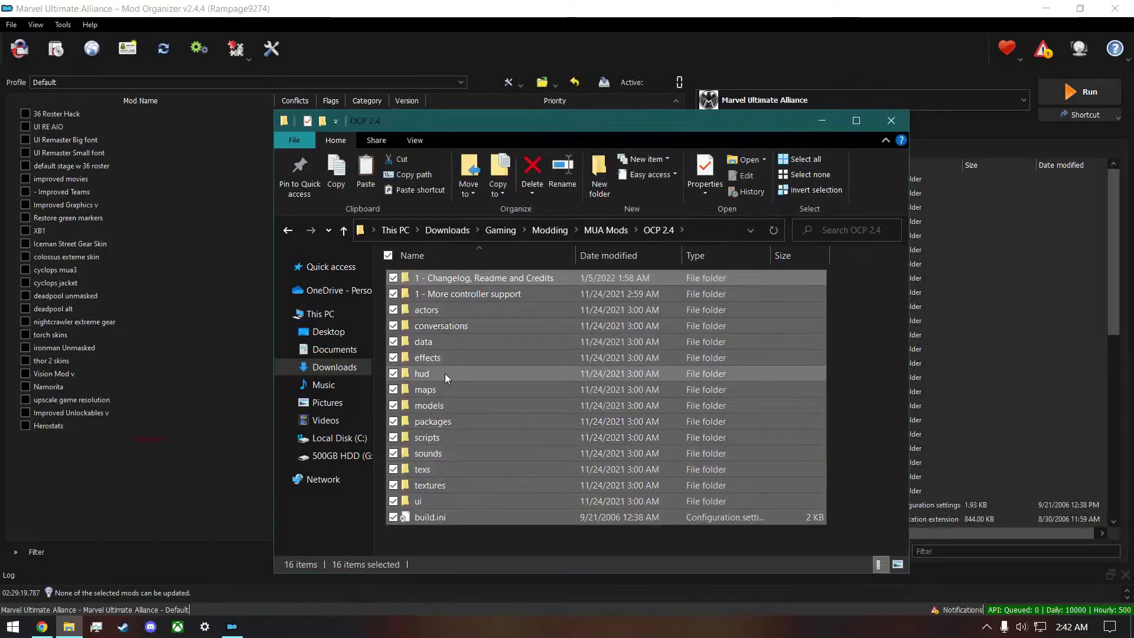
pyautogui.rightClick(476, 369)
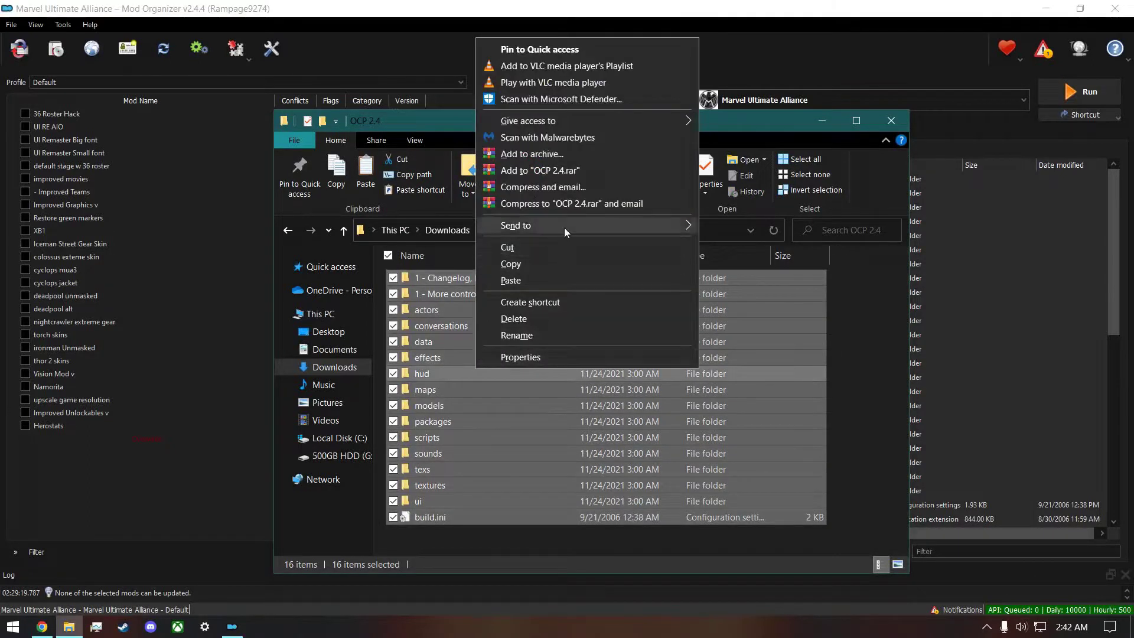
pyautogui.moveTo(569, 227)
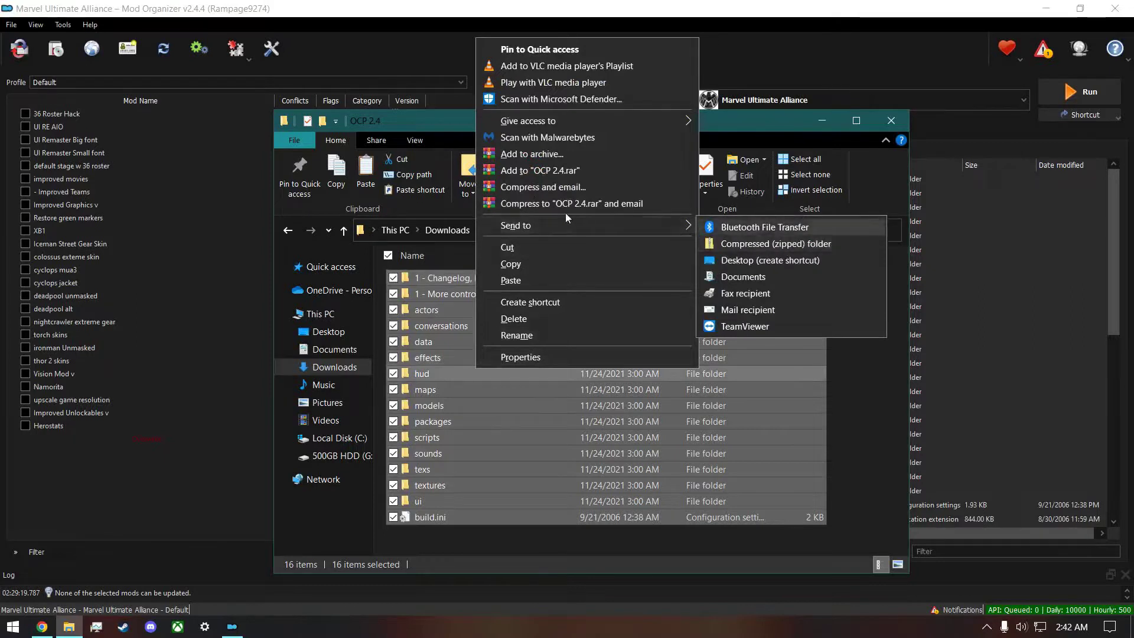
pyautogui.click(582, 170)
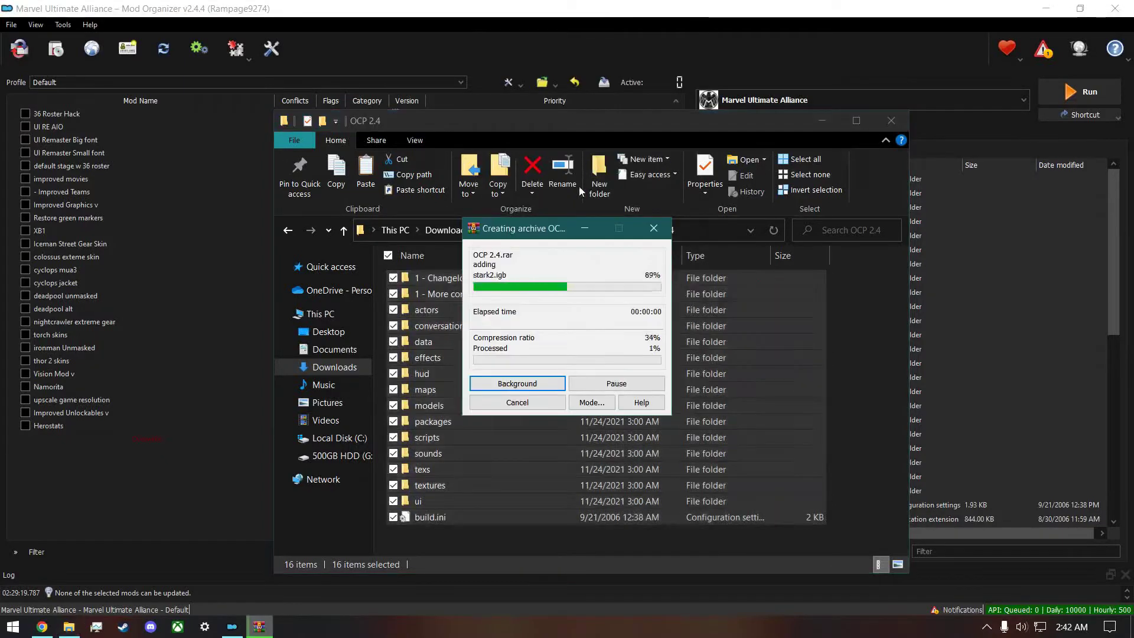
pyautogui.click(604, 230)
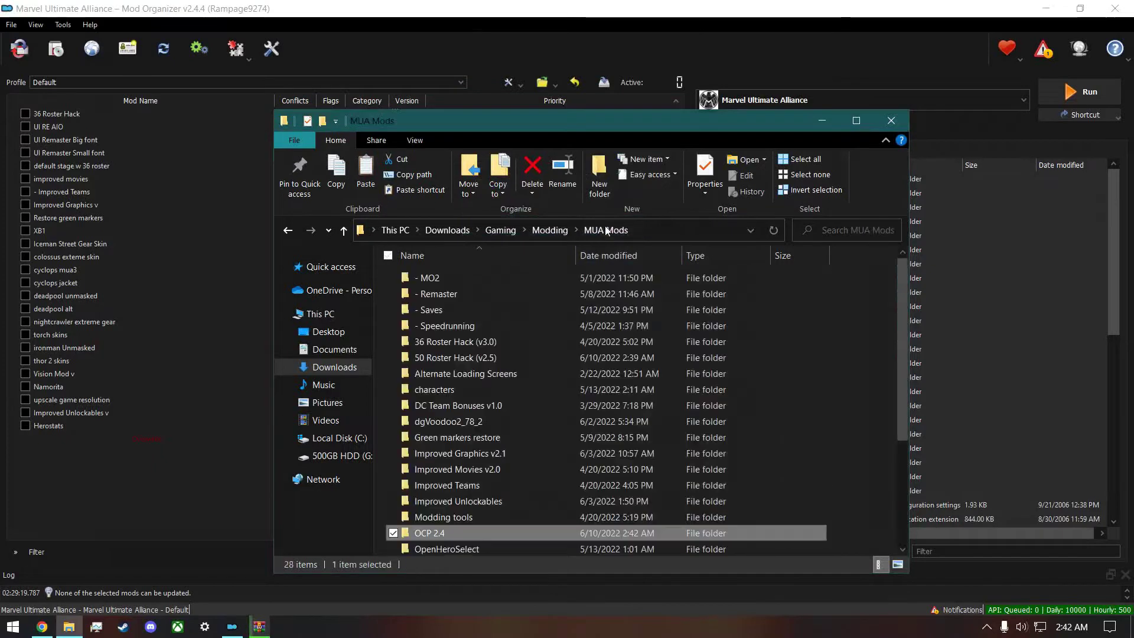
# Look at the options for the 50 Roster Hack (v2.5).zip archive in MUA Mods
pyautogui.scroll(-3, 498, 499)
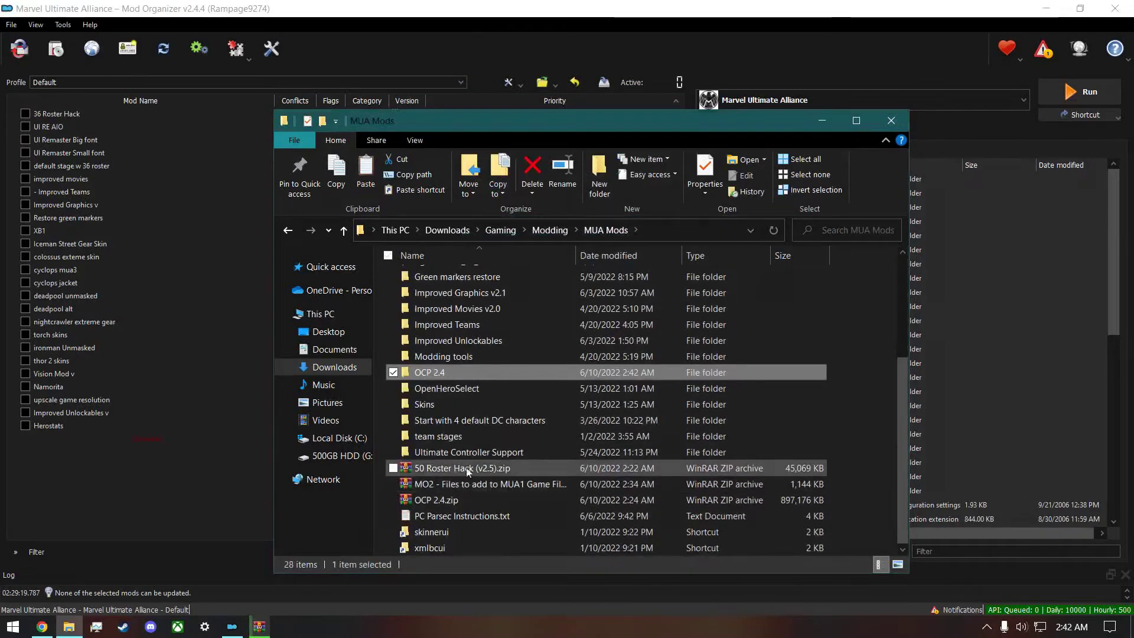
pyautogui.click(516, 470)
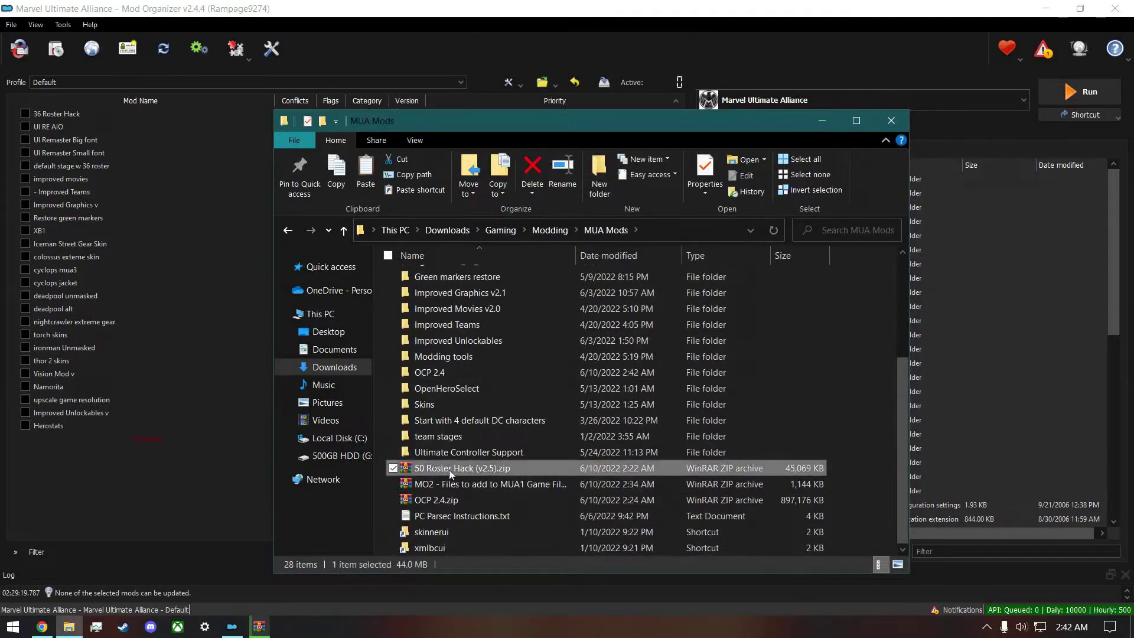
pyautogui.rightClick(515, 467)
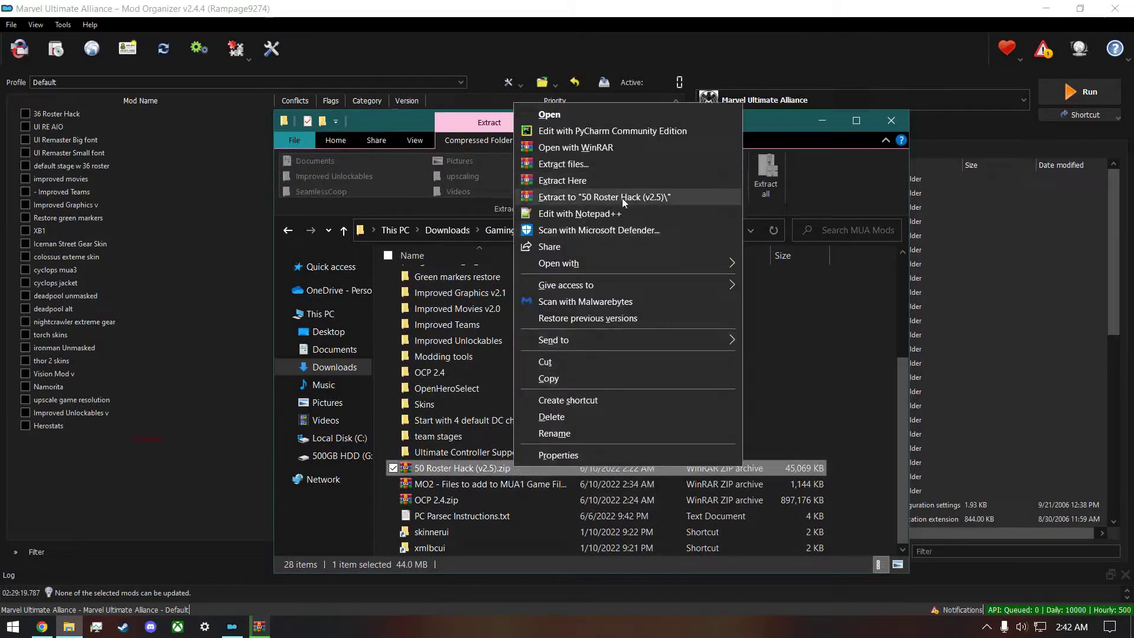
pyautogui.click(450, 373)
pyautogui.click(449, 374)
# Compress the 19 items of the 50 Roster Hack (v2.5) folder into 50 Roster Hack (v2.5).rar
pyautogui.scroll(4, 450, 374)
pyautogui.click(450, 357)
pyautogui.doubleClick(450, 357)
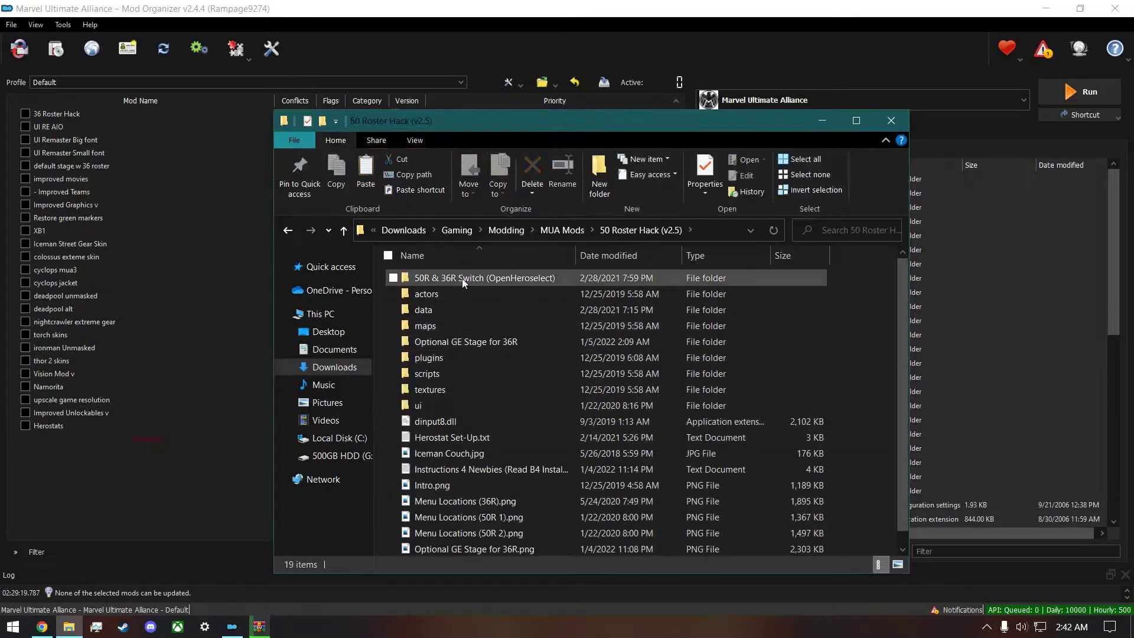
pyautogui.hotkey('ctrl', 'a')
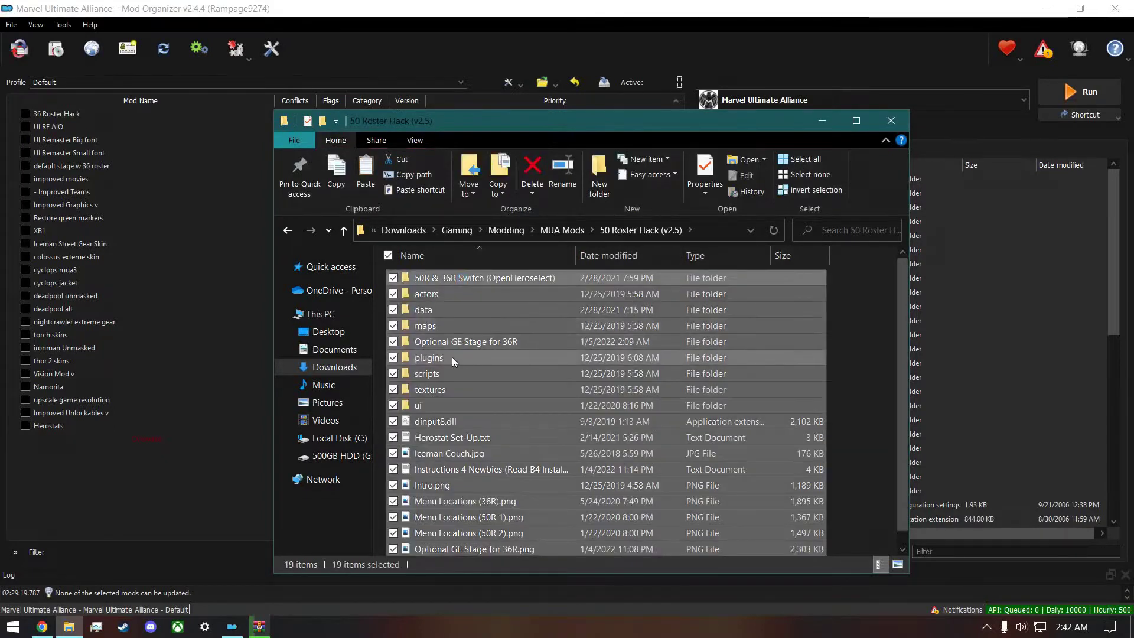
pyautogui.rightClick(452, 357)
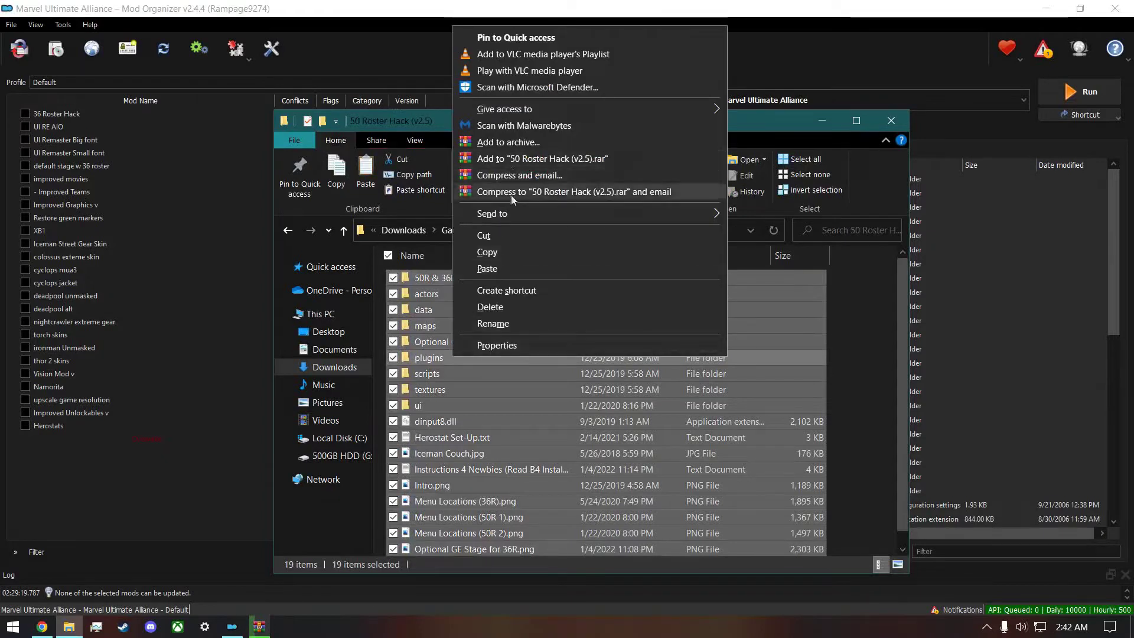
pyautogui.moveTo(528, 216)
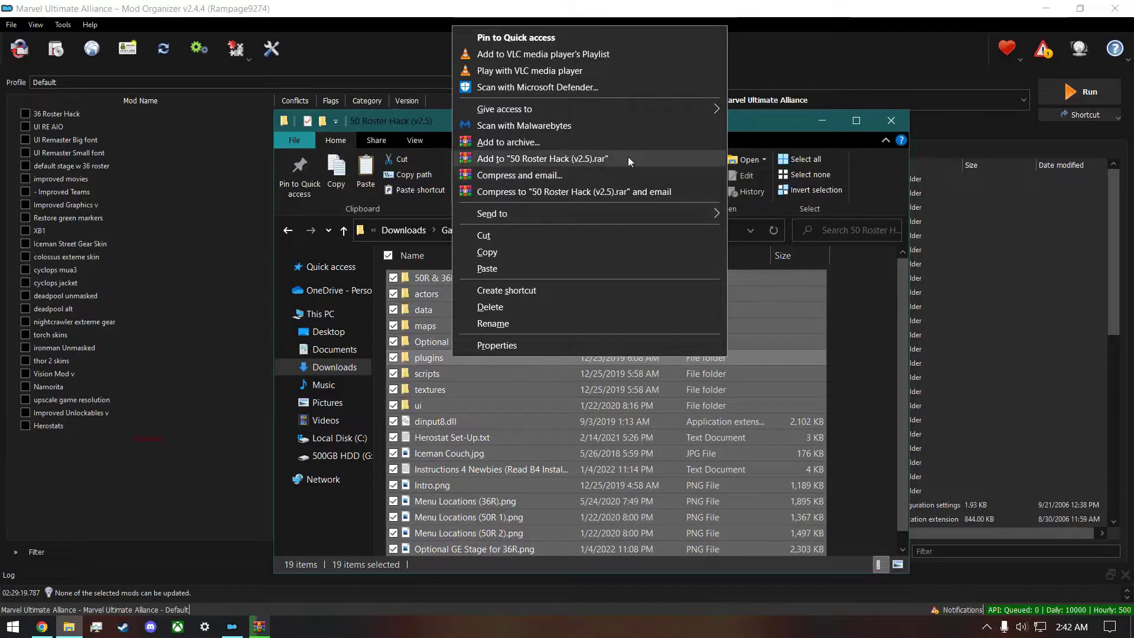
pyautogui.click(612, 159)
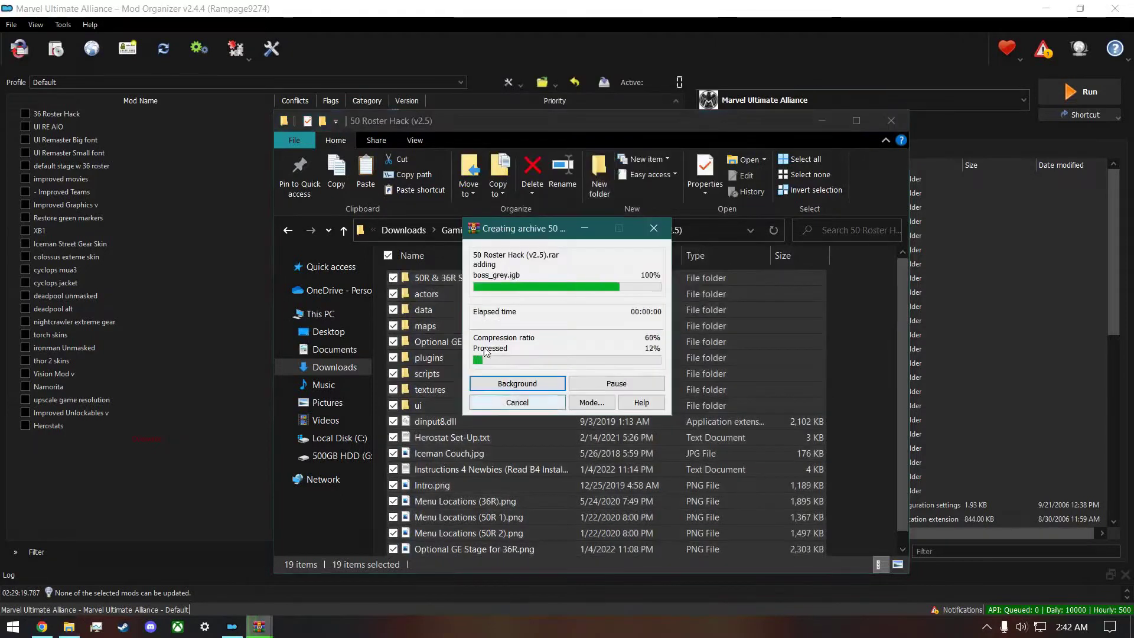
pyautogui.moveTo(532, 226); pyautogui.dragTo(661, 308)
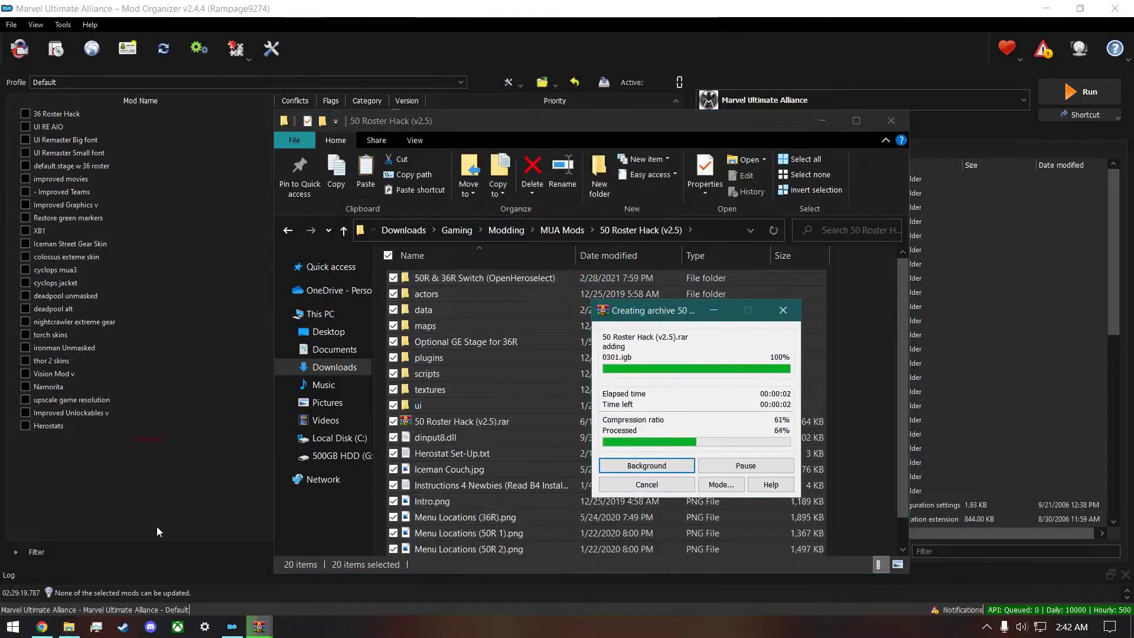
# Read the MUA1 Mod Installation Guide's Roster Hacks note on adding MO2 files
pyautogui.click(52, 616)
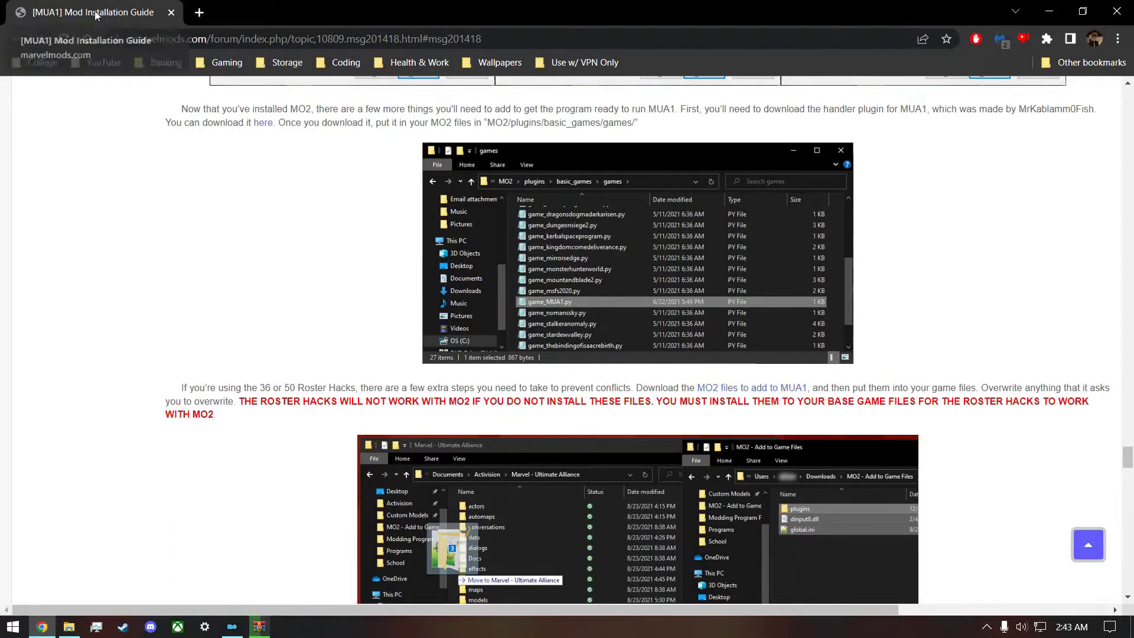
pyautogui.scroll(-5, 231, 426)
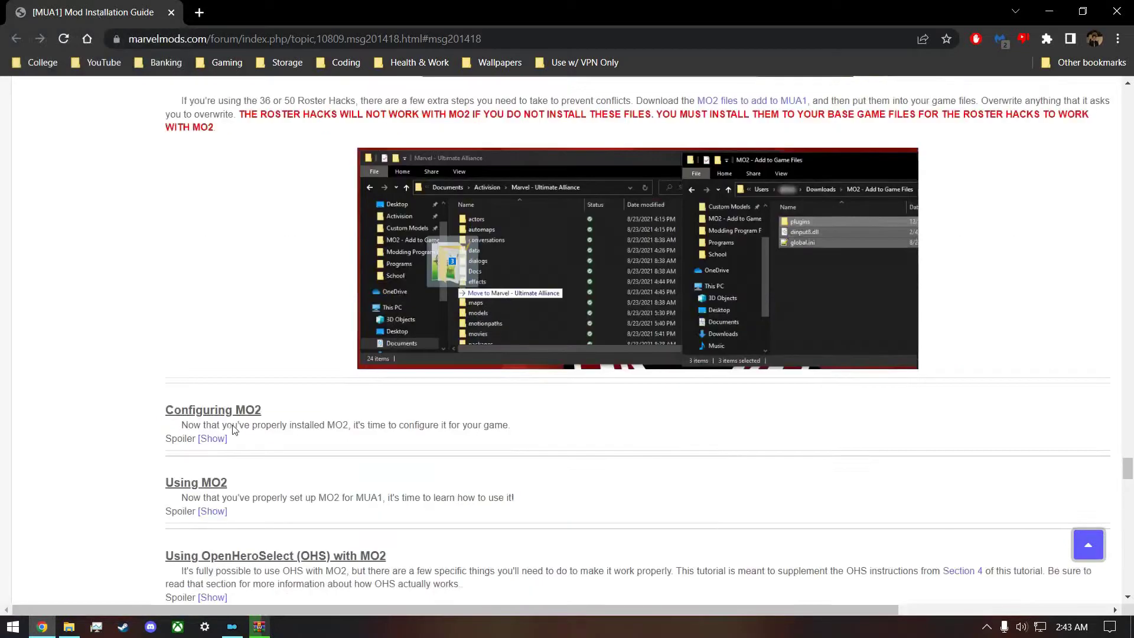
pyautogui.scroll(2, 235, 418)
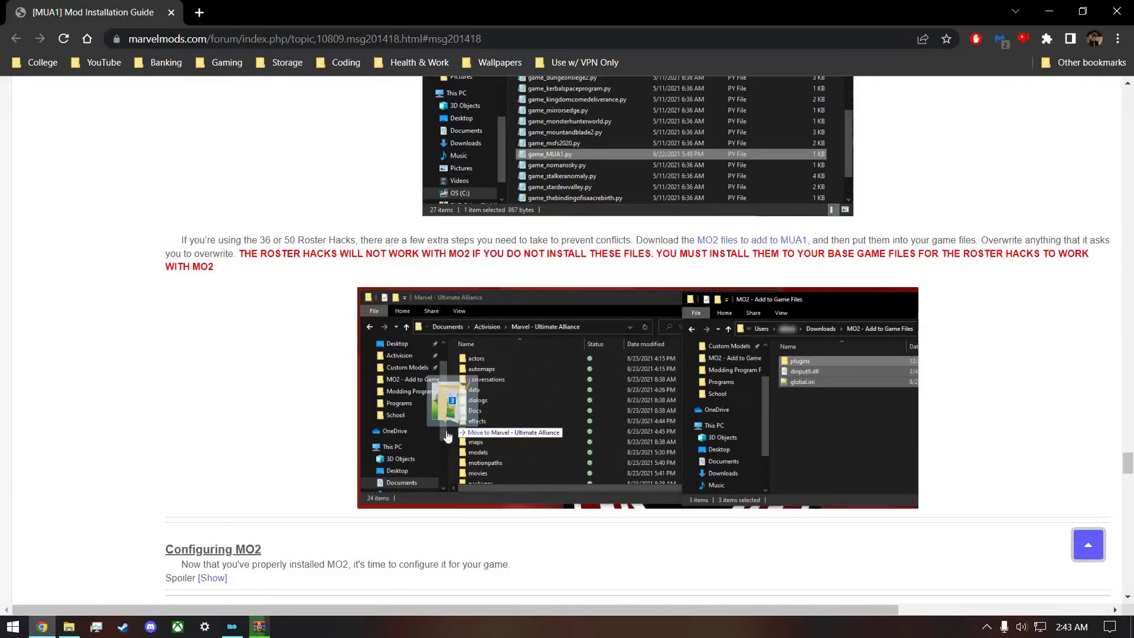
# Go back to the MUA Mods folder and find the MO2 files archive
pyautogui.click(70, 627)
pyautogui.click(561, 232)
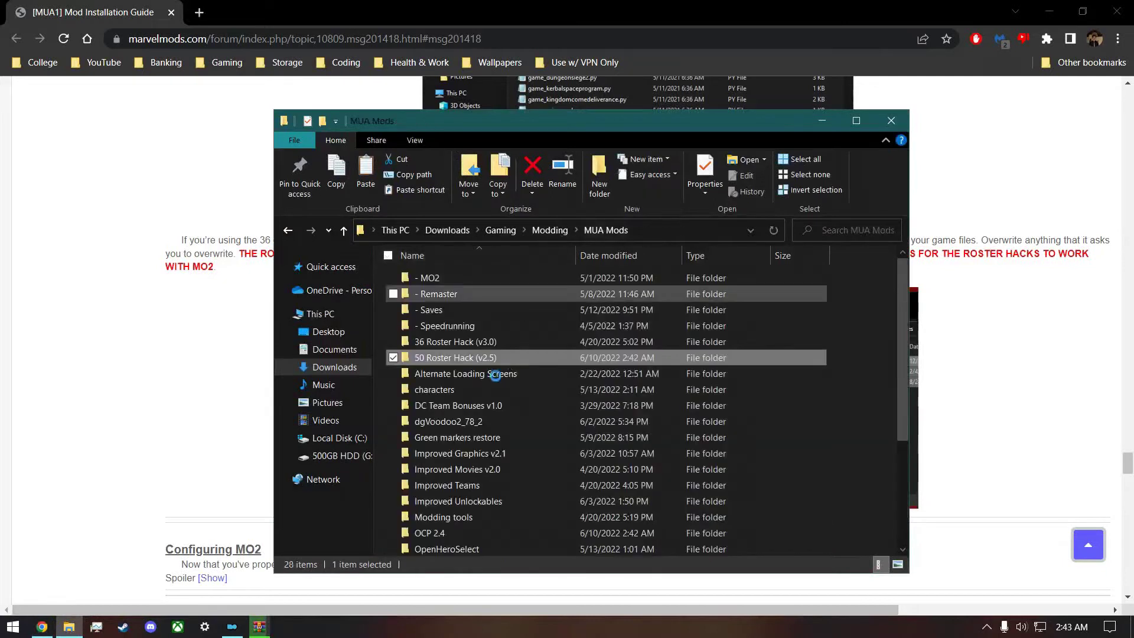
pyautogui.click(459, 405)
pyautogui.scroll(-4, 458, 413)
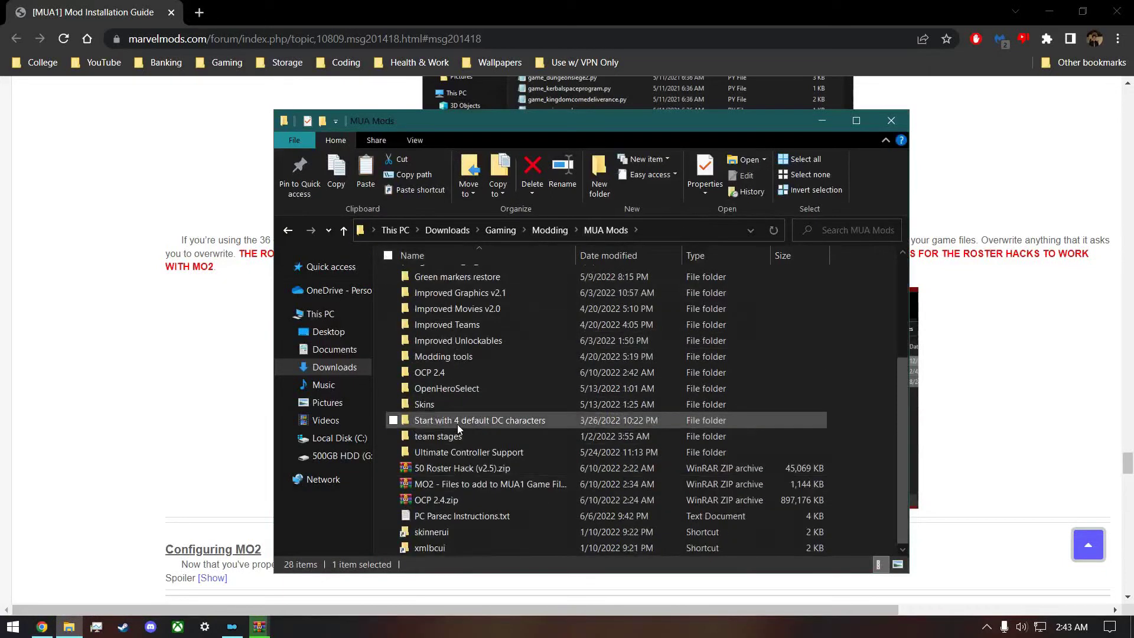
pyautogui.click(463, 484)
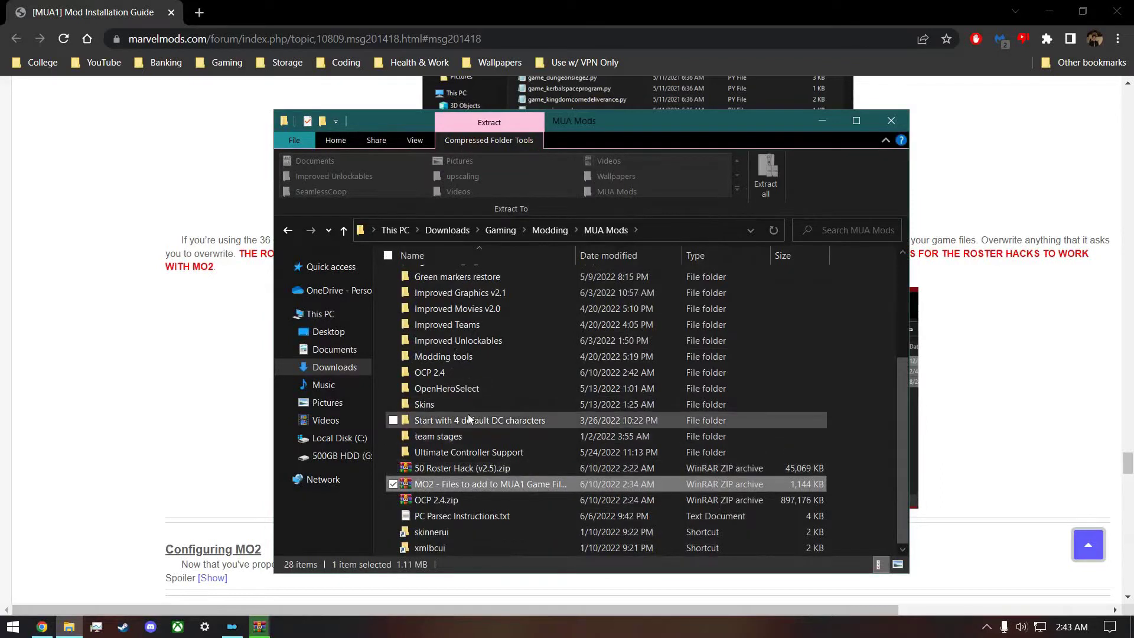
pyautogui.scroll(1, 459, 364)
pyautogui.click(457, 366)
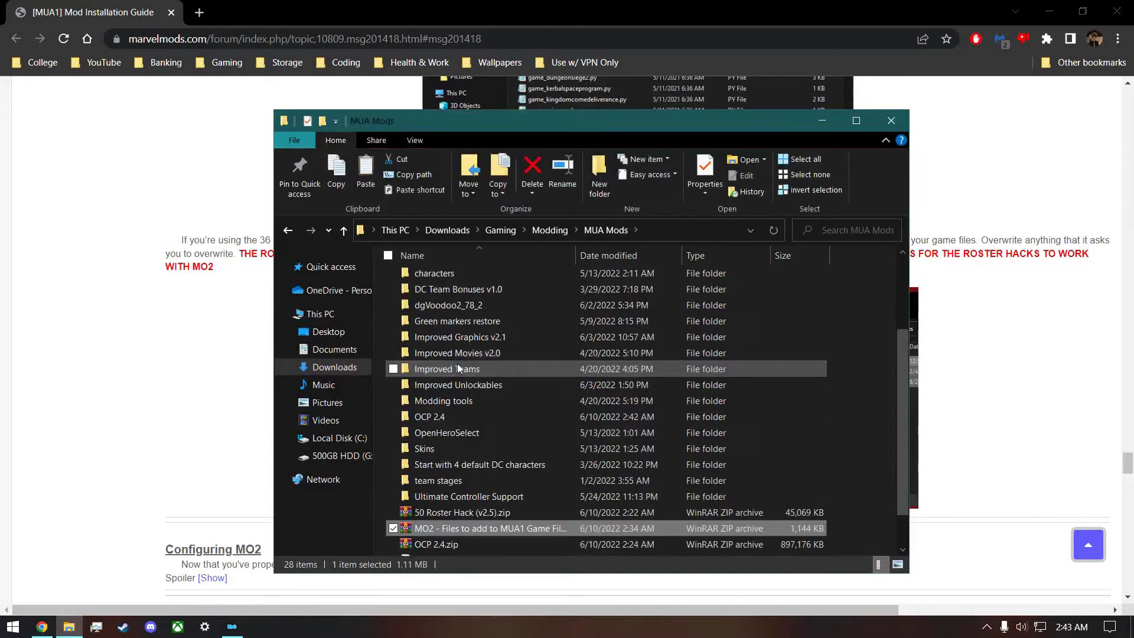
pyautogui.click(465, 528)
# Extract the MO2 files archive to its own folder and select plugins, dinput8.dll and global.ini
pyautogui.scroll(-1, 465, 502)
pyautogui.rightClick(466, 481)
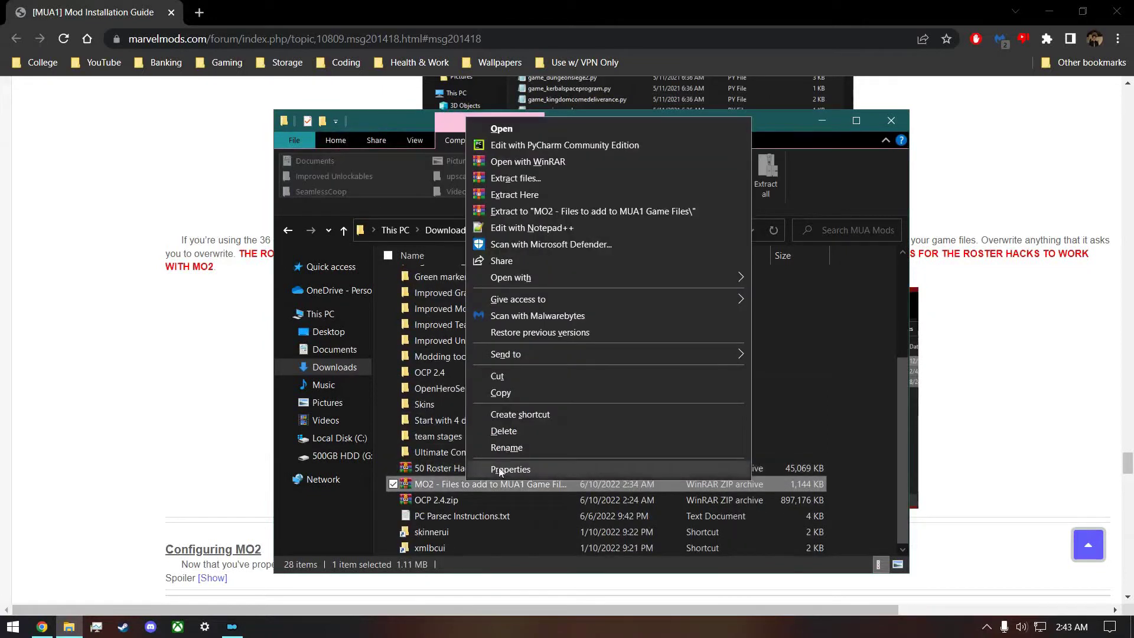
pyautogui.click(560, 211)
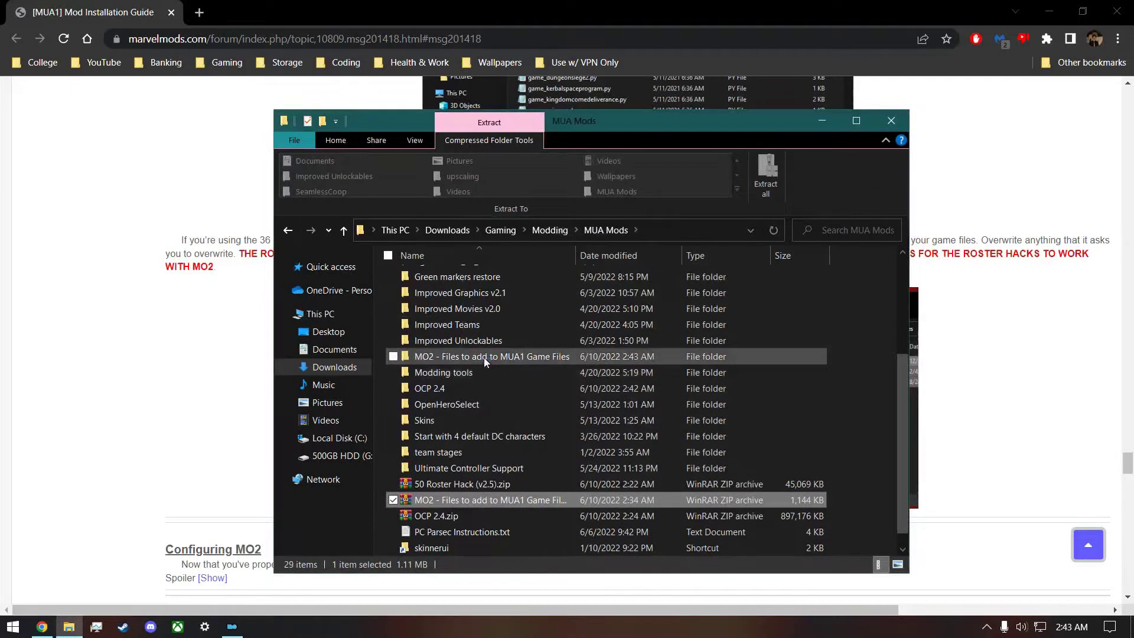
pyautogui.click(484, 357)
pyautogui.doubleClick(484, 356)
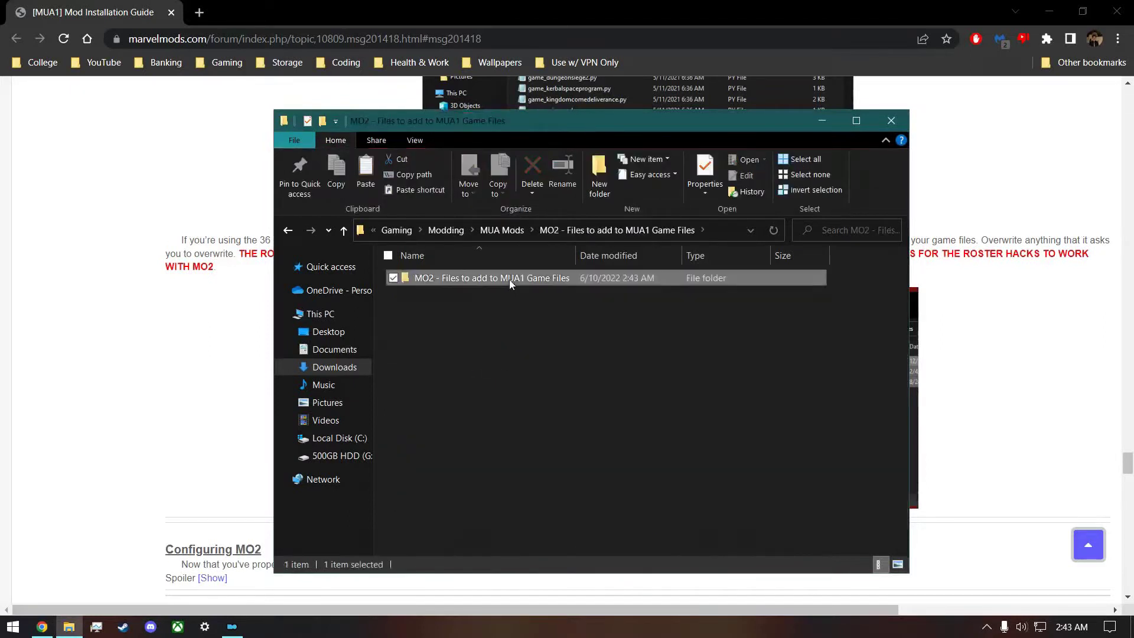
pyautogui.click(509, 278)
pyautogui.moveTo(576, 349); pyautogui.dragTo(467, 278)
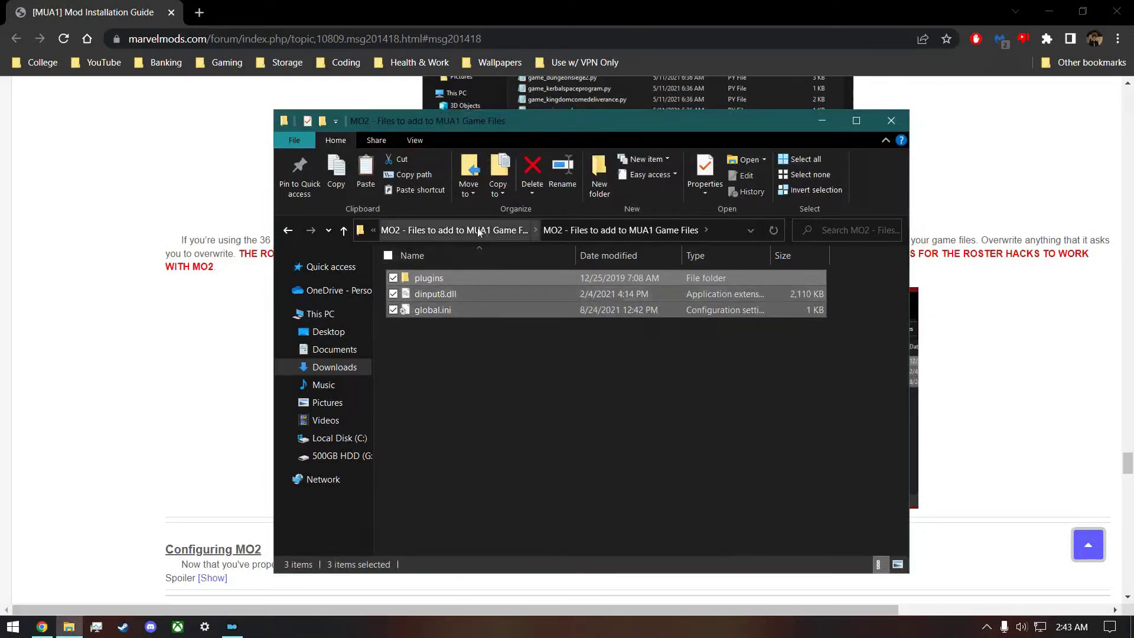
pyautogui.click(214, 309)
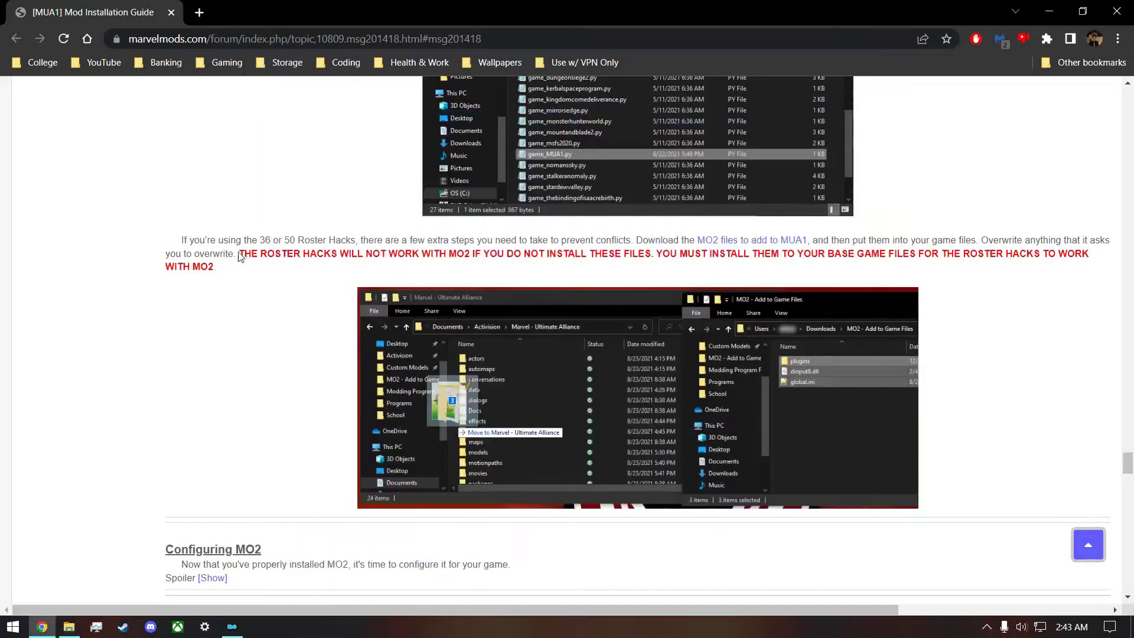
# Return to MUA Mods and open the OCP 2.4 folder containing OCP 2.4.rar
pyautogui.click(69, 626)
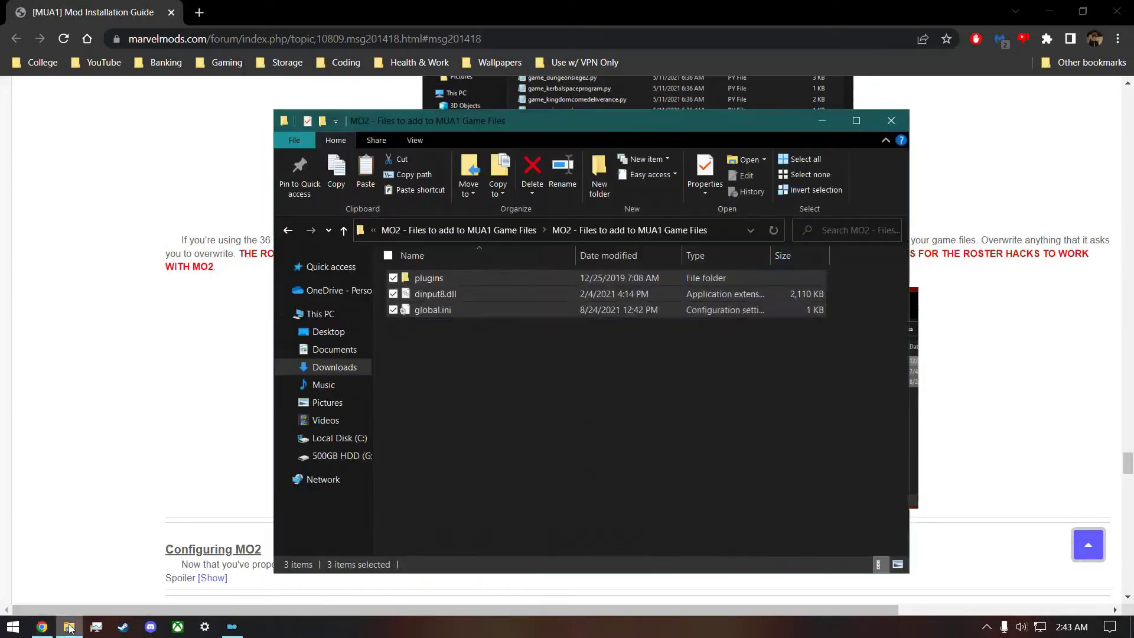
pyautogui.click(488, 232)
pyautogui.click(480, 378)
pyautogui.scroll(-4, 479, 378)
pyautogui.doubleClick(480, 378)
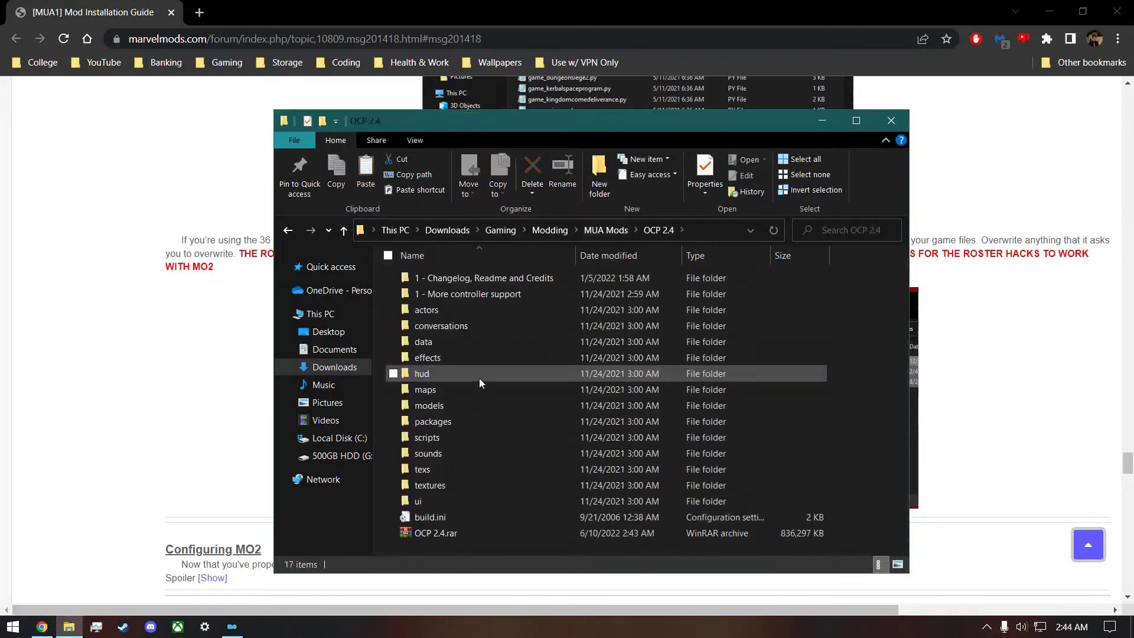
pyautogui.click(470, 531)
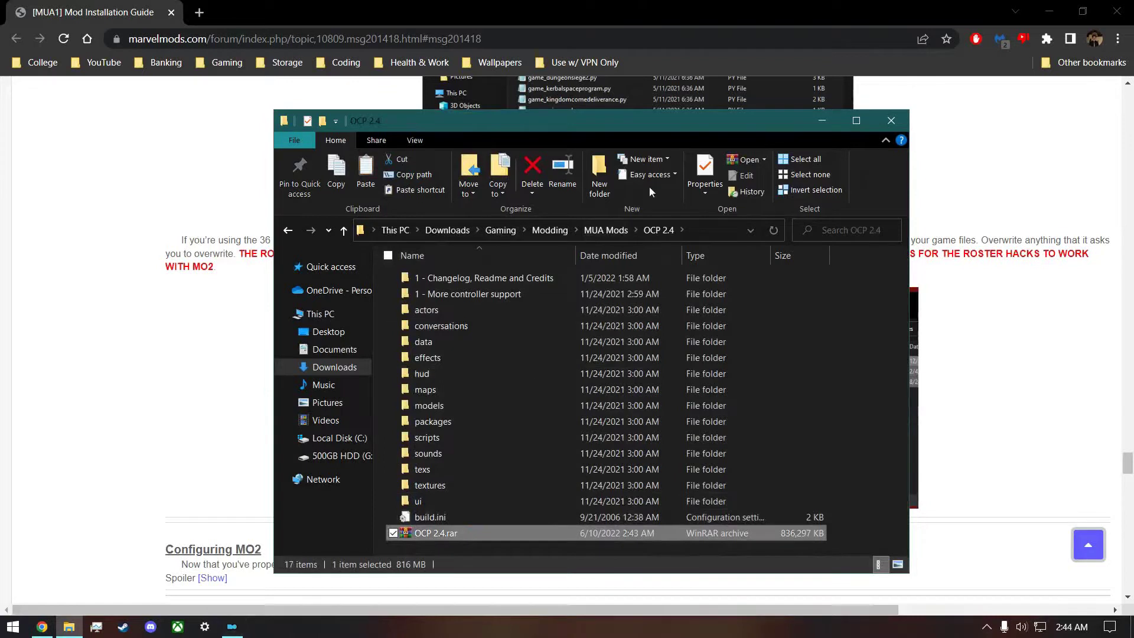
# Copy the OCP 2.4 folder's full path from the address bar
pyautogui.click(697, 234)
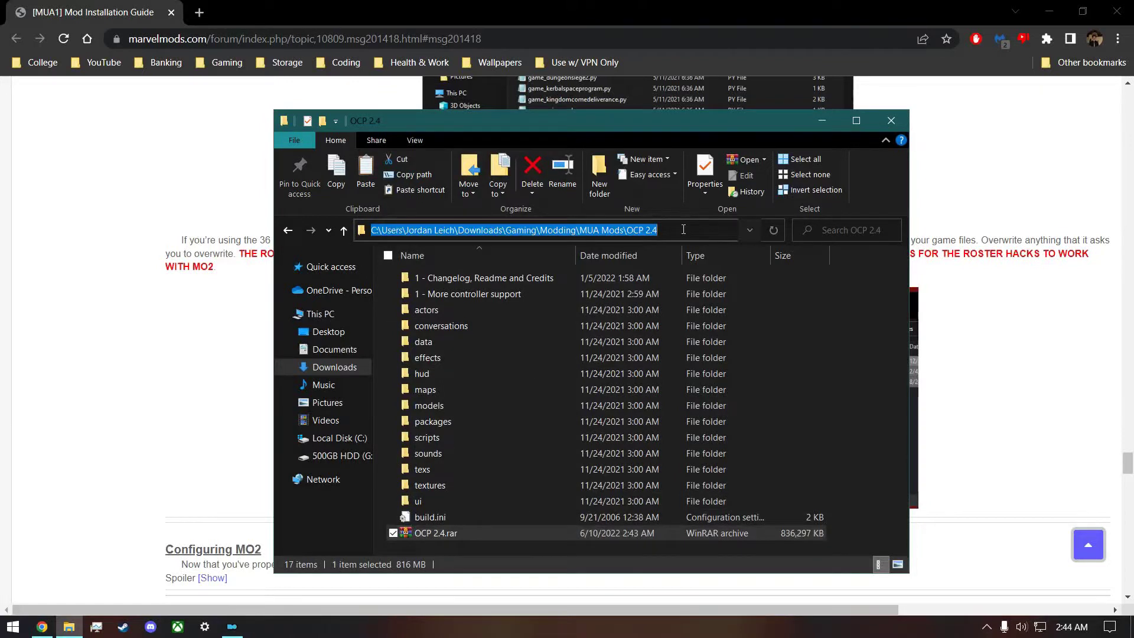
pyautogui.rightClick(683, 229)
pyautogui.click(718, 271)
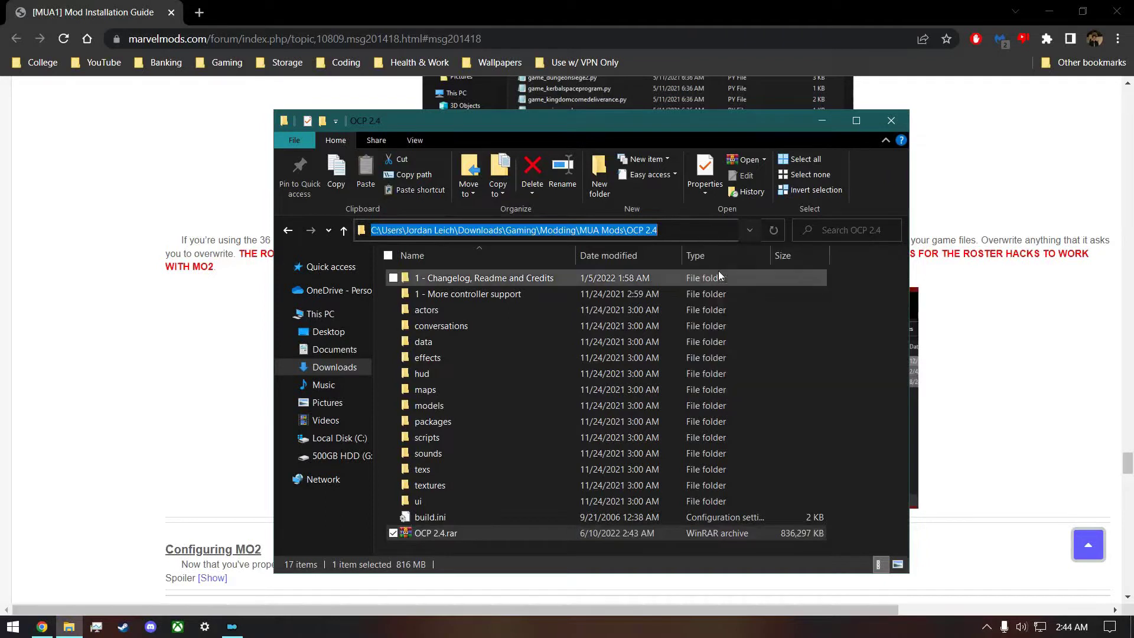
pyautogui.rightClick(677, 226)
pyautogui.click(709, 267)
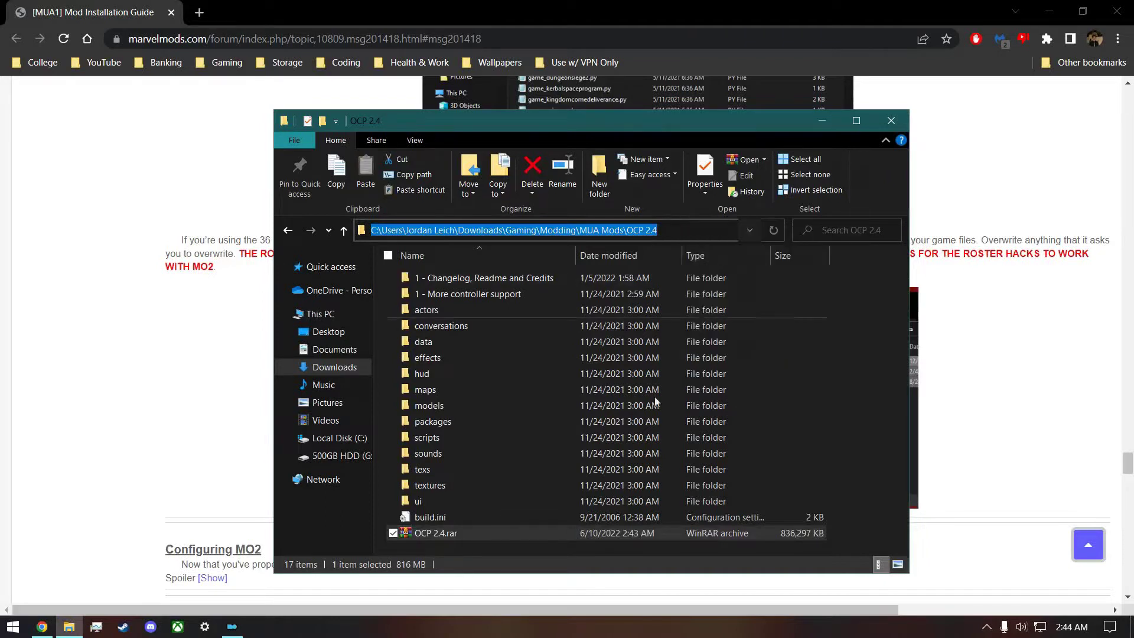
pyautogui.click(230, 627)
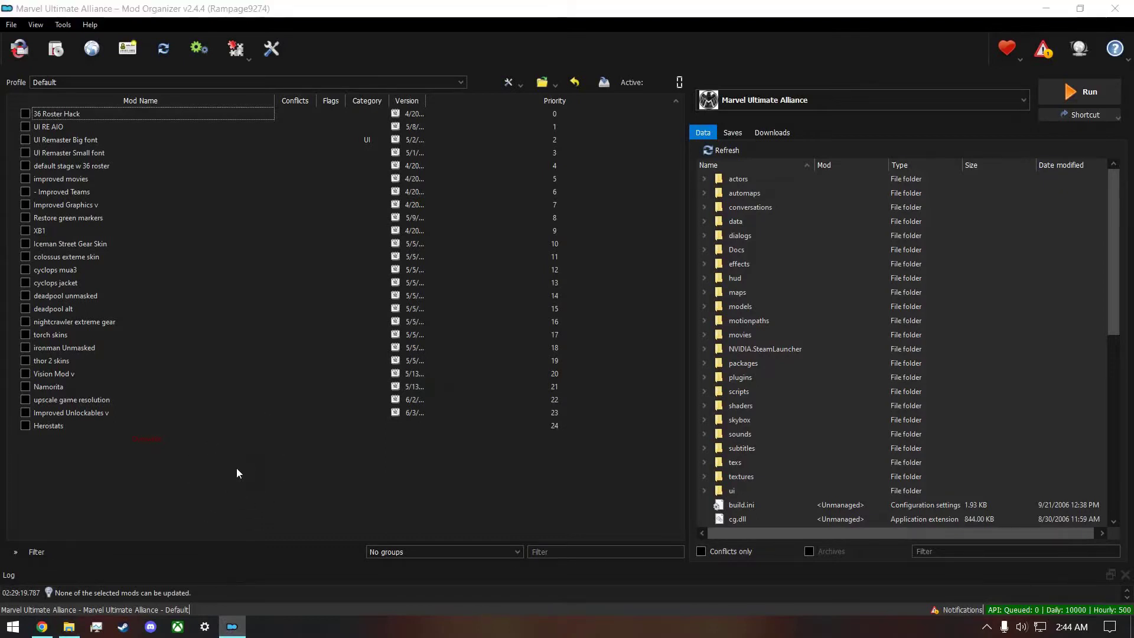
# Install OCP 2.4.rar through File > Install Mod as a mod named OCP
pyautogui.click(509, 352)
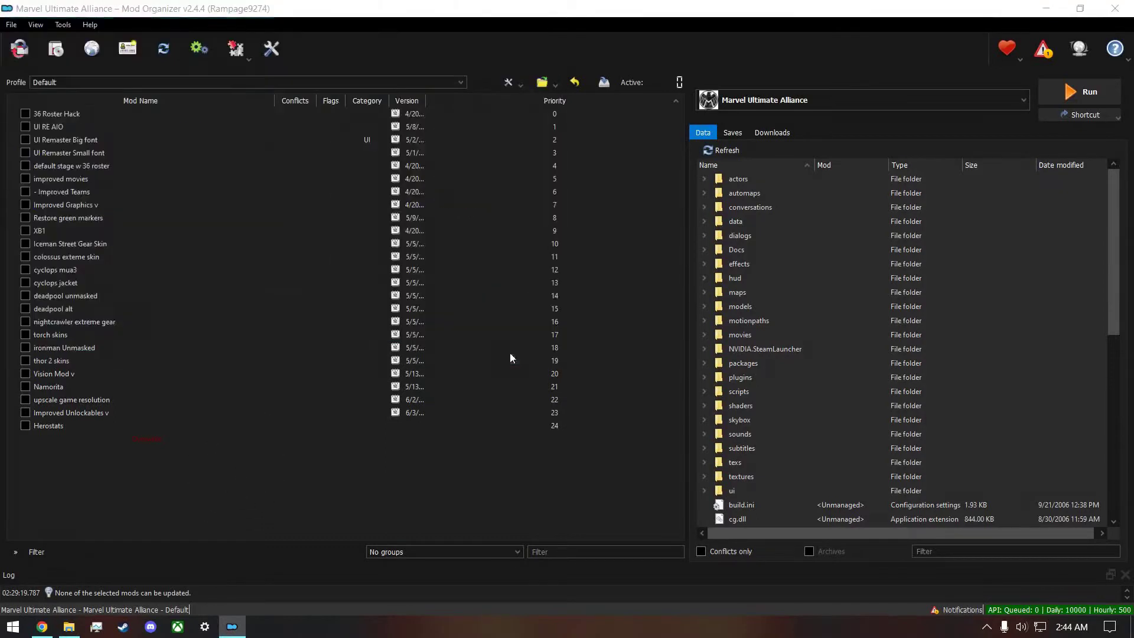
pyautogui.click(16, 26)
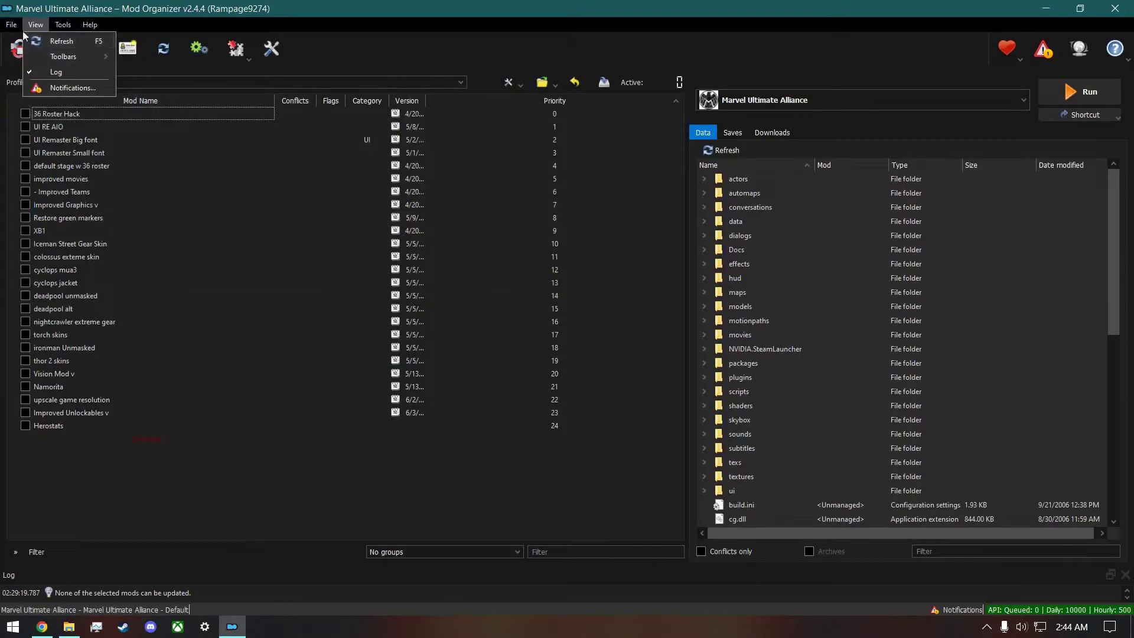
pyautogui.click(39, 55)
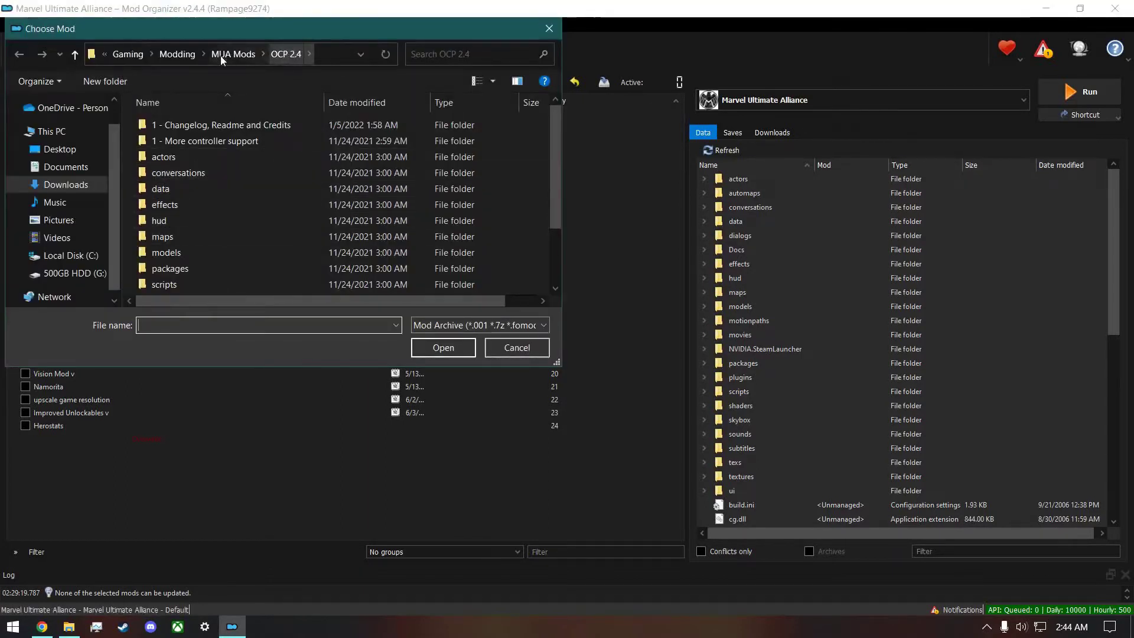
pyautogui.scroll(-2, 243, 210)
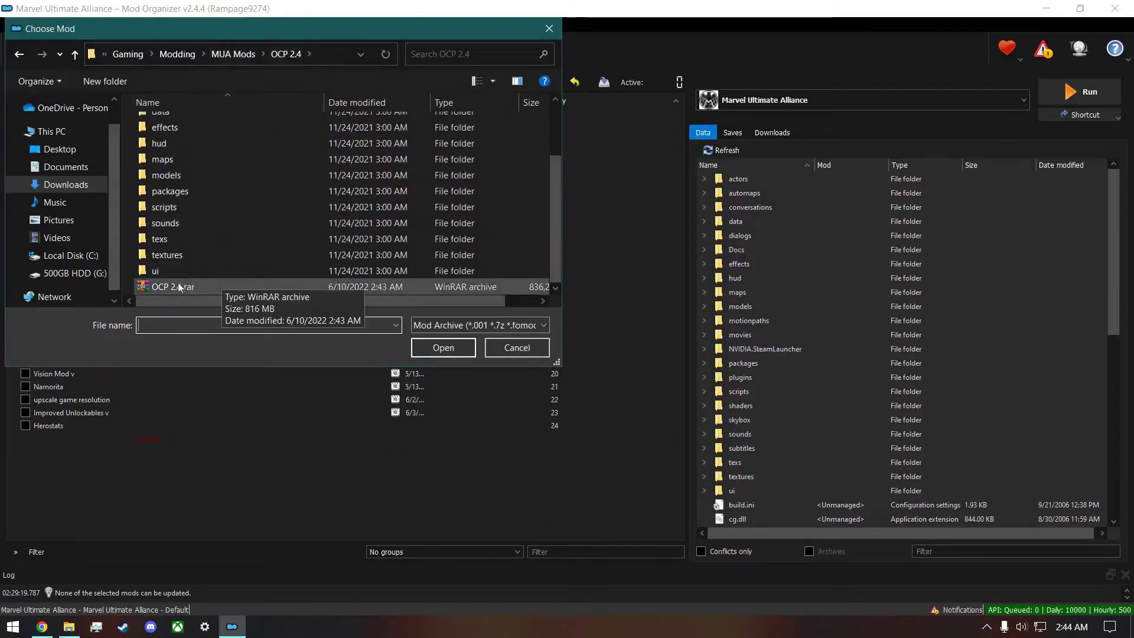
pyautogui.doubleClick(203, 286)
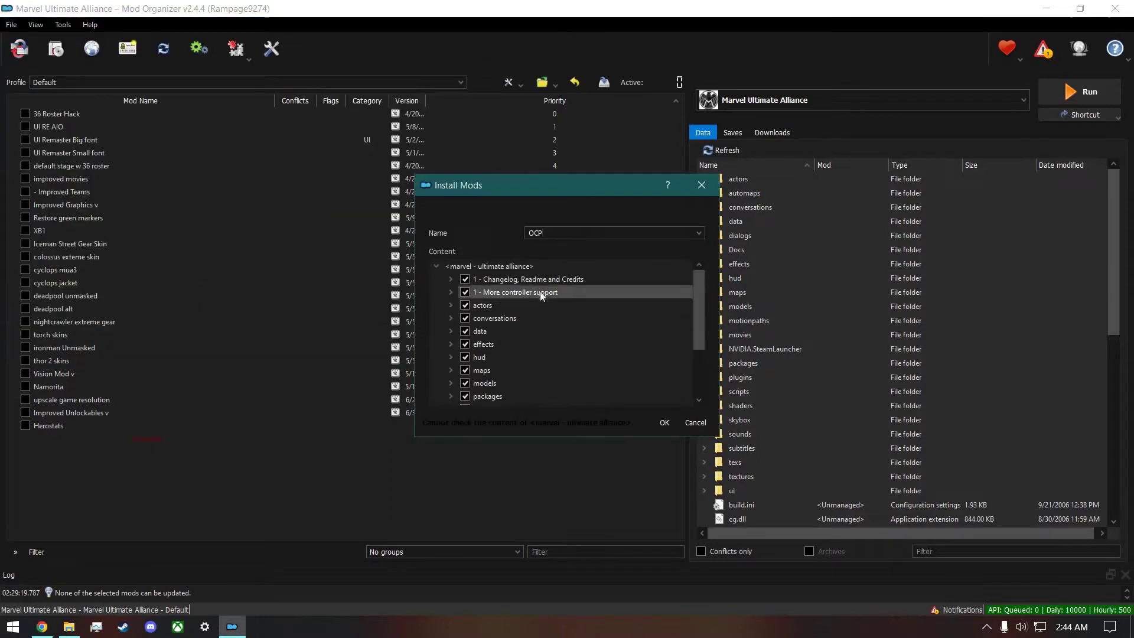
pyautogui.scroll(-2, 522, 295)
pyautogui.scroll(2, 523, 301)
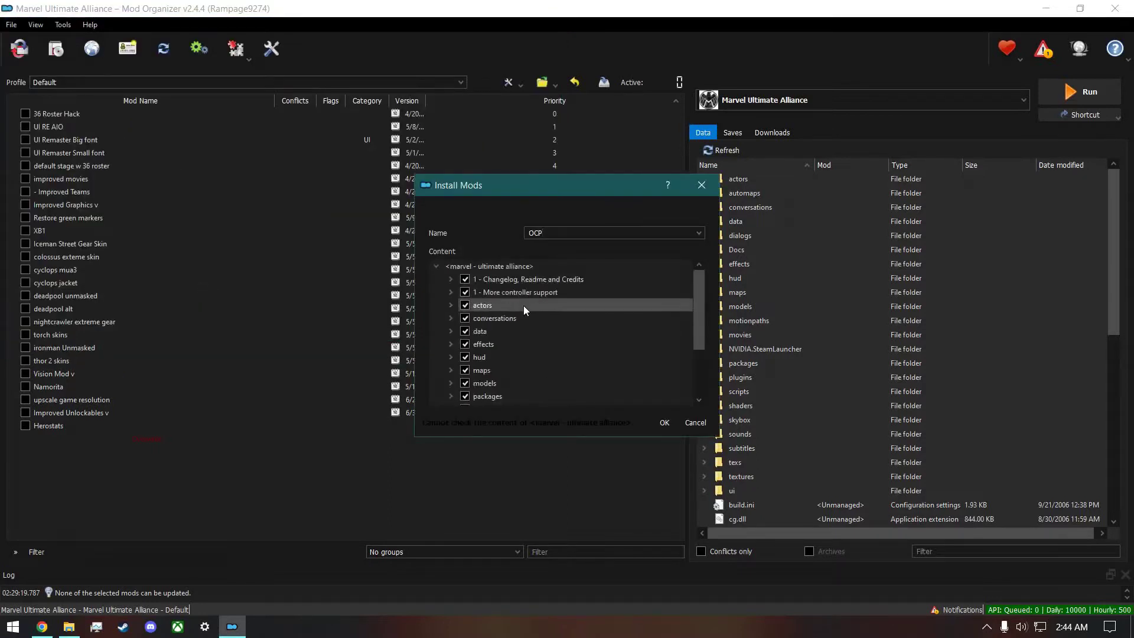
pyautogui.click(667, 421)
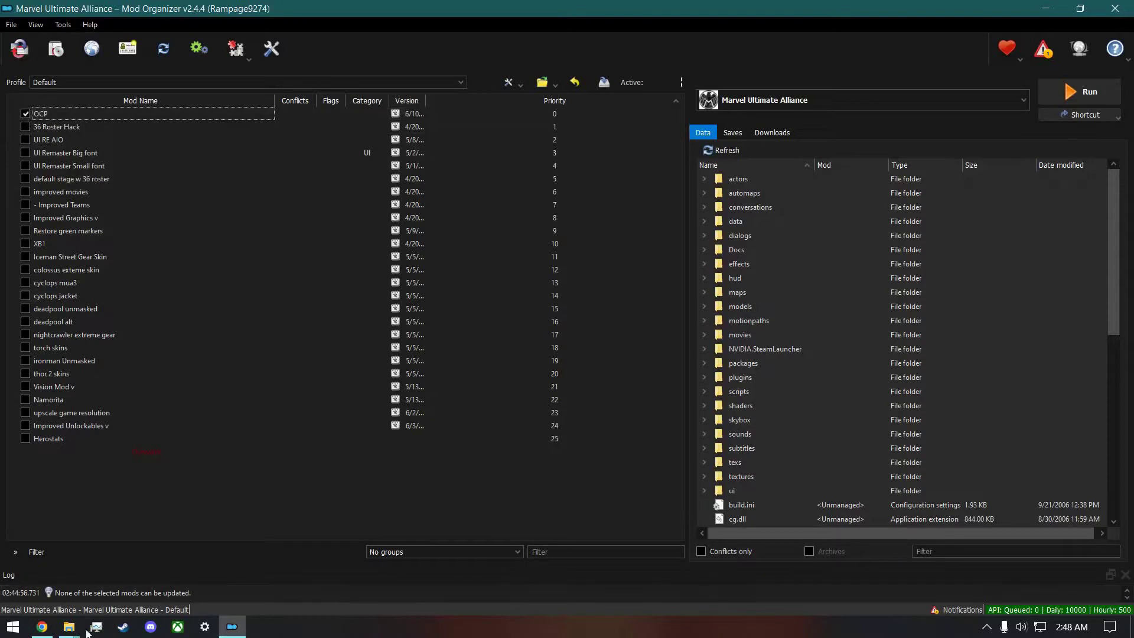
# Open the 50 Roster Hack (v2.5) folder in Explorer and reveal its full path
pyautogui.moveTo(71, 615)
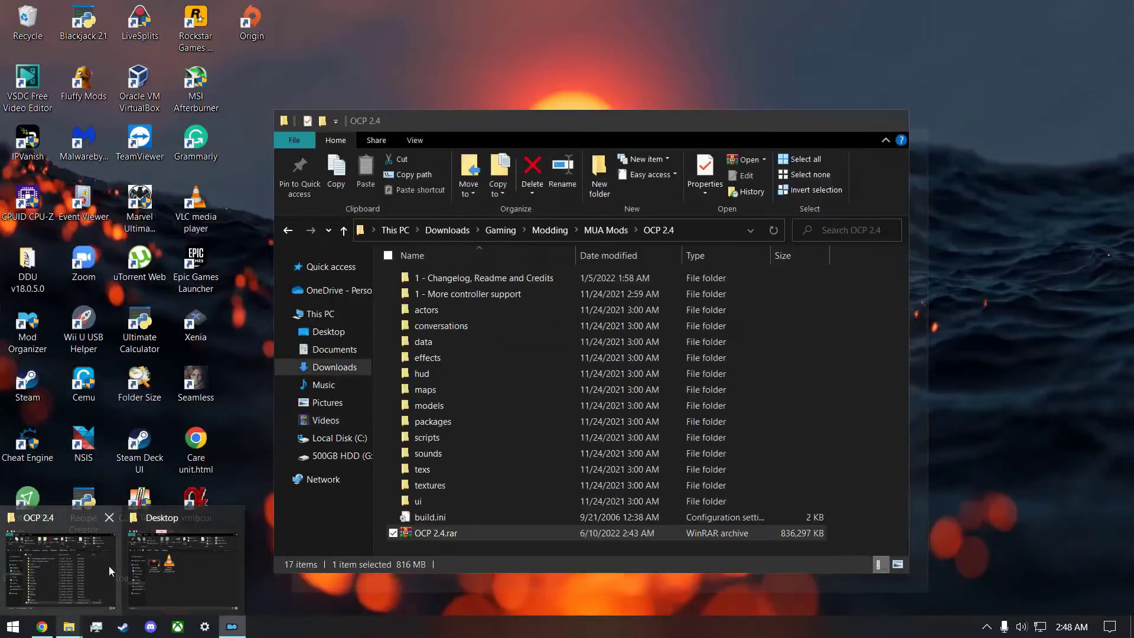
pyautogui.click(112, 565)
pyautogui.click(614, 232)
pyautogui.doubleClick(467, 358)
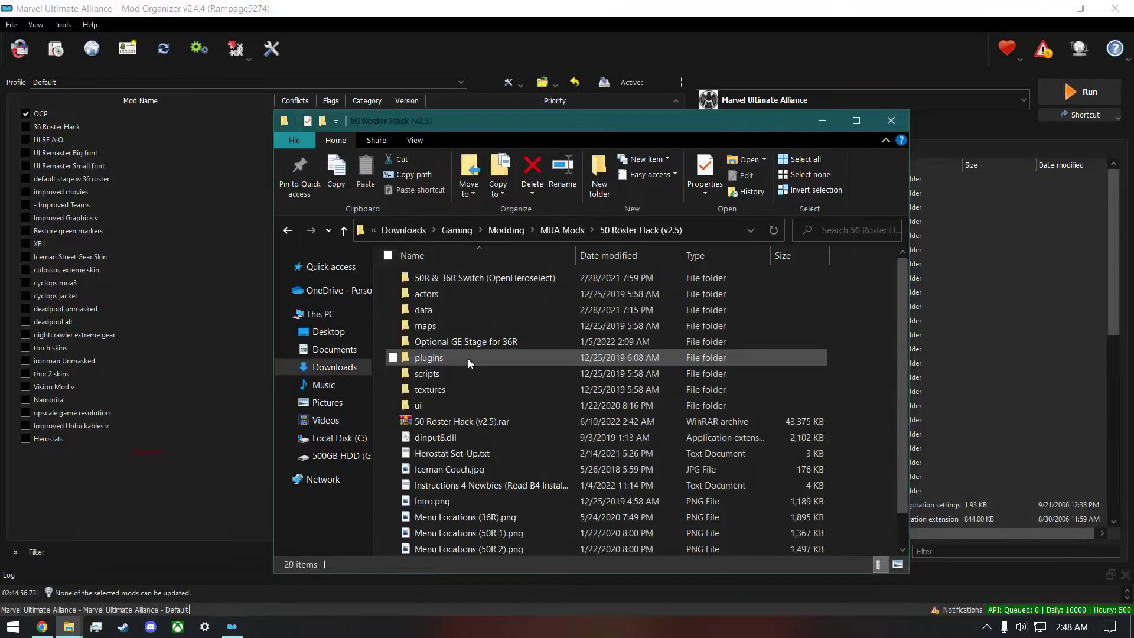
pyautogui.click(513, 420)
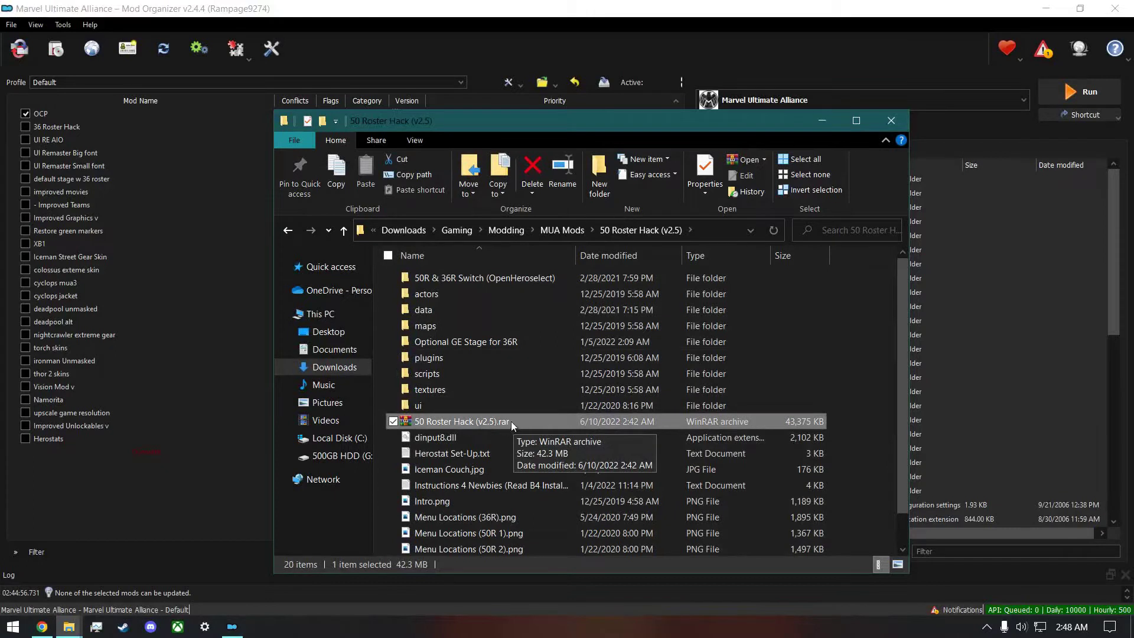
pyautogui.click(717, 229)
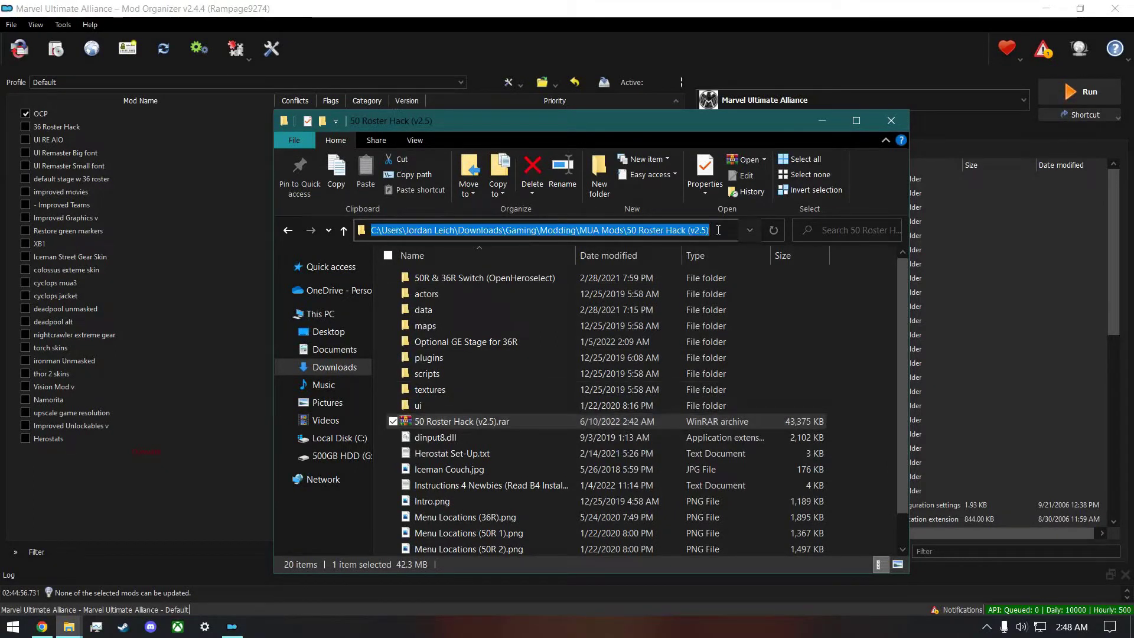
# Install 50 Roster Hack (v2.5).rar by pasting its folder path into the Install Mod picker
pyautogui.click(183, 488)
pyautogui.hotkey('ctrl', 'm')
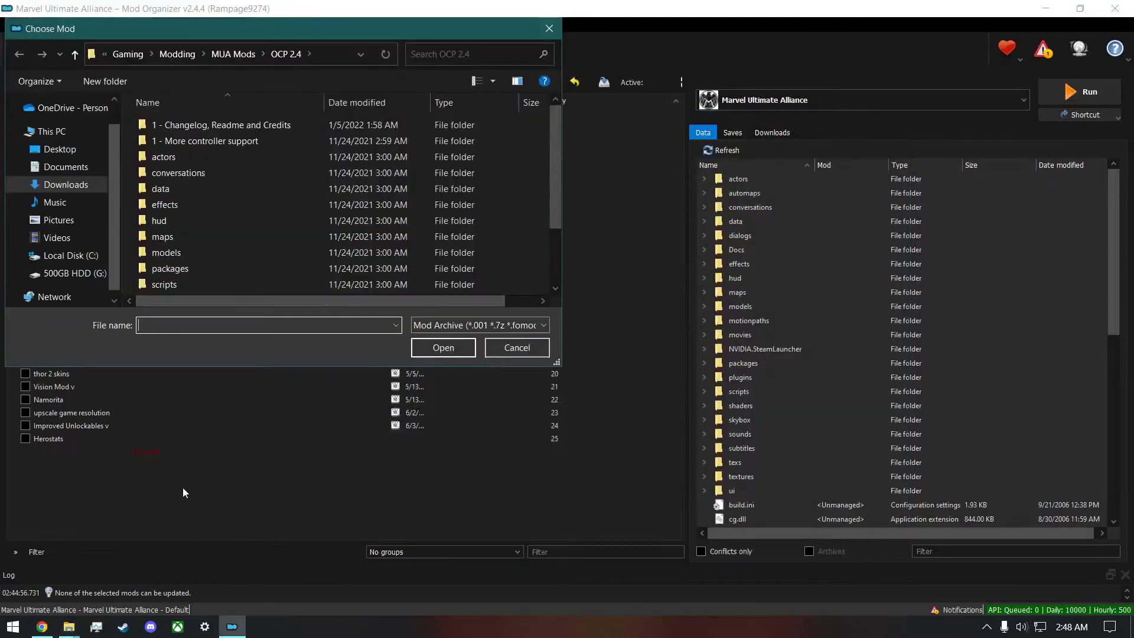
pyautogui.click(335, 52)
pyautogui.hotkey('ctrl', 'v')
pyautogui.press('Return')
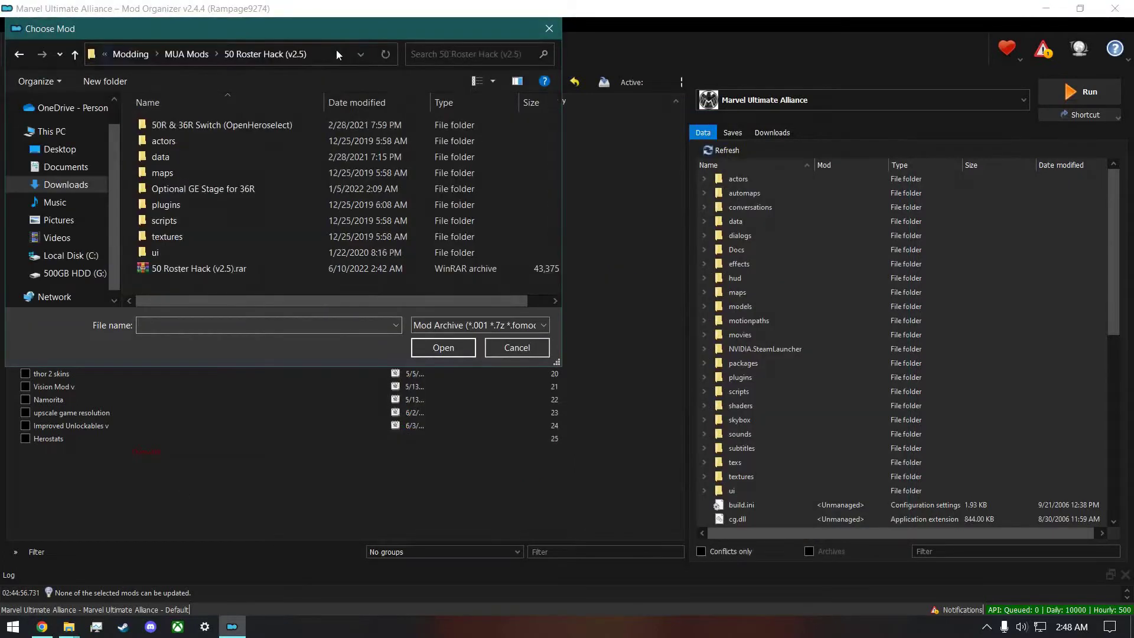
pyautogui.doubleClick(247, 267)
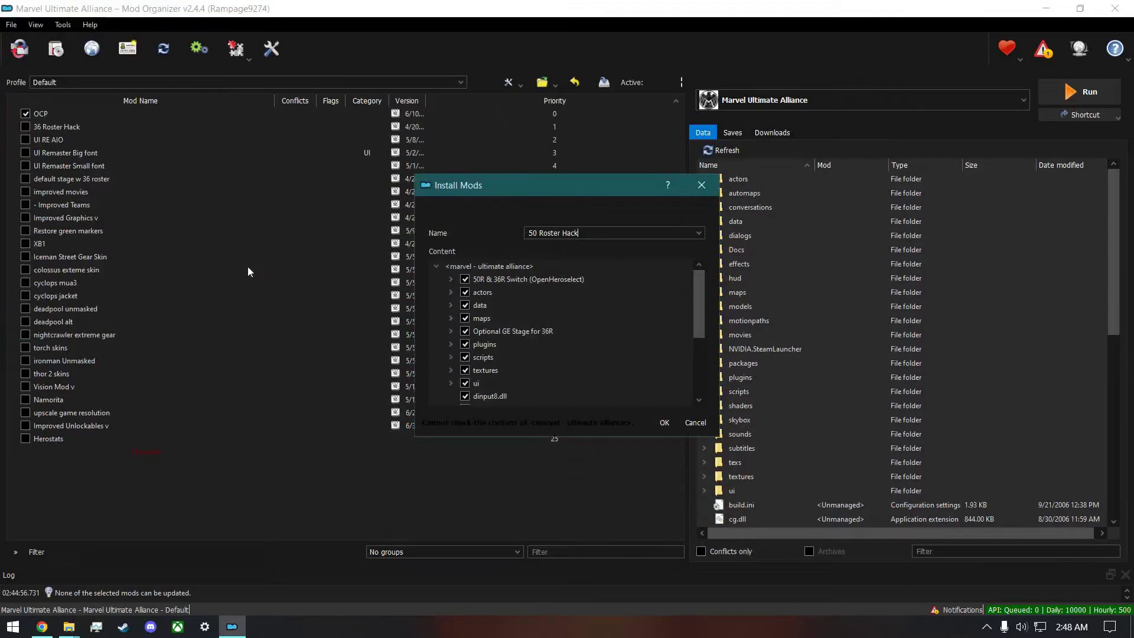
pyautogui.scroll(-3, 498, 282)
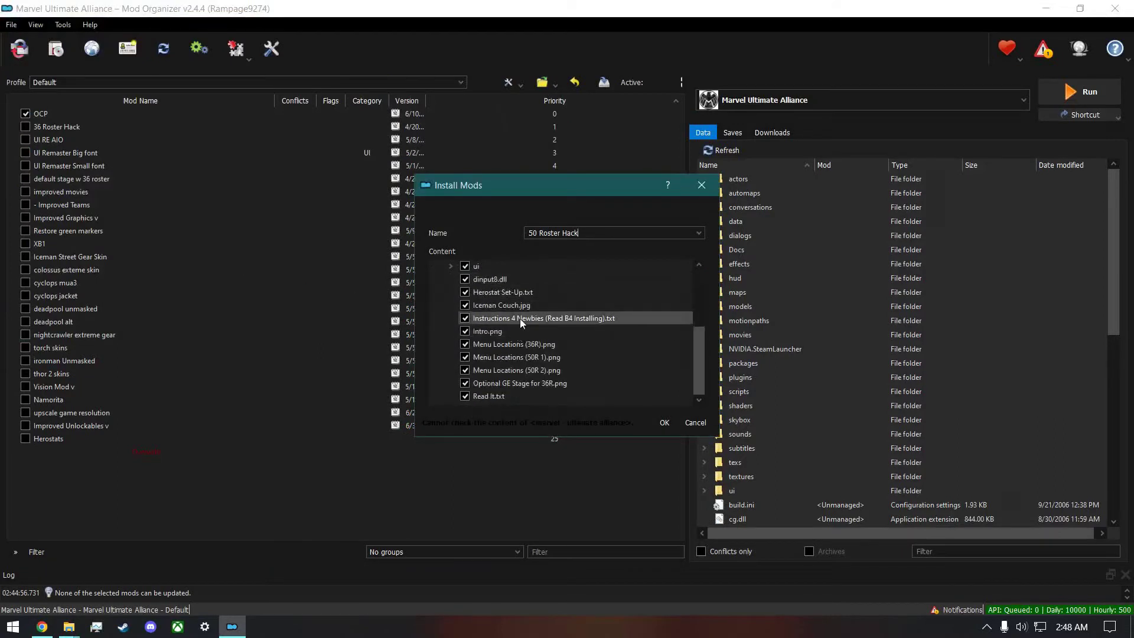
pyautogui.scroll(3, 519, 318)
pyautogui.click(663, 422)
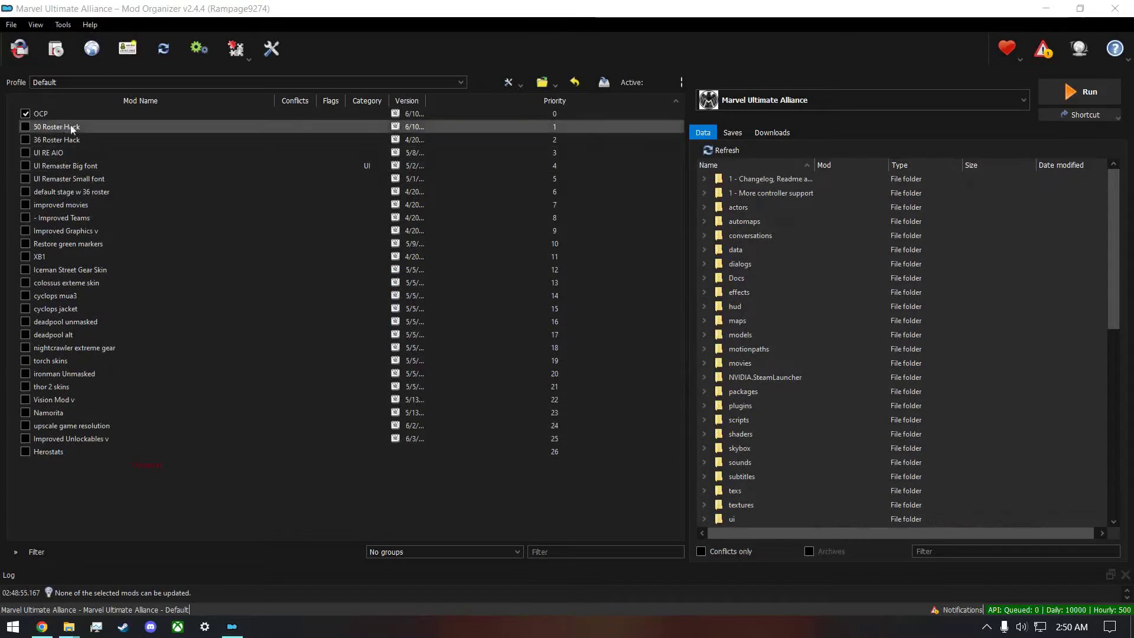
# Tick the 50 Roster Hack mod at priority 1 and review its conflicts
pyautogui.click(98, 126)
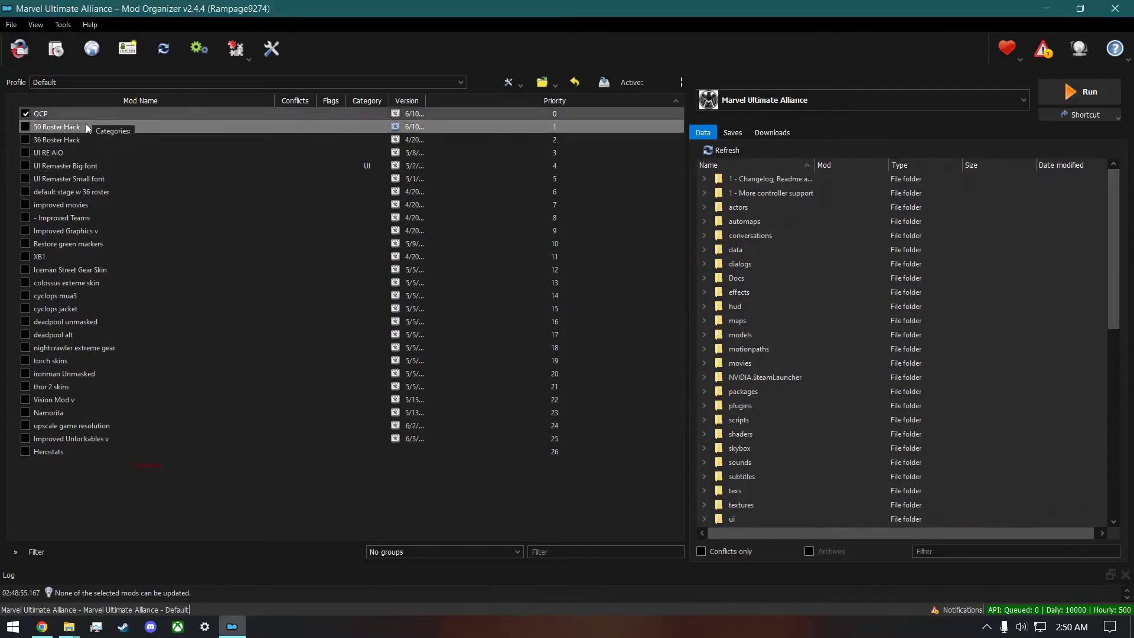
pyautogui.click(25, 126)
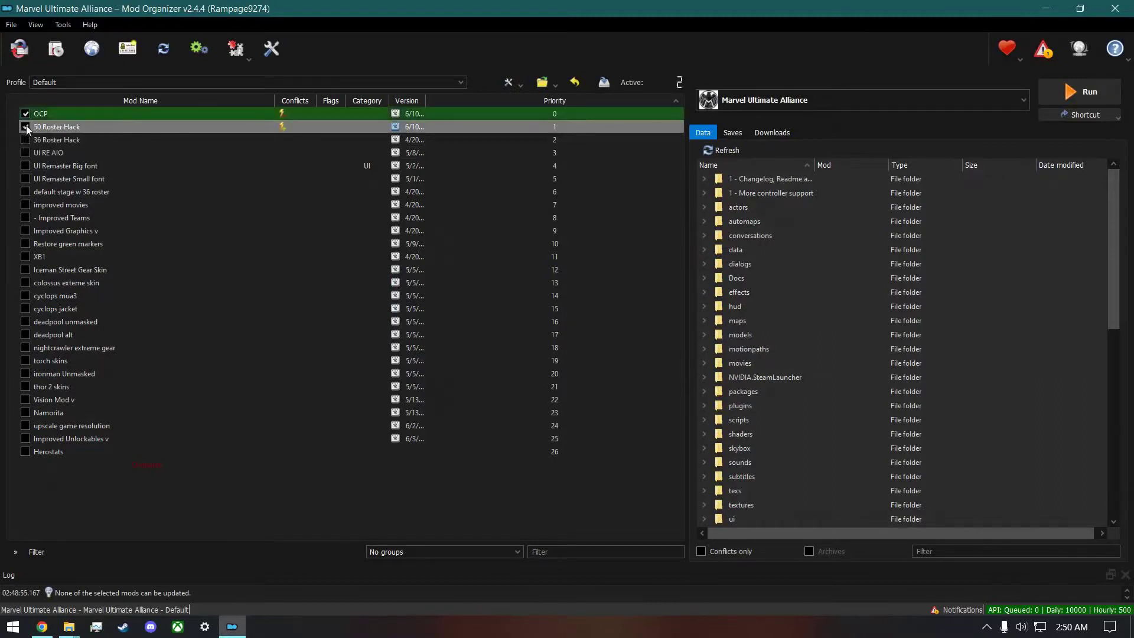
pyautogui.click(272, 508)
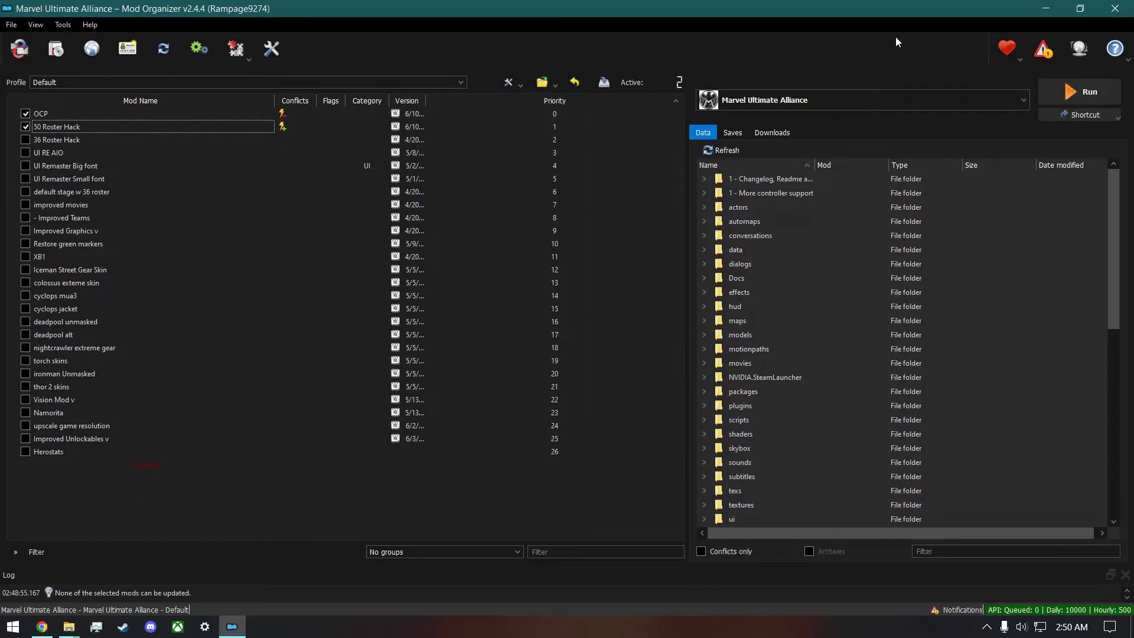
pyautogui.click(168, 126)
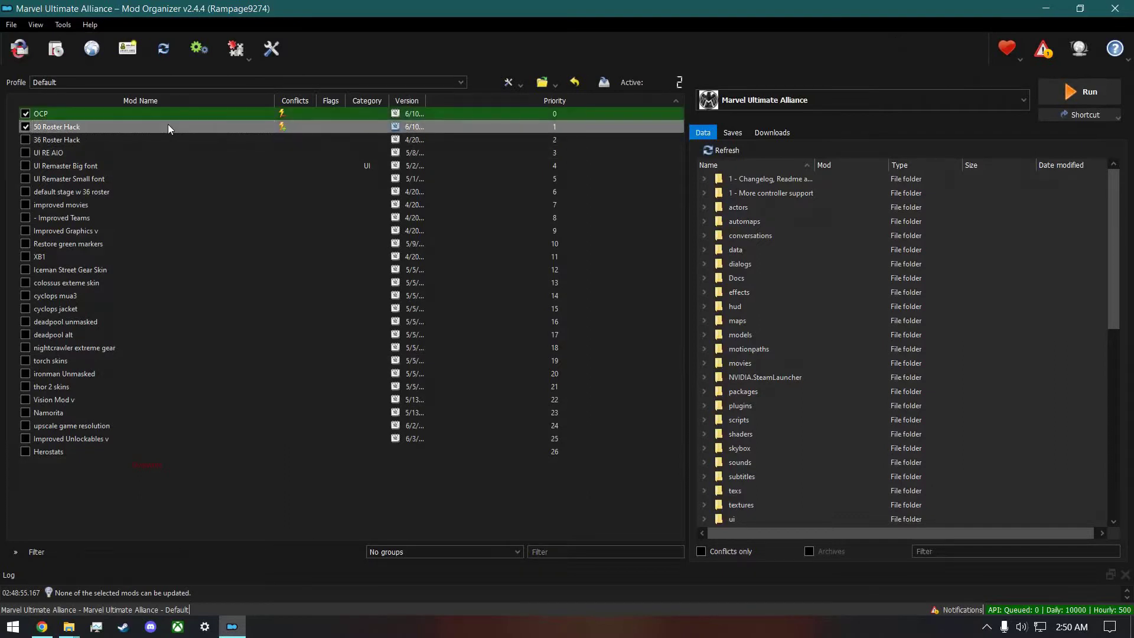
pyautogui.click(180, 521)
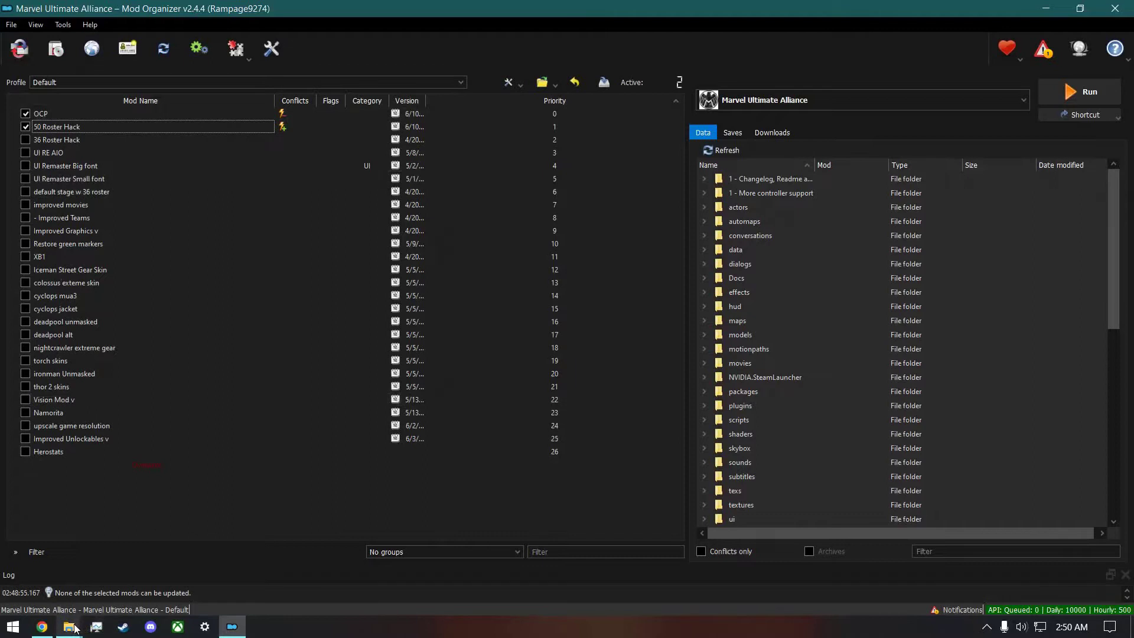
# Extract the Vision Mod v1.01 archive into its own MUA Mods folder and delete the .rar
pyautogui.click(77, 566)
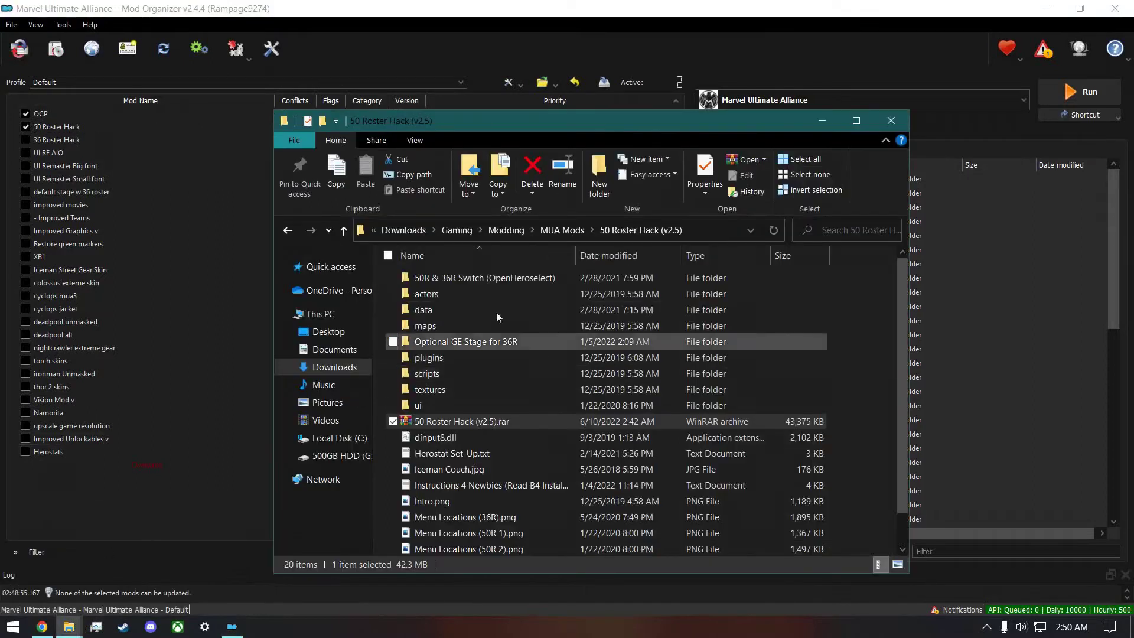
pyautogui.click(568, 231)
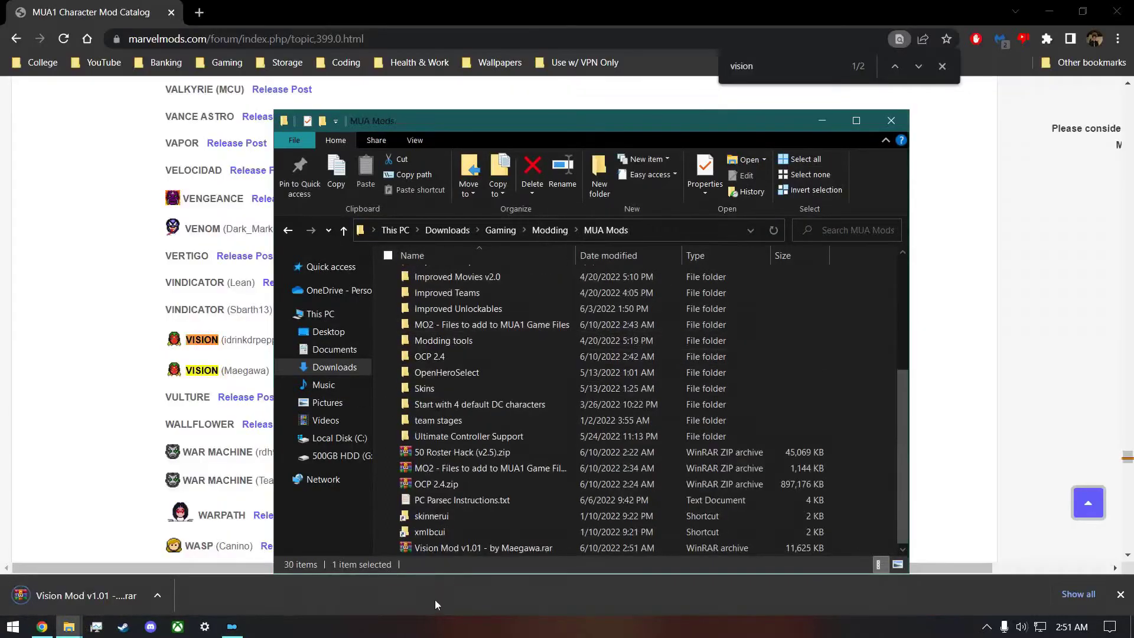
pyautogui.click(511, 546)
pyautogui.rightClick(531, 545)
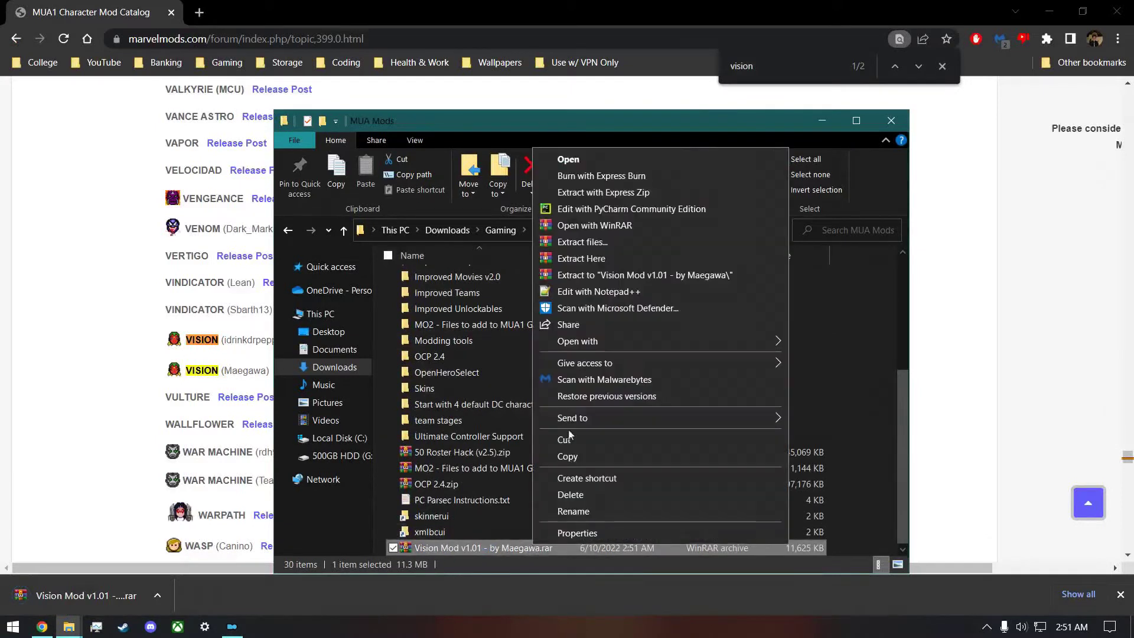
pyautogui.click(605, 275)
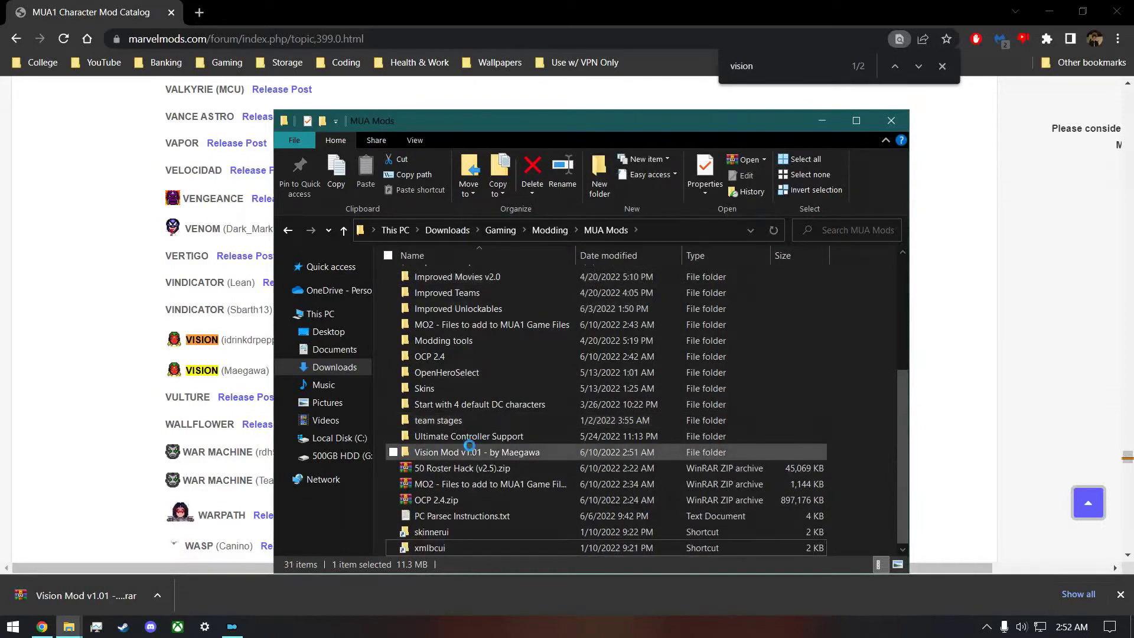
pyautogui.press('Delete')
pyautogui.click(232, 626)
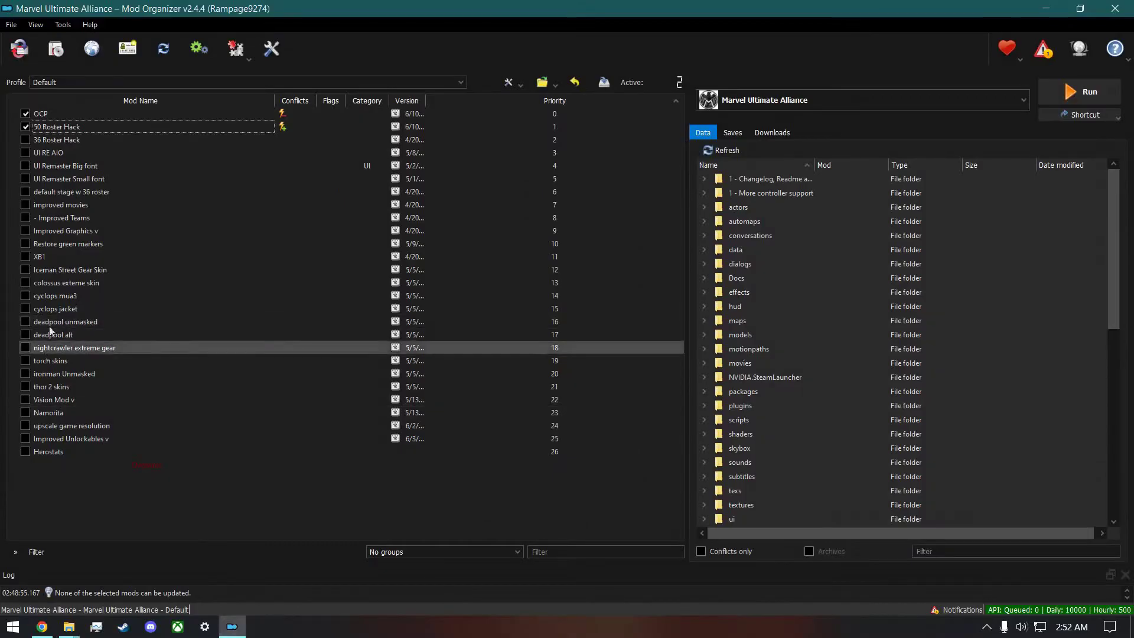
# Delete the old Vision Mod v entry from the mod list, confirming the removal
pyautogui.click(76, 399)
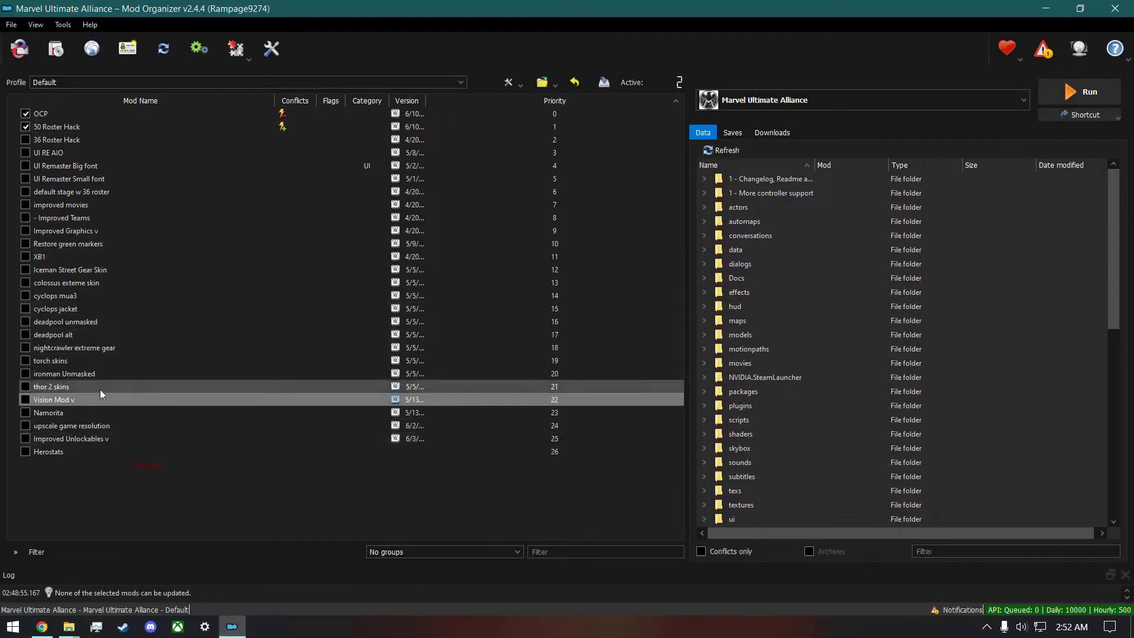
pyautogui.press('Delete')
pyautogui.press('Return')
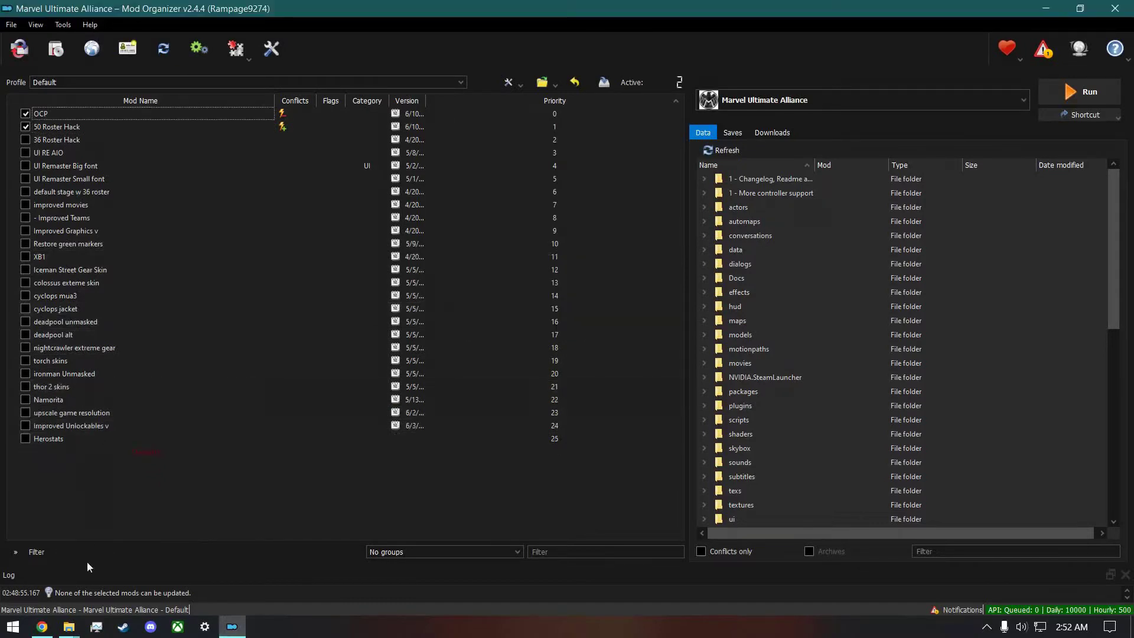
pyautogui.click(41, 626)
# In the MUA Mods window, enter the Vision Mod v1.01 - by Maegawa folder and open herostat.txt
pyautogui.moveTo(69, 630)
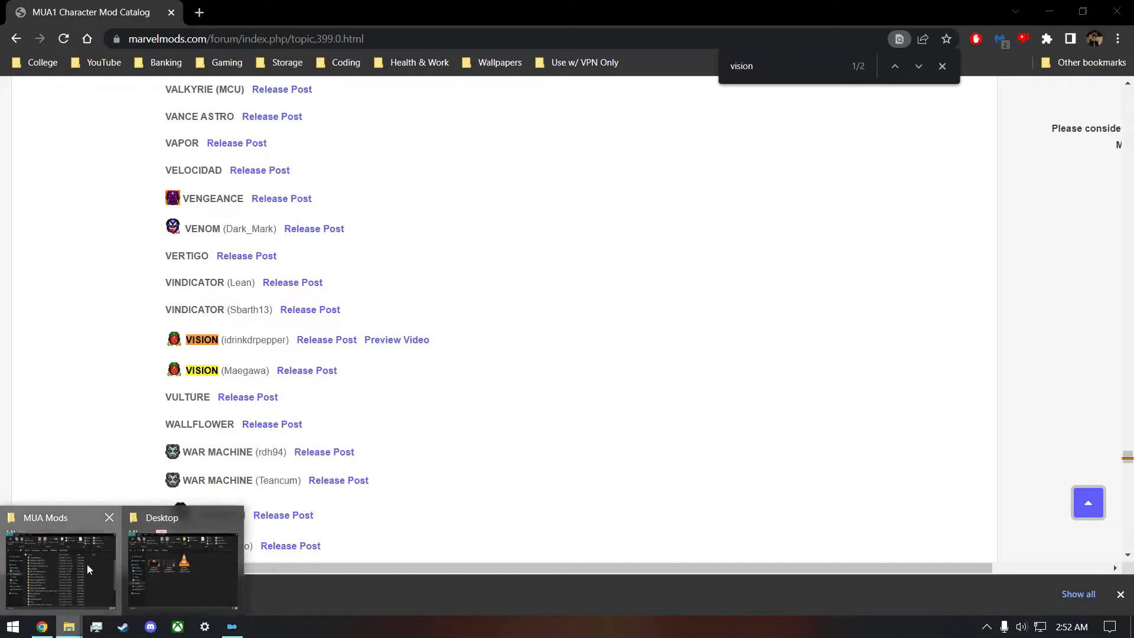
pyautogui.click(87, 565)
pyautogui.hotkey('ctrl', 'z')
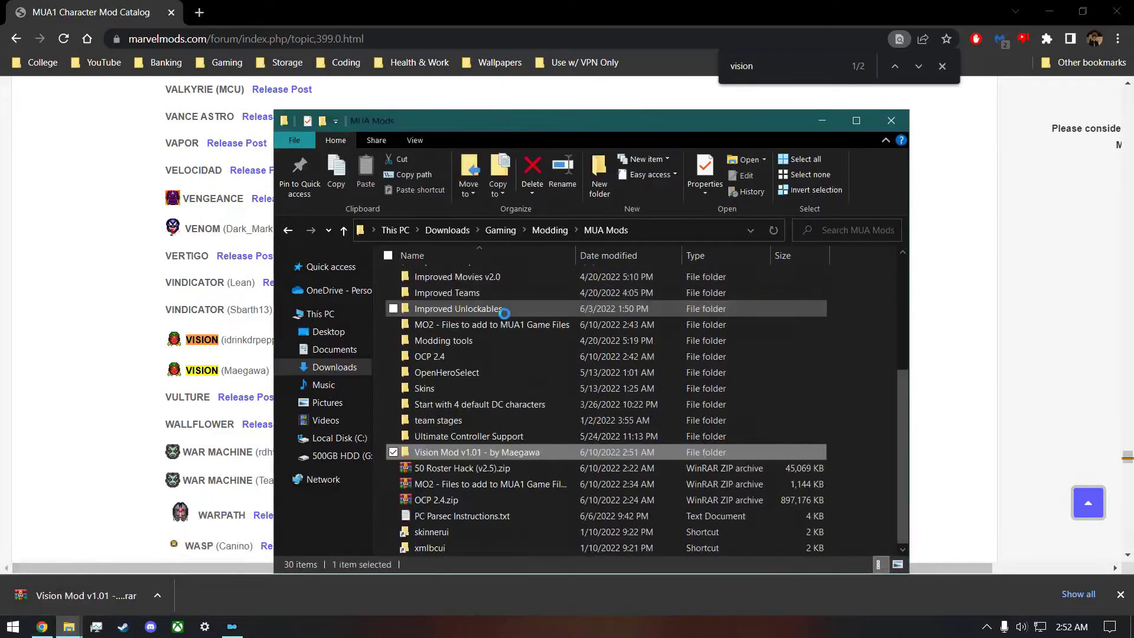
pyautogui.press('Return')
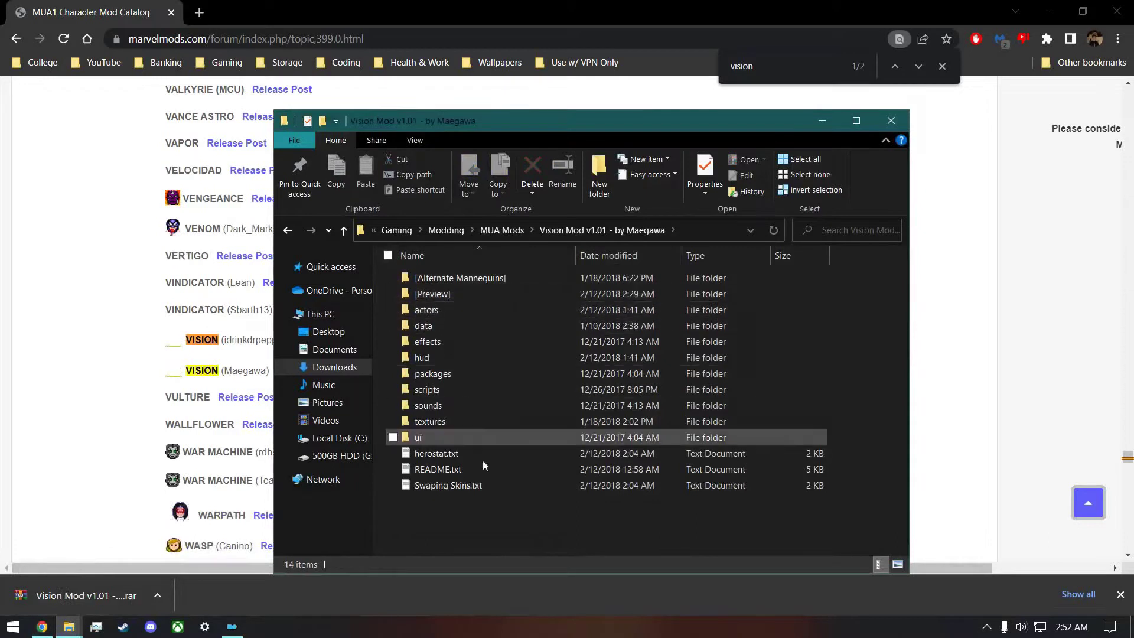
pyautogui.doubleClick(442, 456)
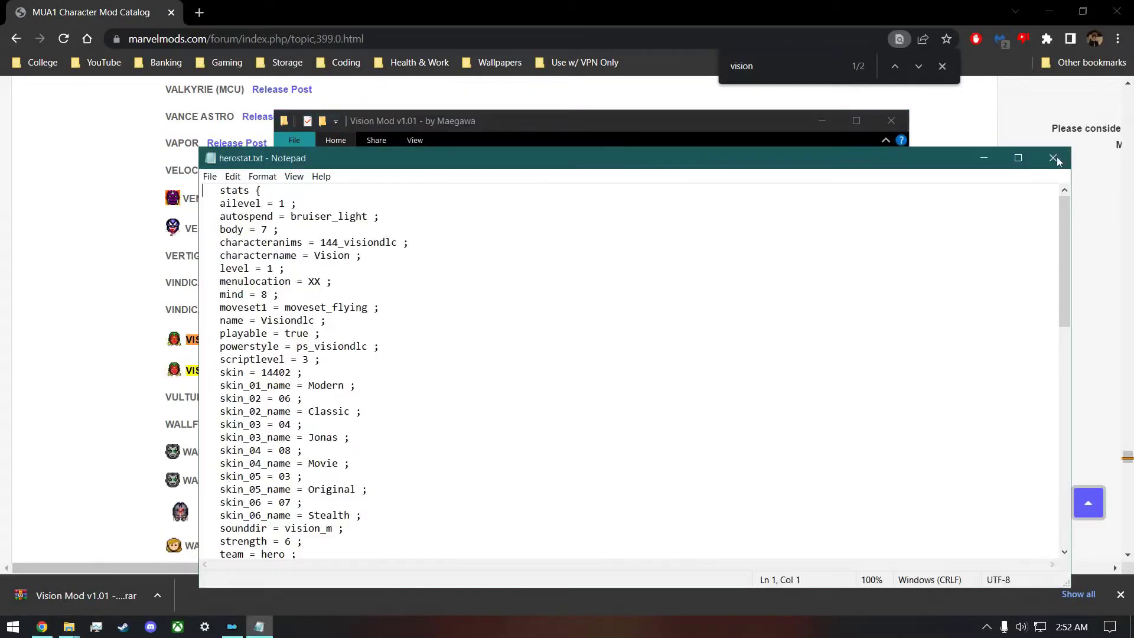
# Reopen herostat.txt, verify its charactername value reads Vision, then close Notepad
pyautogui.click(1052, 157)
pyautogui.click(593, 509)
pyautogui.doubleClick(482, 453)
pyautogui.doubleClick(329, 255)
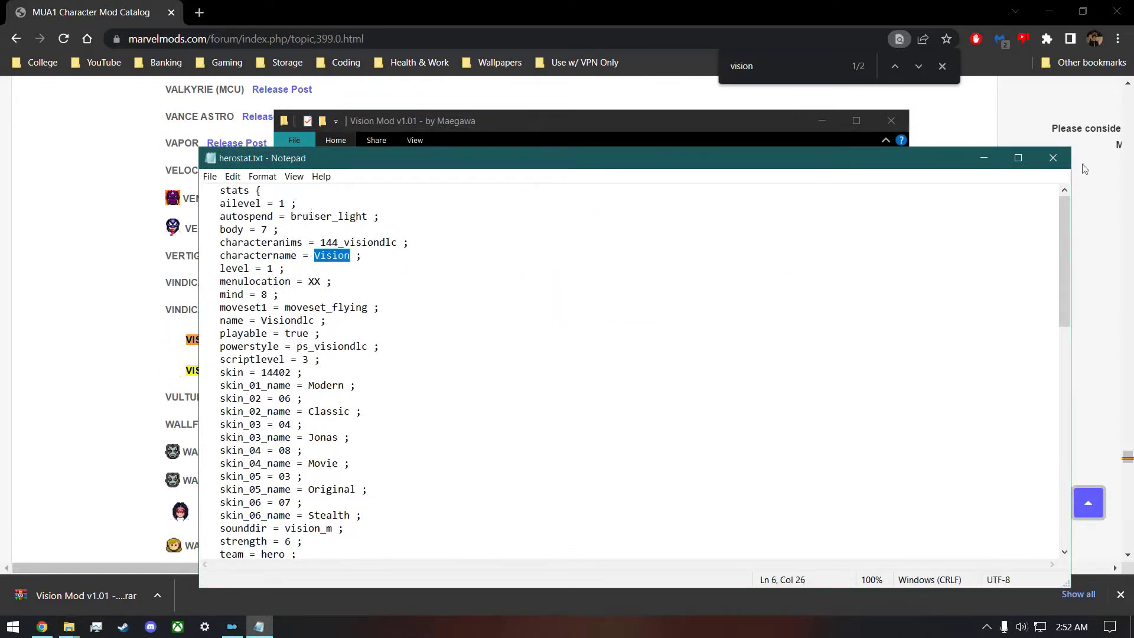
pyautogui.click(1053, 158)
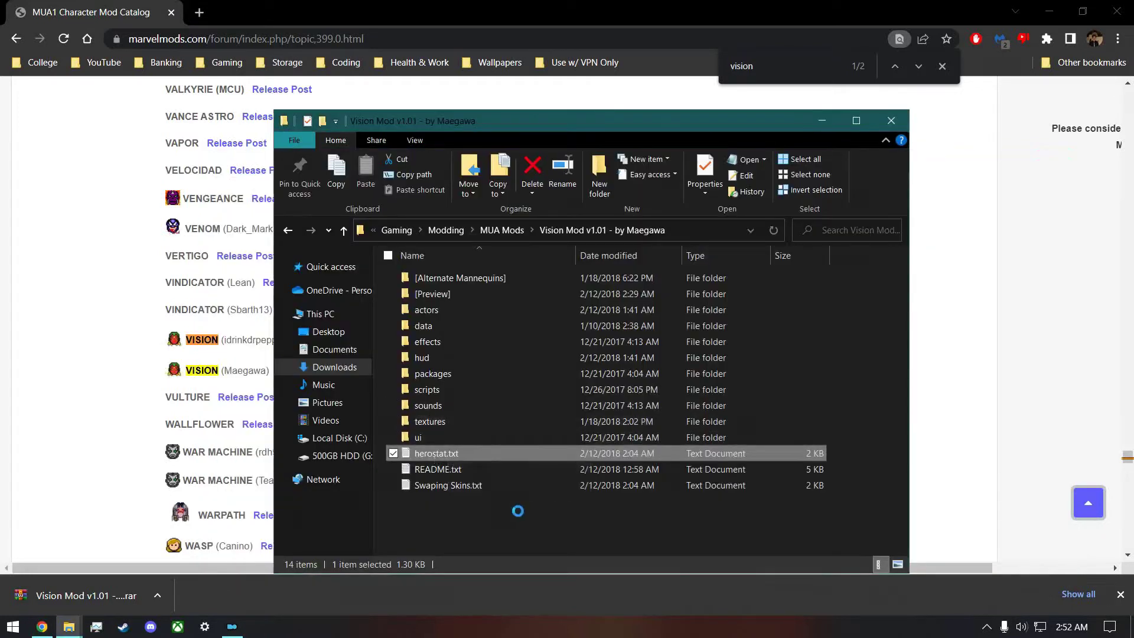
# Rename herostat.txt to Vision.xml, accepting the file extension change
pyautogui.press('F2')
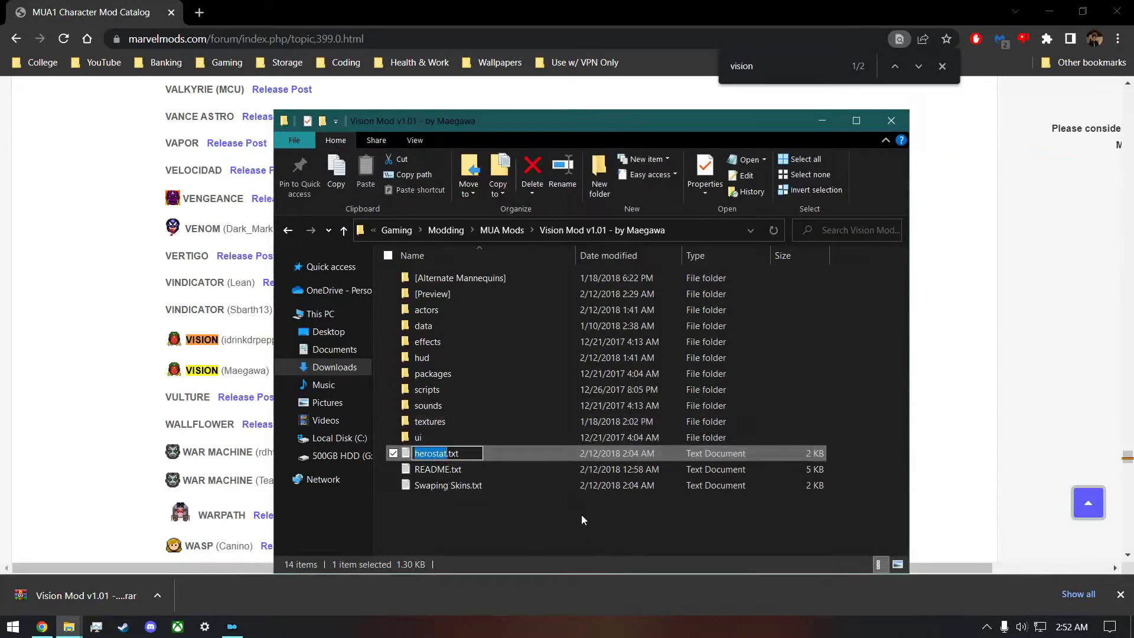
pyautogui.write('Vision')
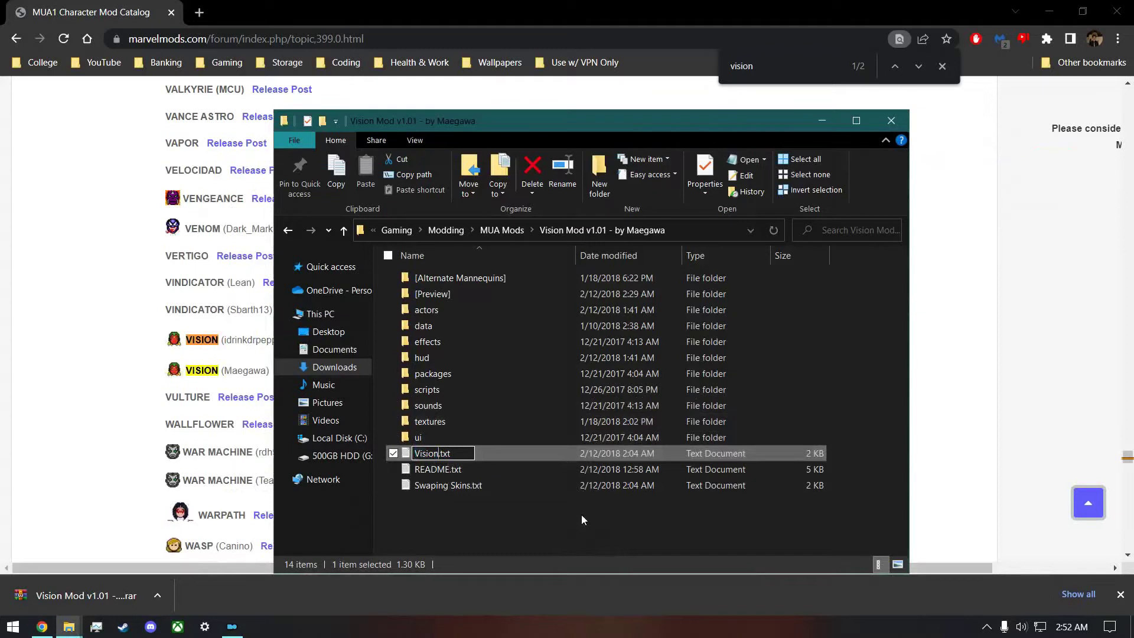
pyautogui.hotkey('shift', 'Right')
pyautogui.hotkey('shift', 'Right')
pyautogui.hotkey('shift', 'Right')
pyautogui.write('xml')
pyautogui.press('Return')
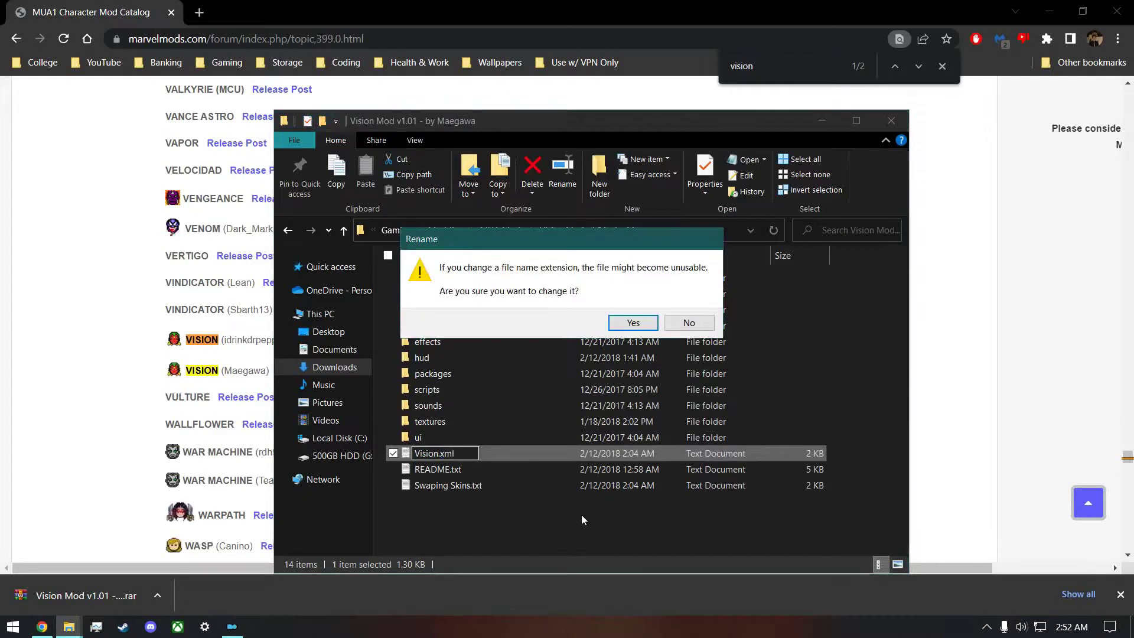
pyautogui.click(634, 323)
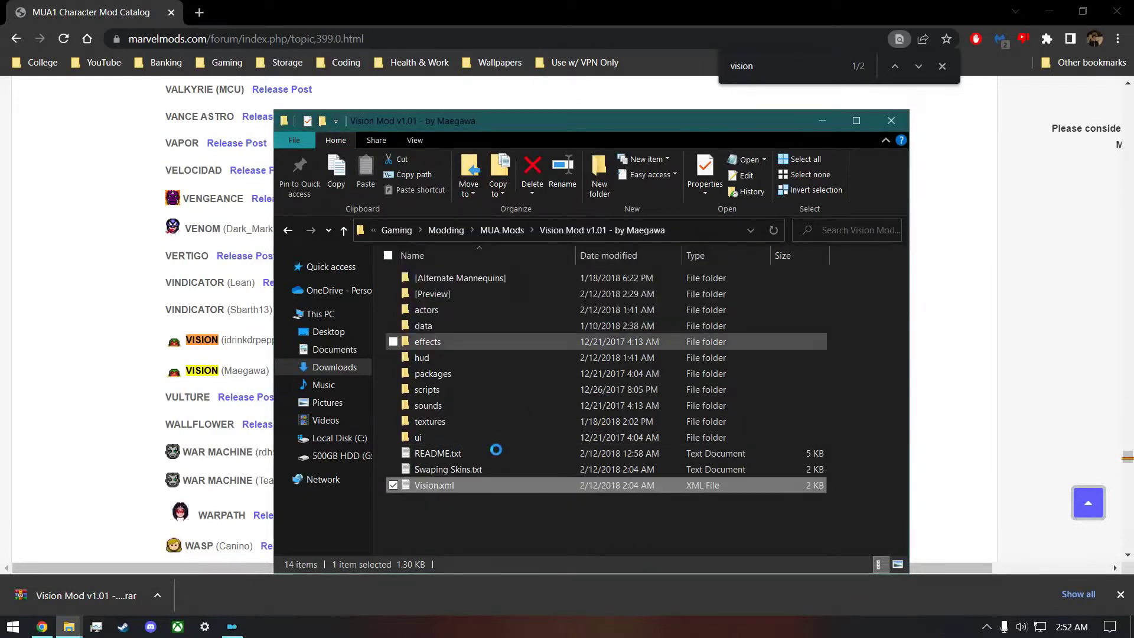
# Copy Vision.xml to the clipboard
pyautogui.click(494, 526)
pyautogui.click(441, 488)
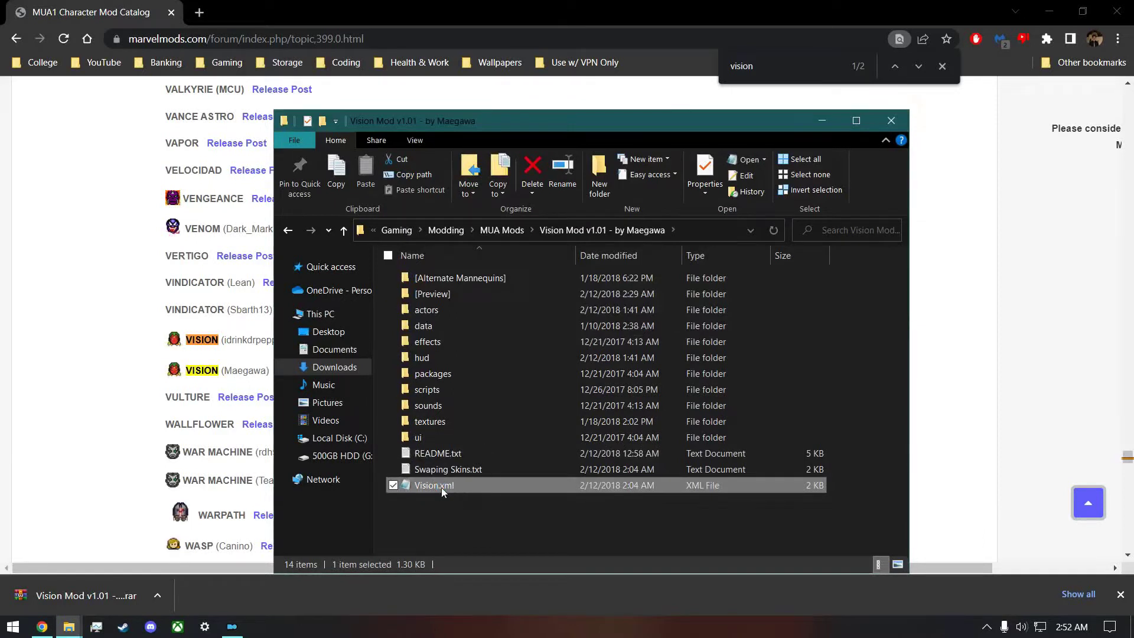
pyautogui.hotkey('ctrl', 'c')
# Navigate from MUA Mods into OpenHeroSelect\OpenHeroSelect-v4.3.0\mua\xml
pyautogui.click(506, 232)
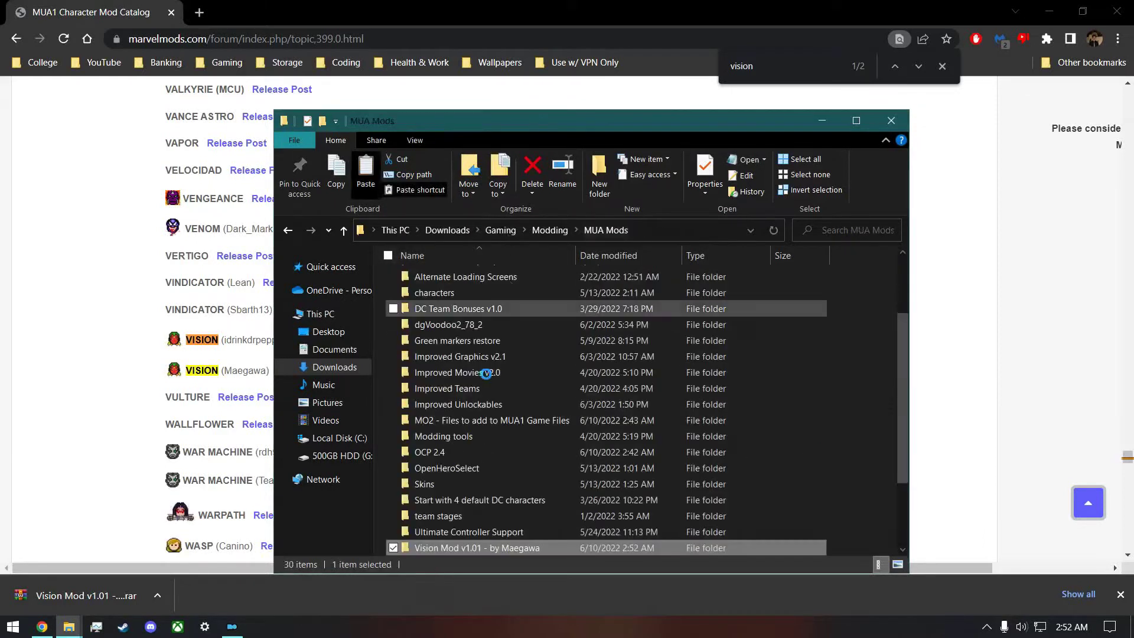
pyautogui.click(486, 374)
pyautogui.click(465, 455)
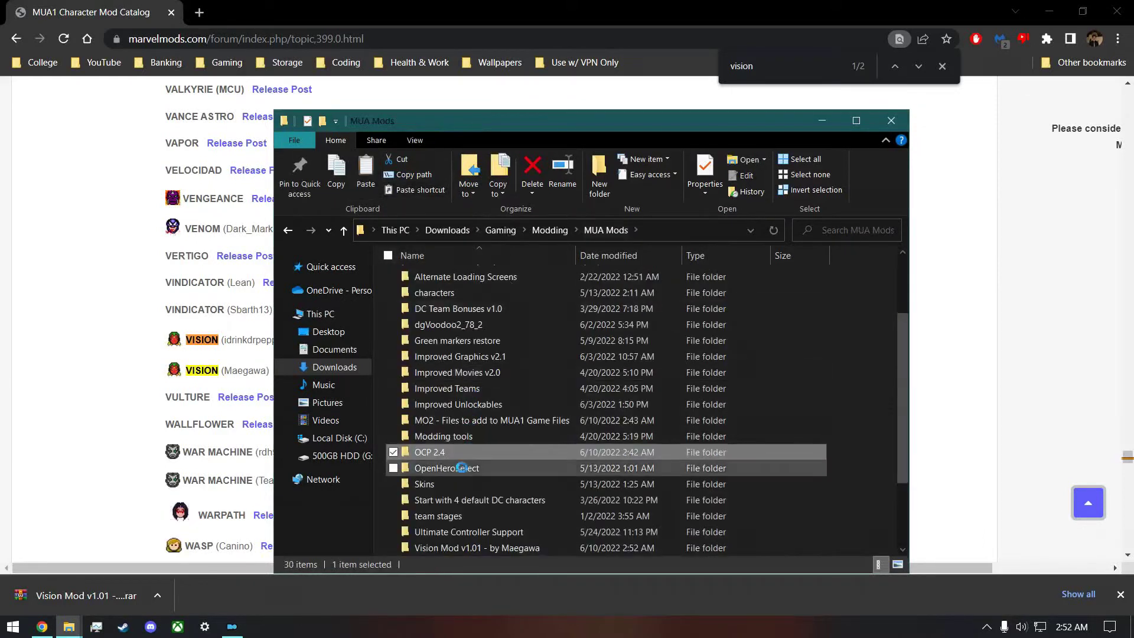
pyautogui.doubleClick(464, 467)
pyautogui.doubleClick(466, 279)
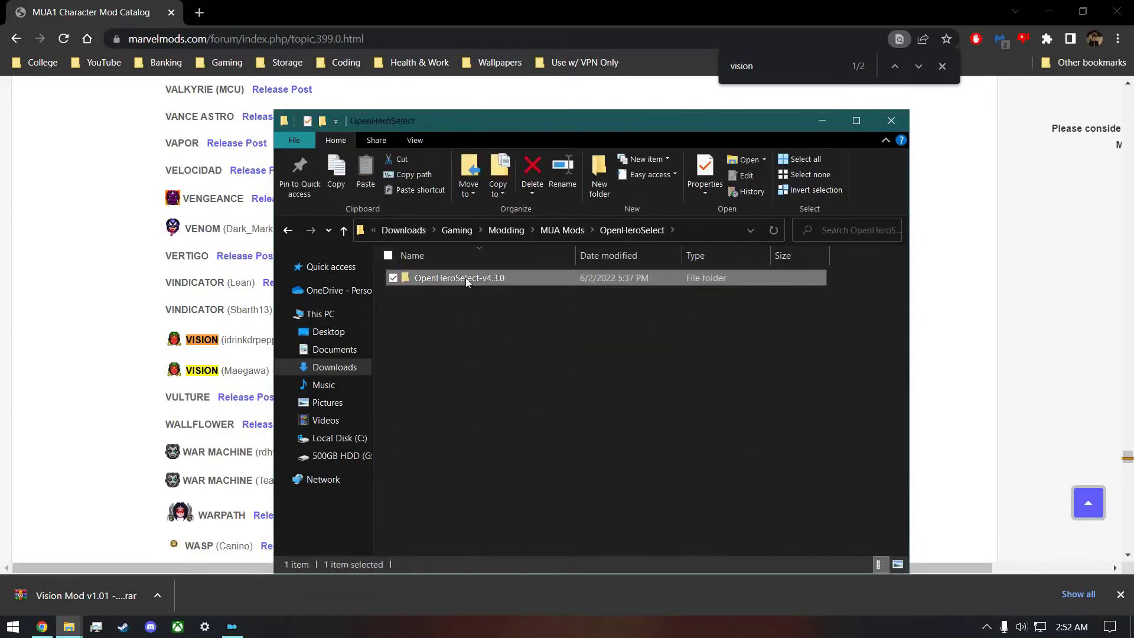
pyautogui.doubleClick(444, 293)
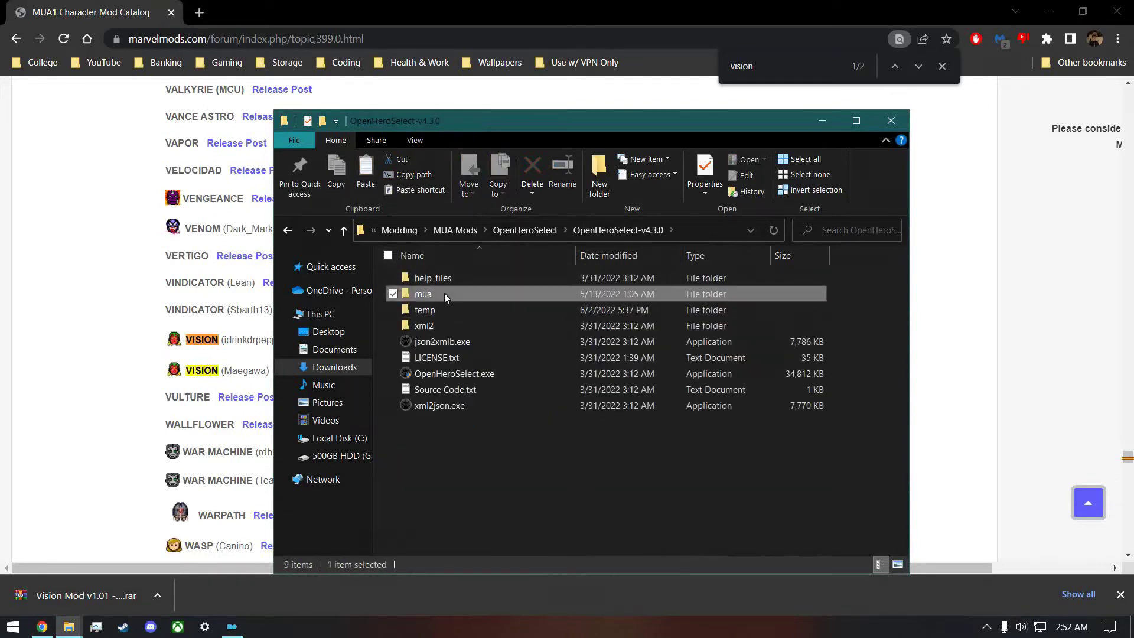
pyautogui.click(441, 341)
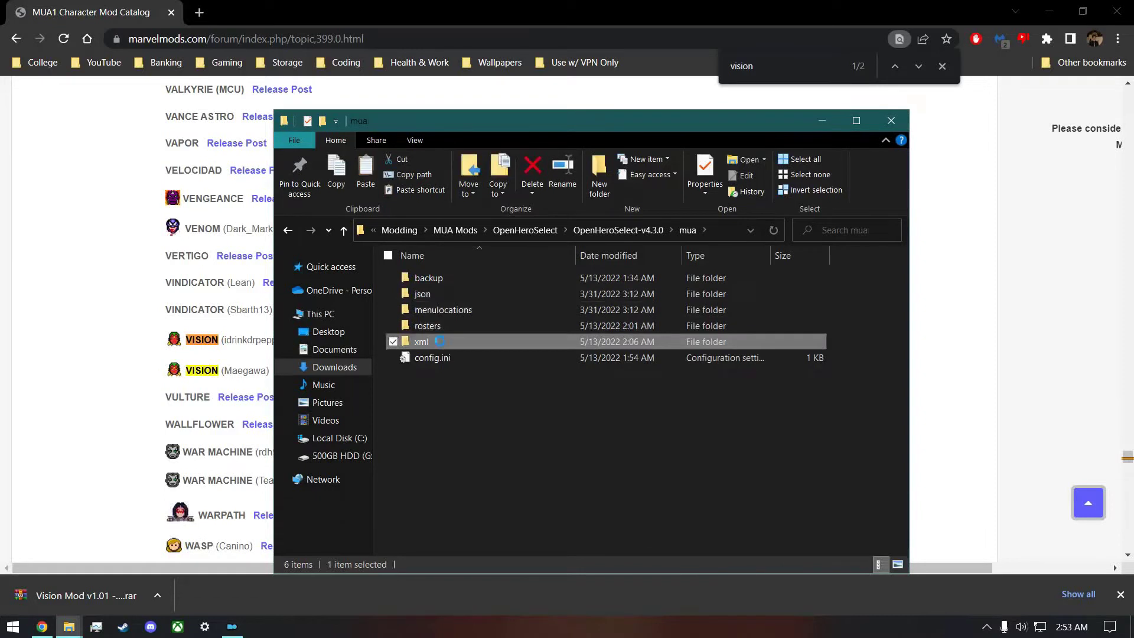
pyautogui.doubleClick(440, 341)
# Paste Vision.xml, replacing the existing copy, then return to the mua folder
pyautogui.hotkey('ctrl', 'v')
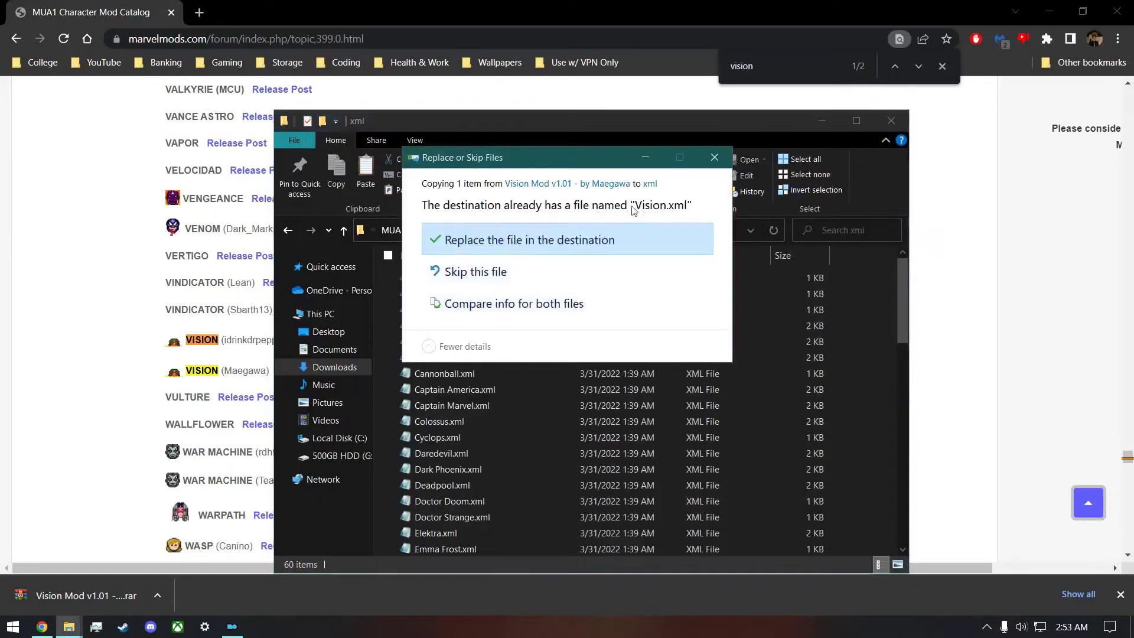
pyautogui.click(505, 240)
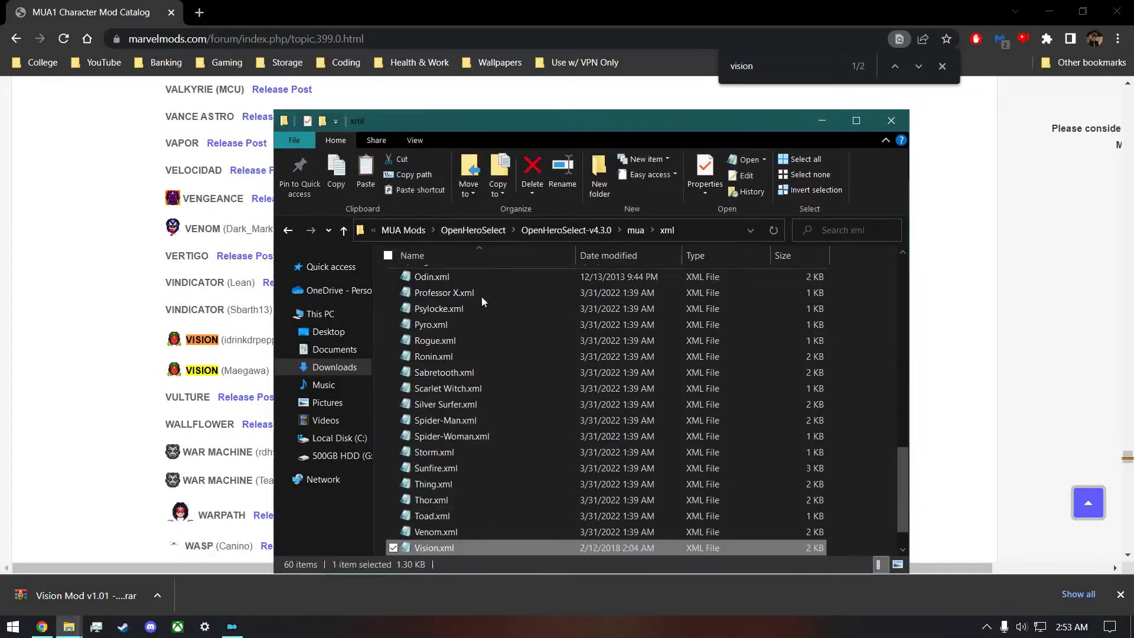
pyautogui.click(636, 230)
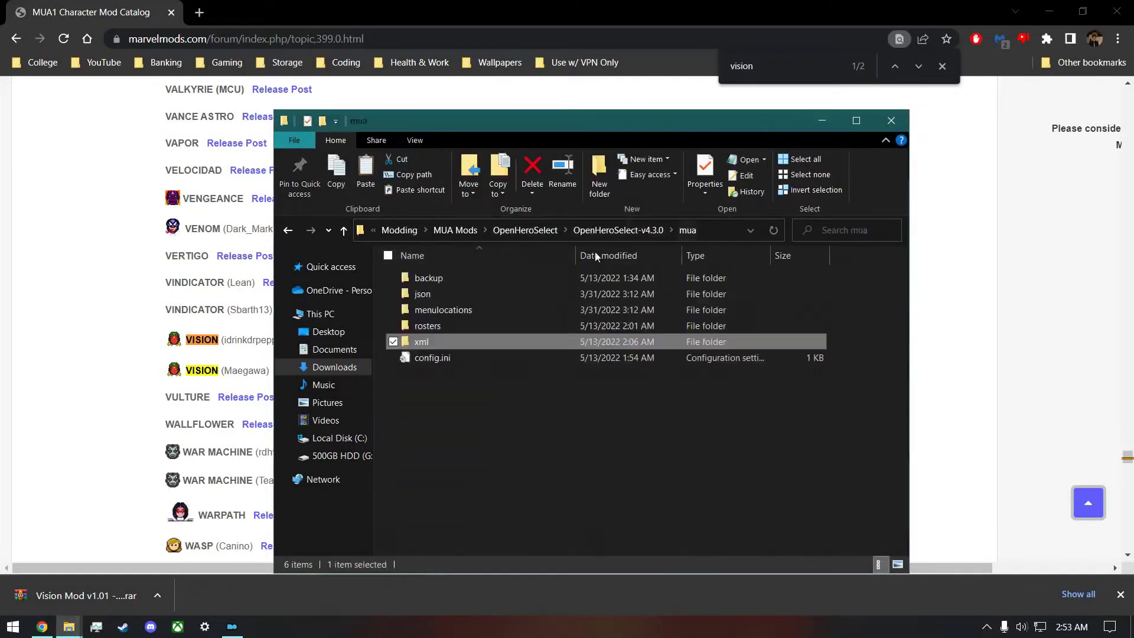
pyautogui.click(450, 328)
# Open roster.cfg from the mua\rosters folder in Notepad
pyautogui.doubleClick(451, 328)
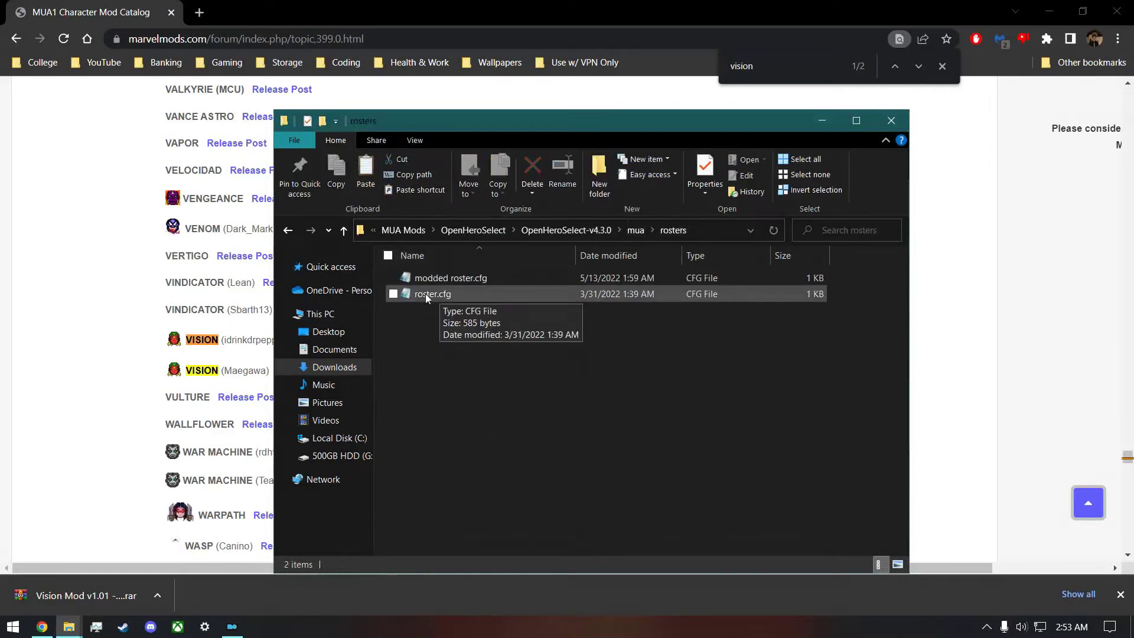
pyautogui.doubleClick(462, 295)
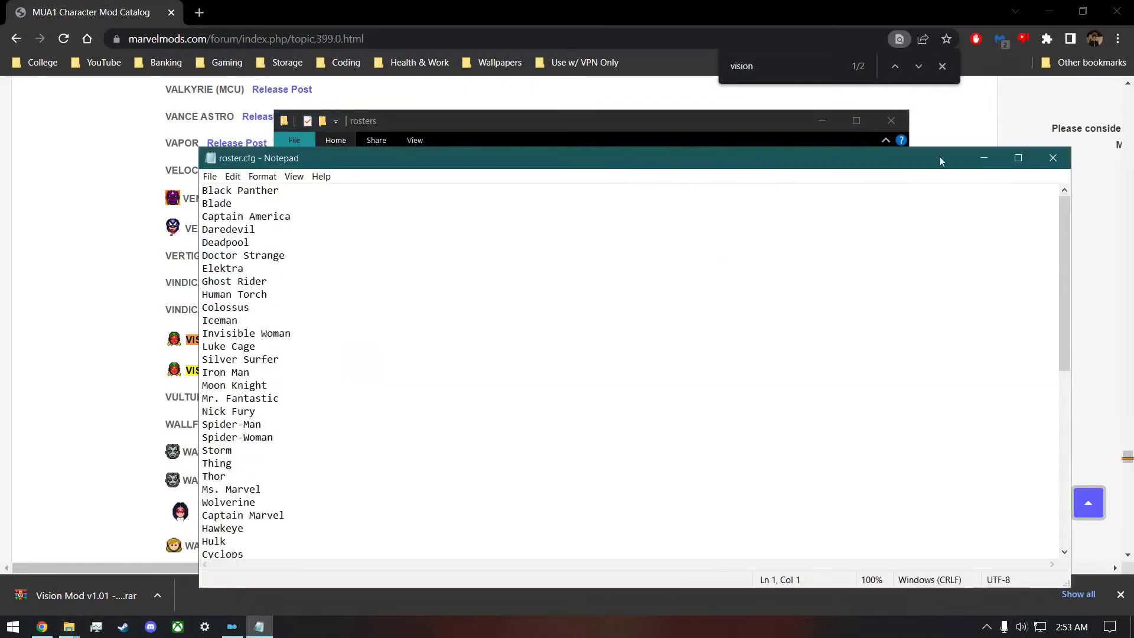
pyautogui.click(1053, 158)
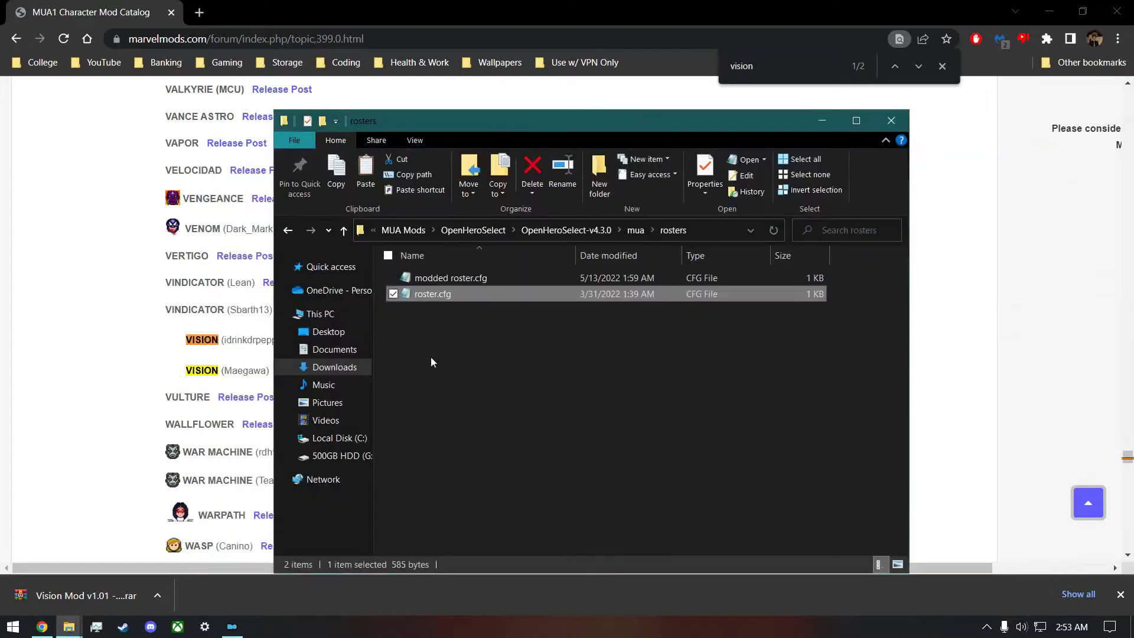
pyautogui.click(468, 334)
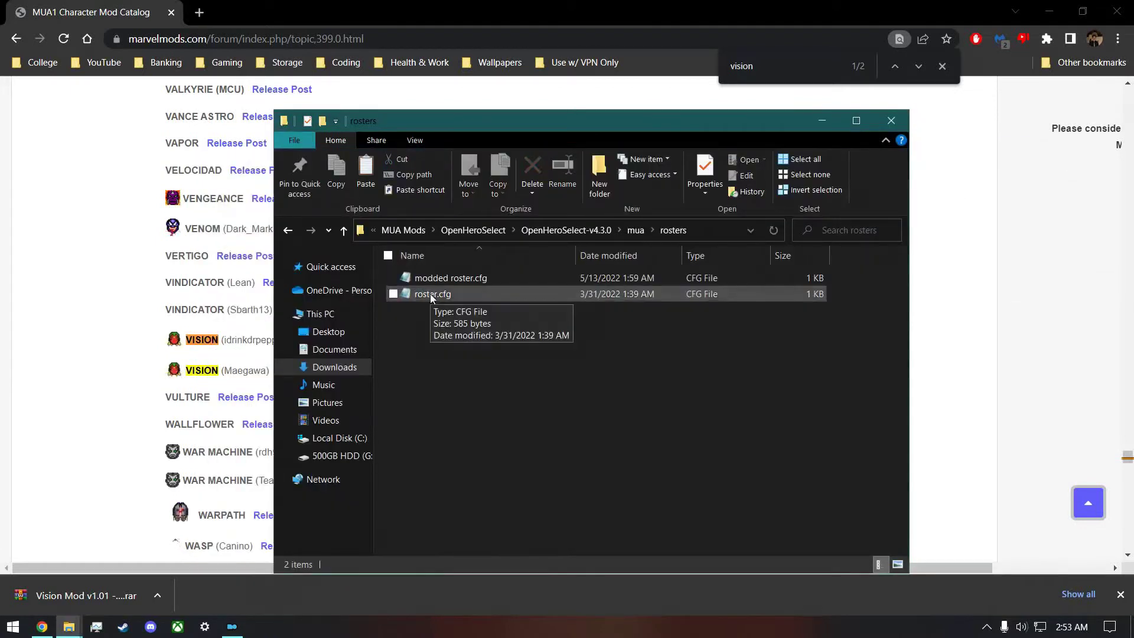
pyautogui.doubleClick(442, 293)
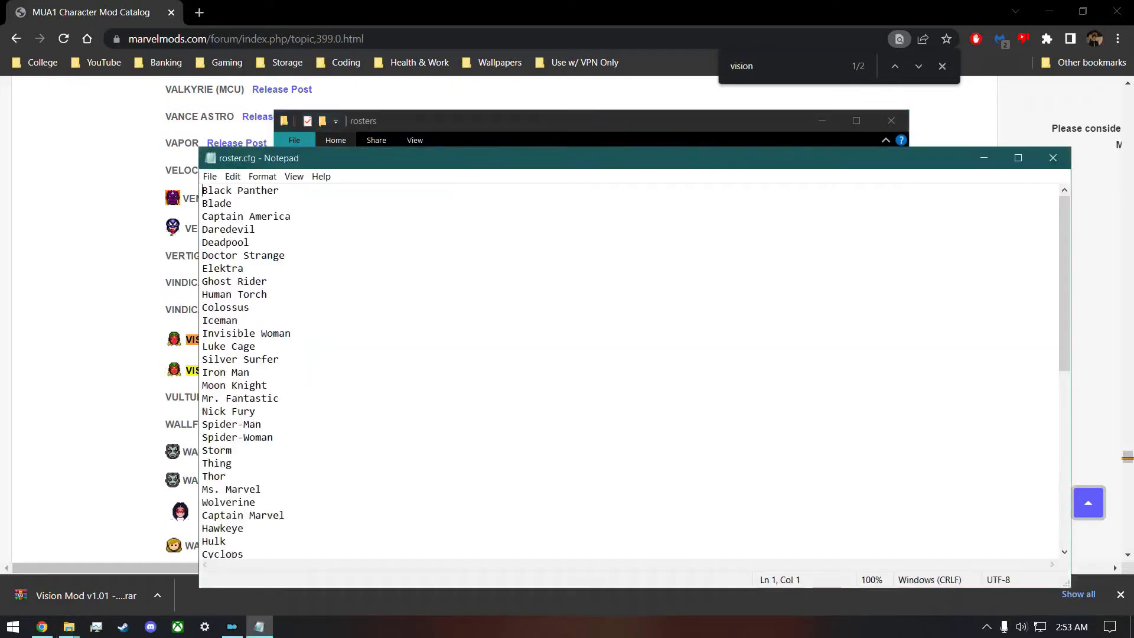
# Insert Vision as a new first line above Black Panther and select names through Captain Marvel
pyautogui.press('Return')
pyautogui.press('Up')
pyautogui.write('Vision')
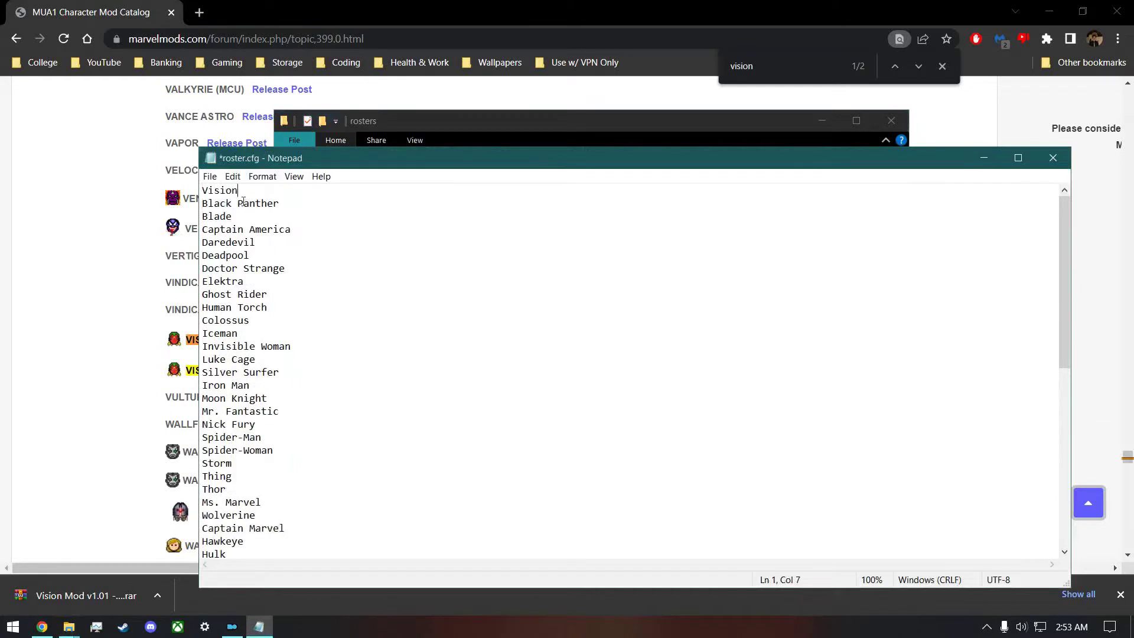
pyautogui.scroll(-8, 242, 260)
pyautogui.scroll(8, 262, 305)
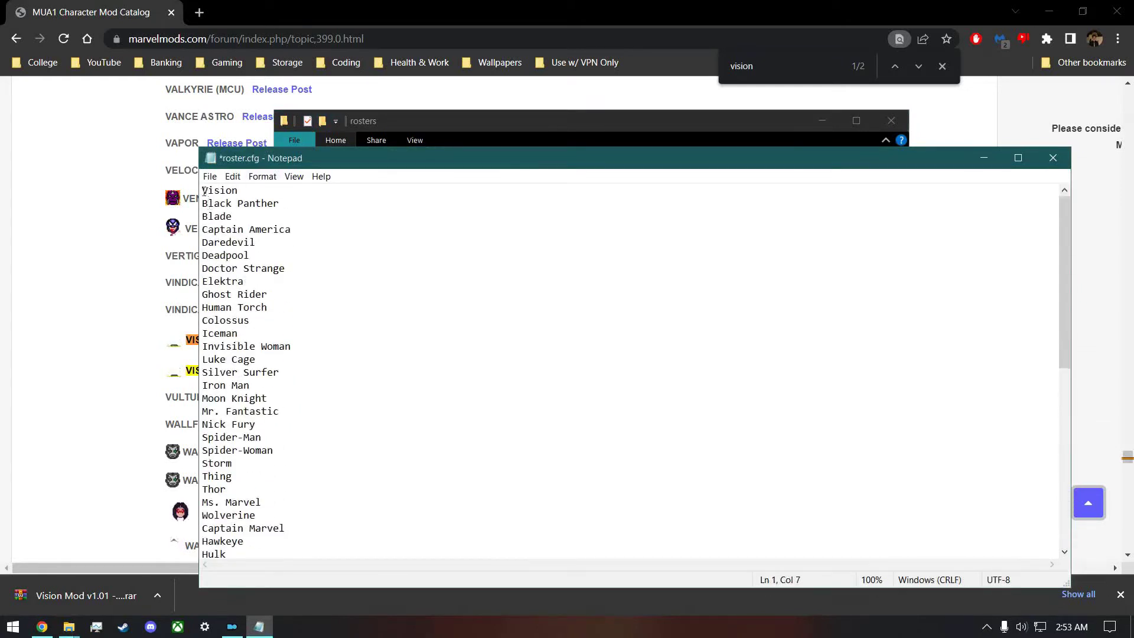
pyautogui.moveTo(202, 190); pyautogui.dragTo(366, 528)
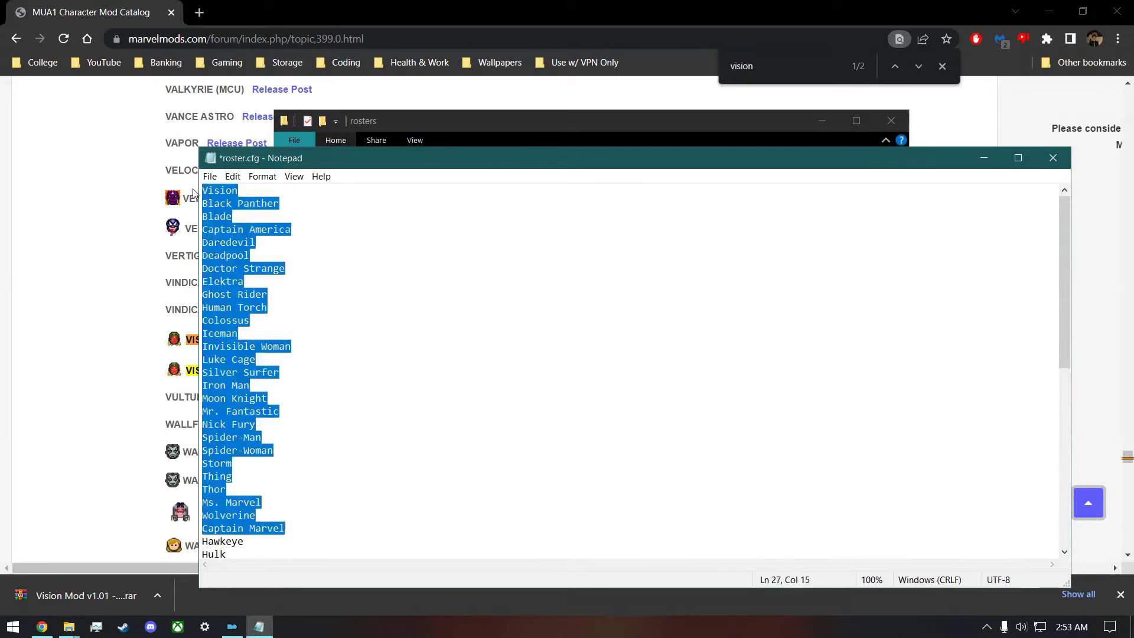
pyautogui.click(203, 189)
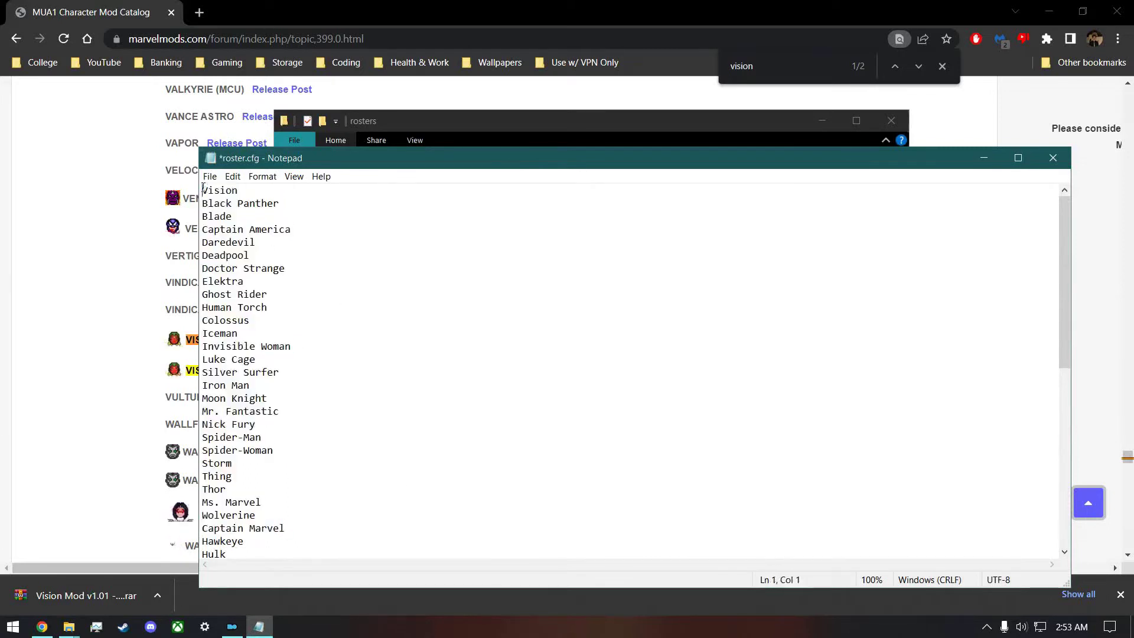
pyautogui.moveTo(201, 188); pyautogui.dragTo(354, 515)
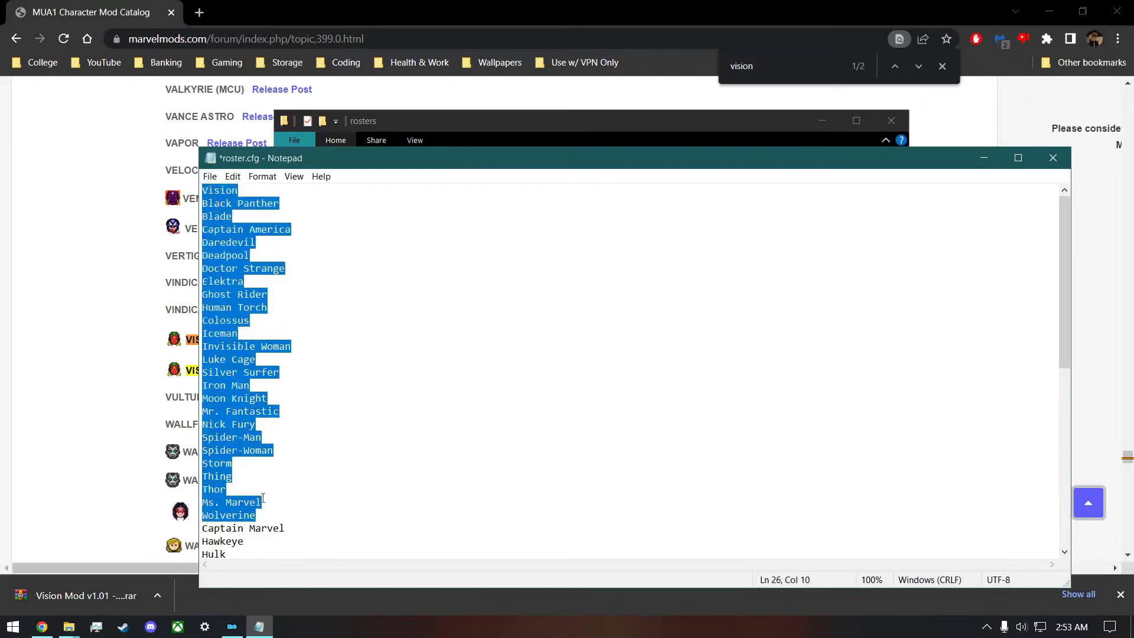
pyautogui.click(266, 522)
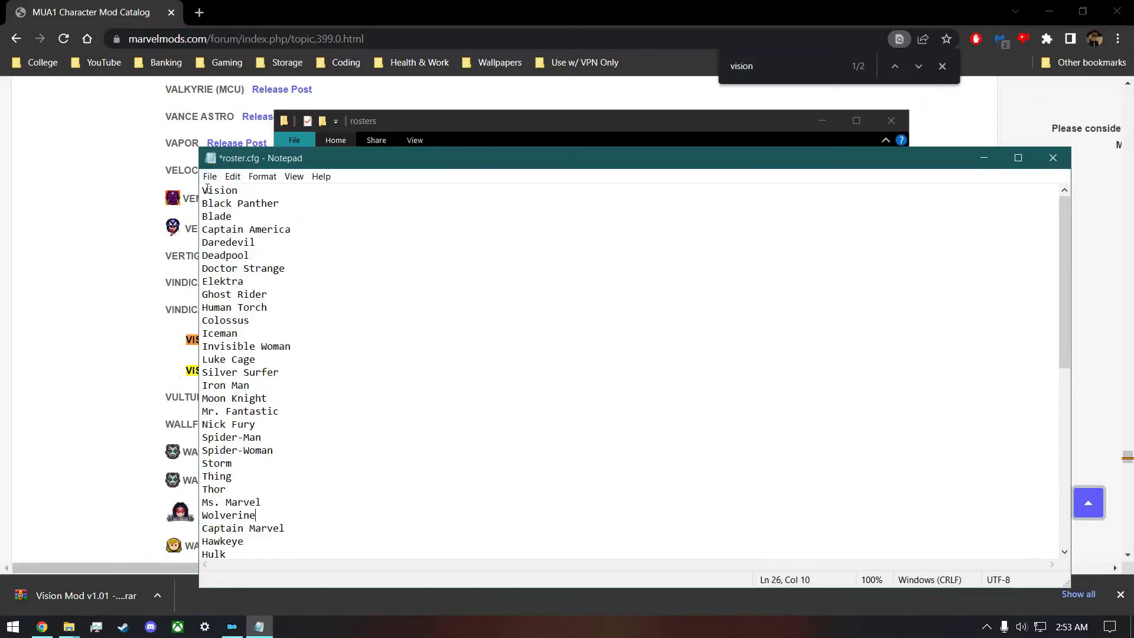
pyautogui.scroll(-2, 205, 187)
pyautogui.scroll(1, 201, 189)
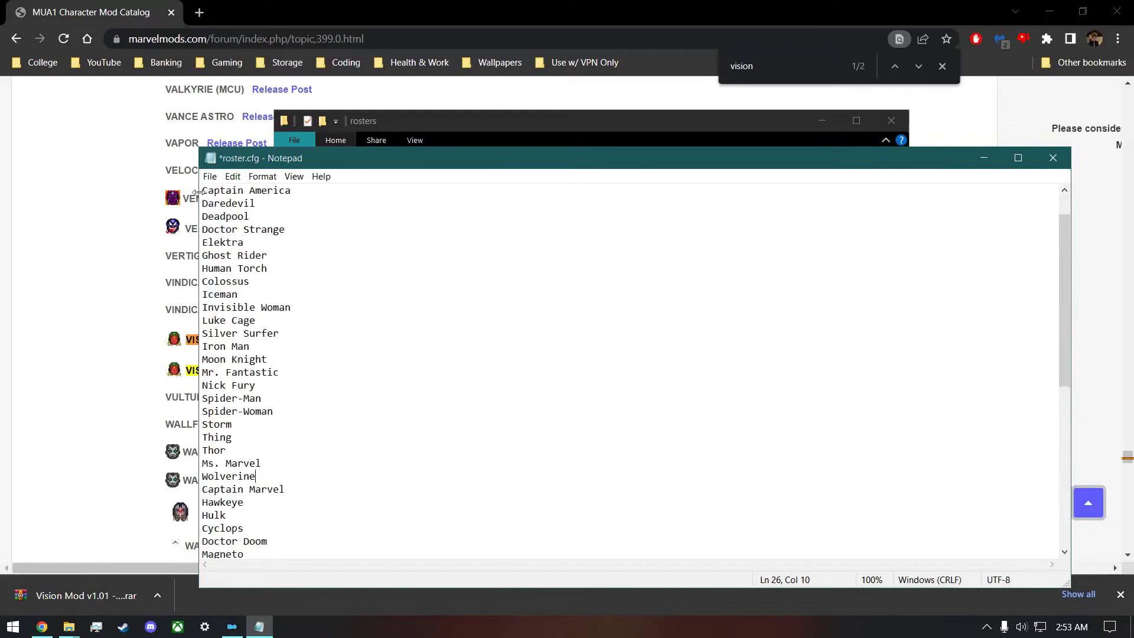
pyautogui.moveTo(202, 187); pyautogui.dragTo(351, 396)
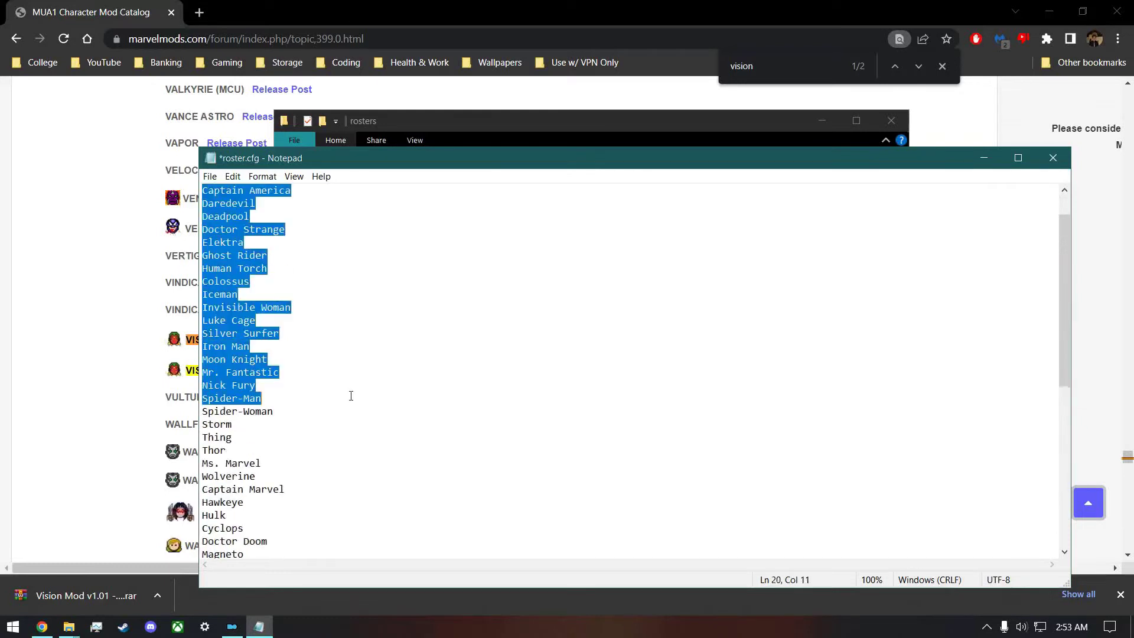
pyautogui.click(262, 420)
pyautogui.scroll(-9, 262, 420)
pyautogui.scroll(10, 262, 420)
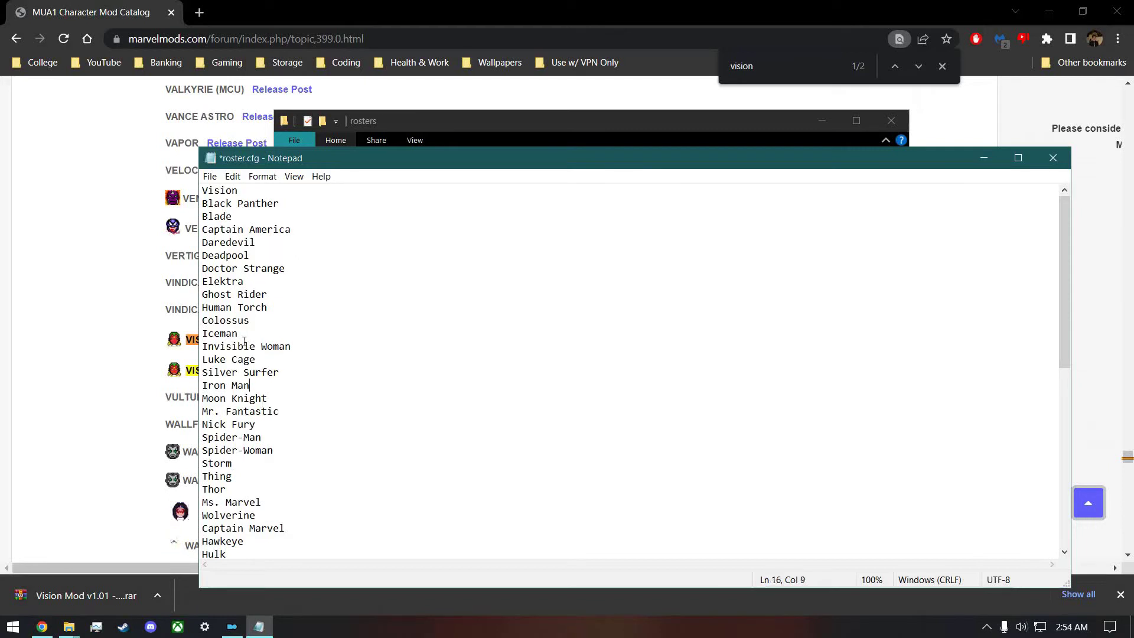
pyautogui.moveTo(309, 156); pyautogui.dragTo(206, 125)
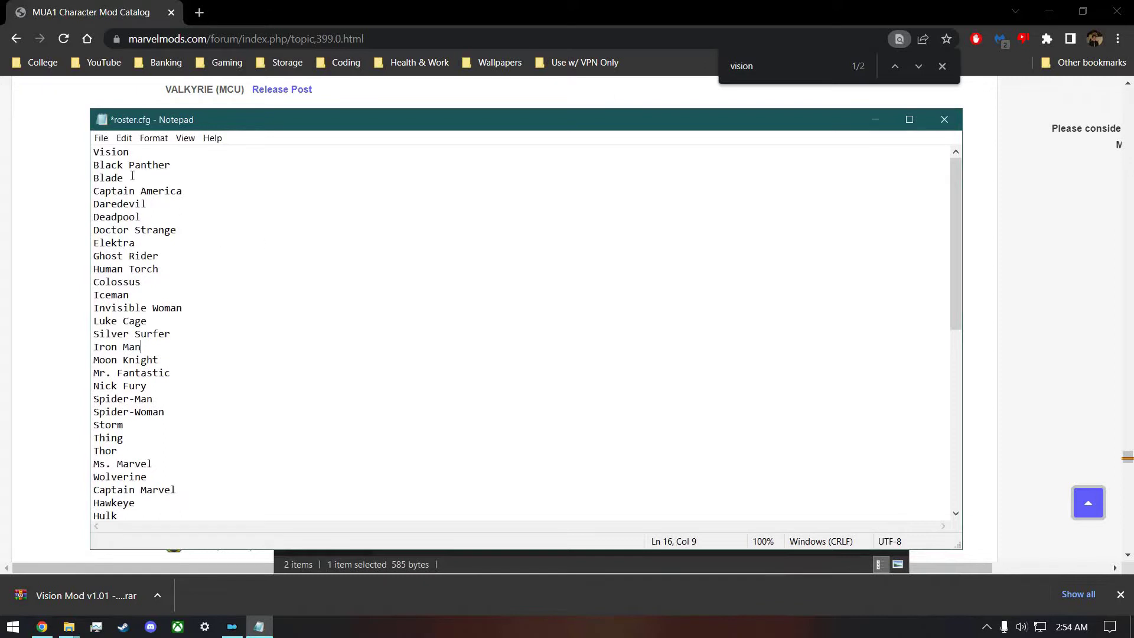
pyautogui.moveTo(151, 122); pyautogui.dragTo(103, 123)
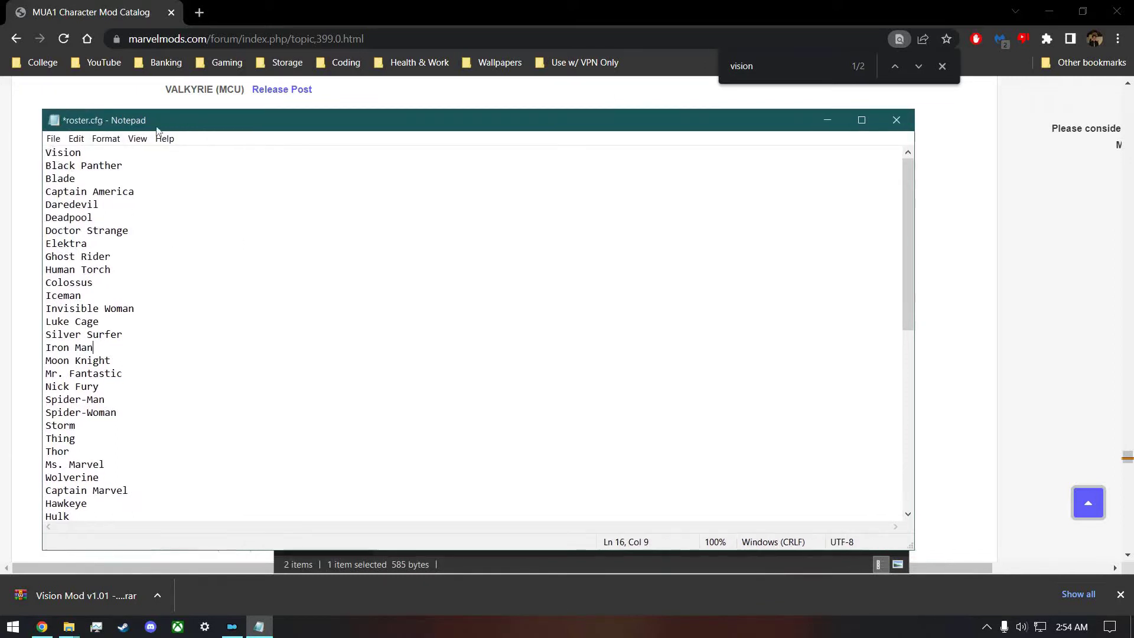
# Close roster.cfg without saving, go back to OpenHeroSelect-v4.3.0, and switch to Mod Organizer
pyautogui.click(896, 120)
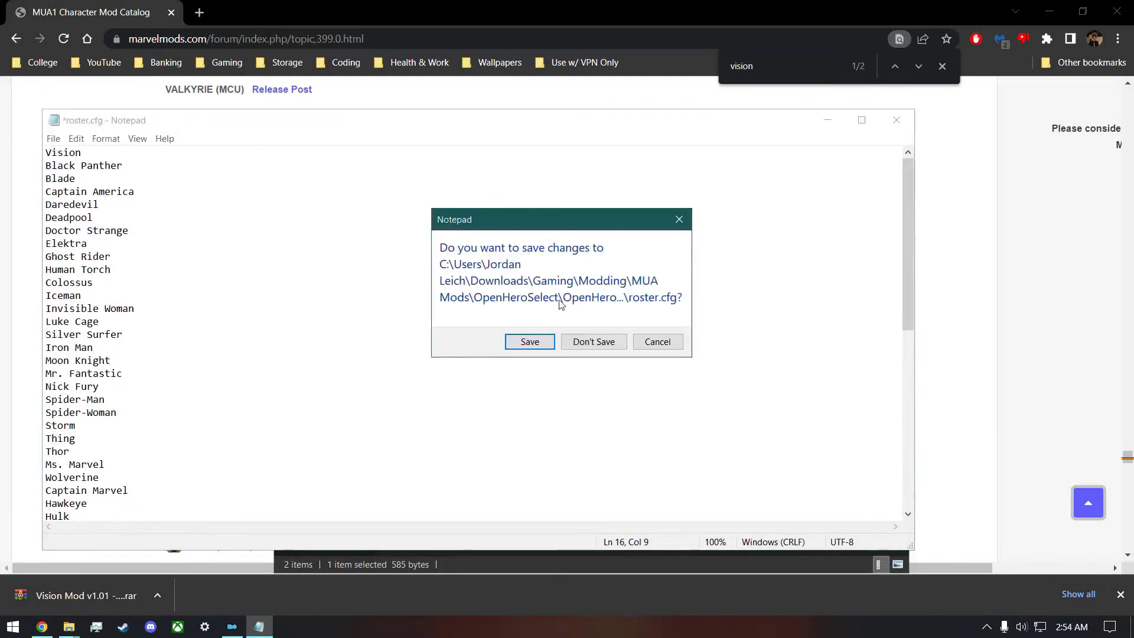
pyautogui.click(607, 345)
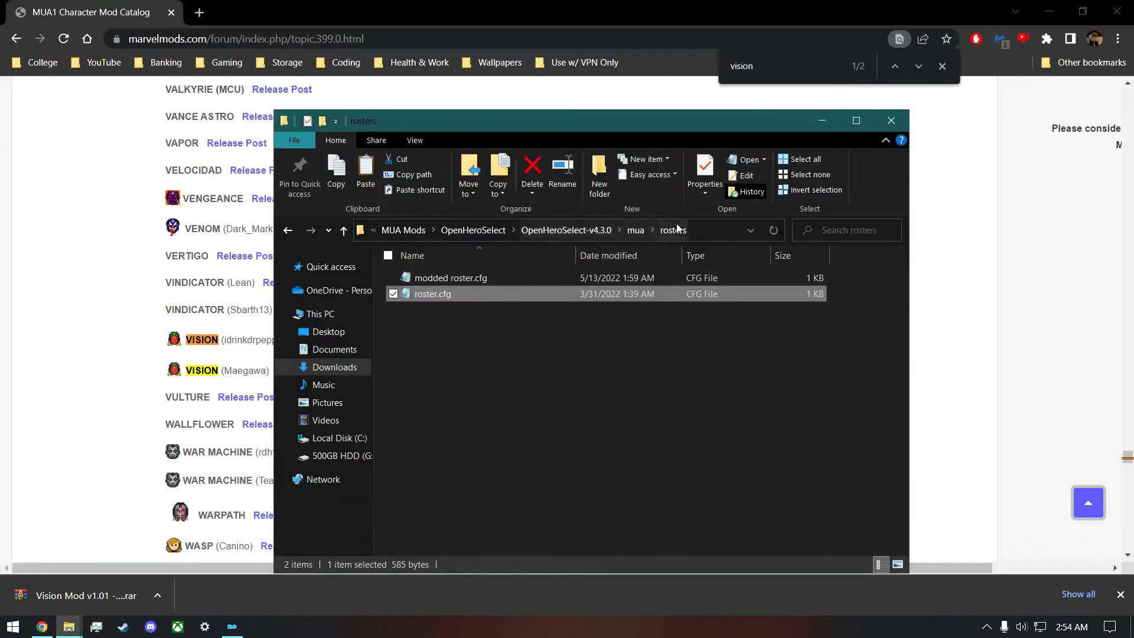
pyautogui.click(585, 230)
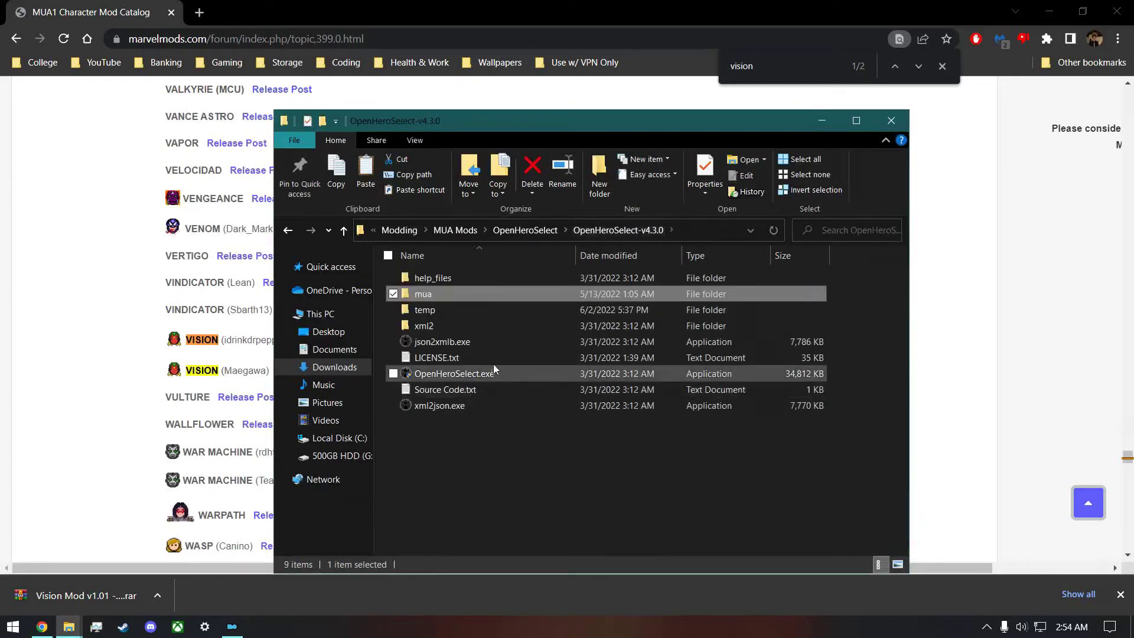
pyautogui.click(620, 230)
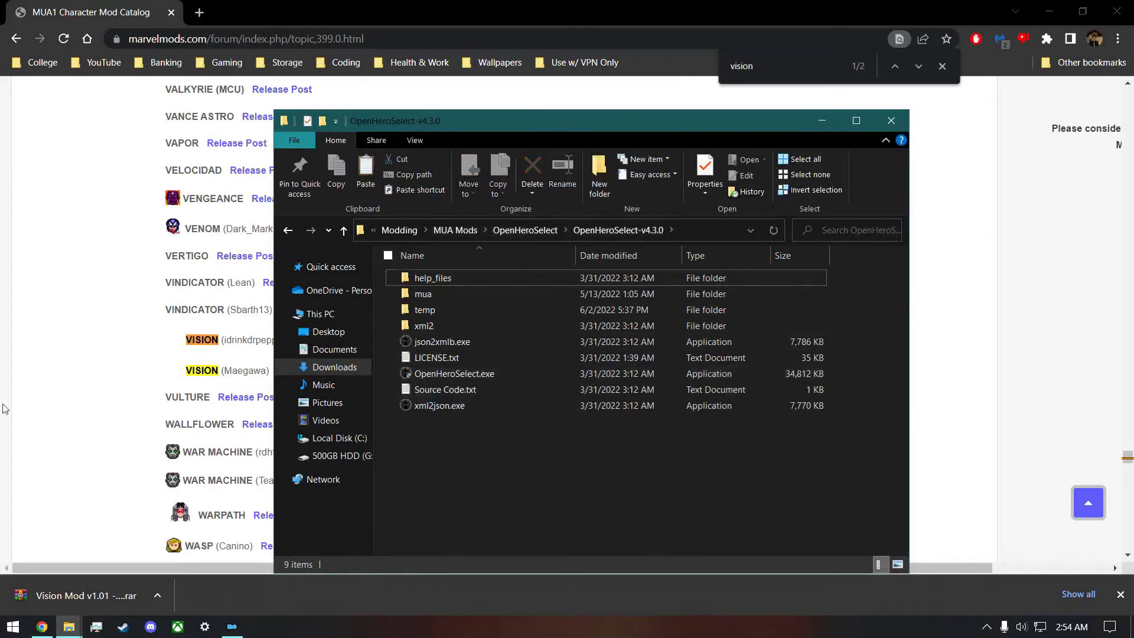
pyautogui.click(103, 400)
pyautogui.click(231, 626)
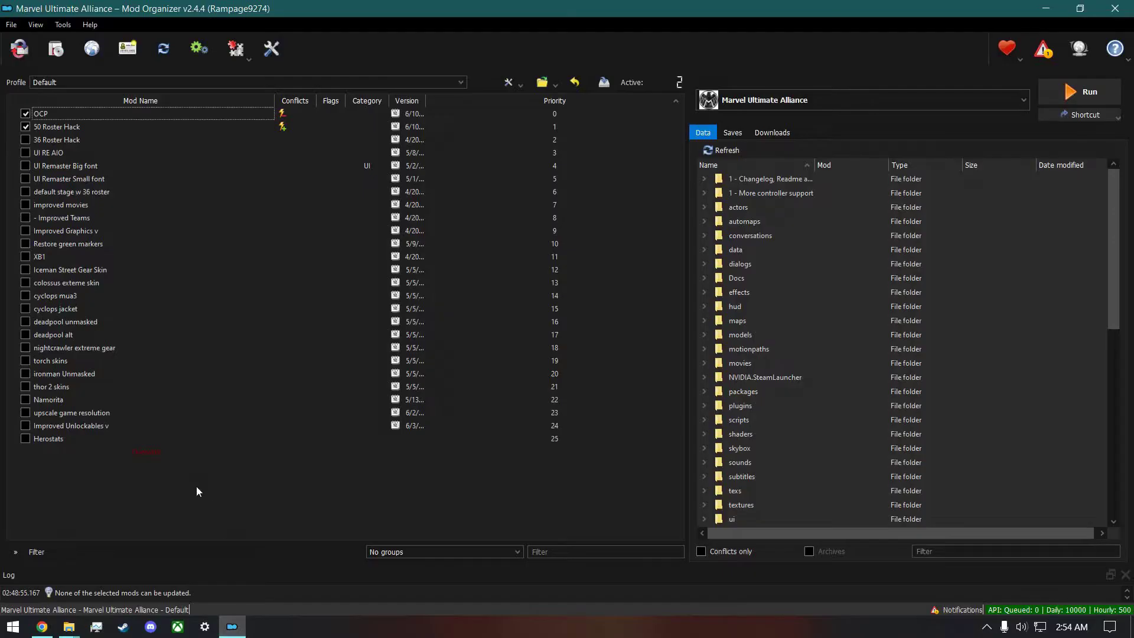
# Navigate to Downloads\Gaming\Modding\MUA Mods\Vision Mod v1.01 in File Explorer
pyautogui.moveTo(69, 626)
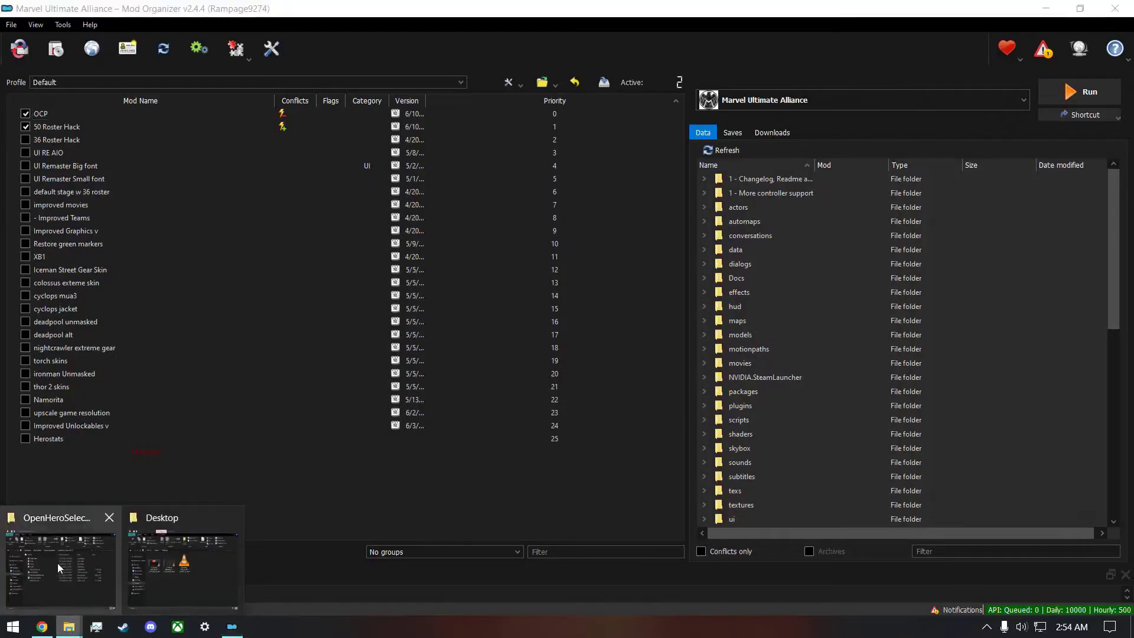
pyautogui.click(29, 550)
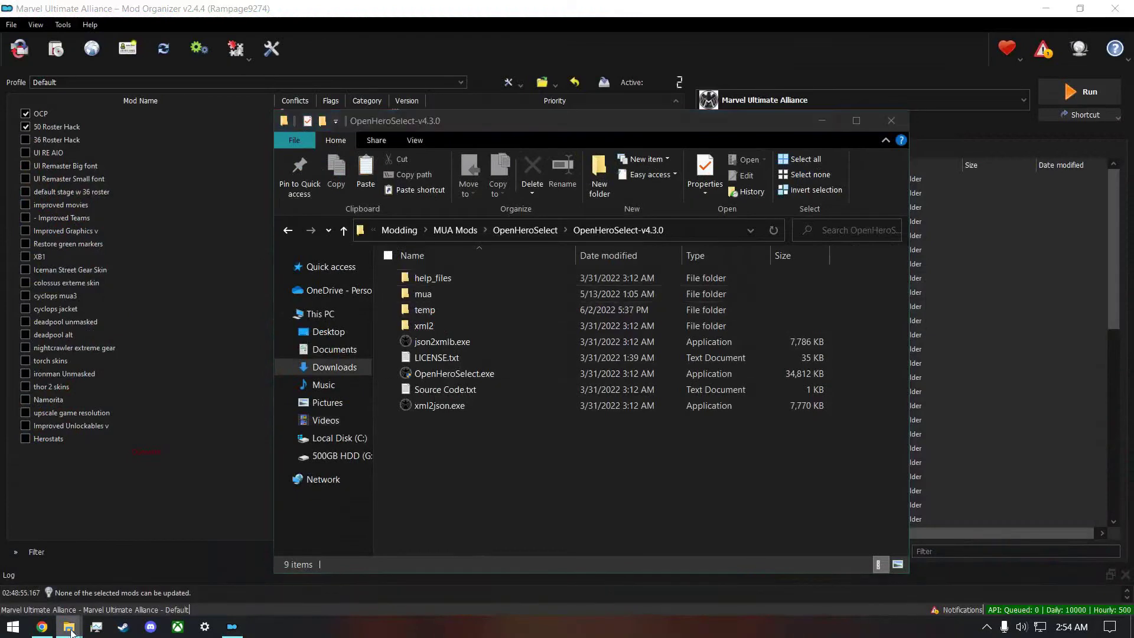
pyautogui.click(215, 551)
pyautogui.click(353, 385)
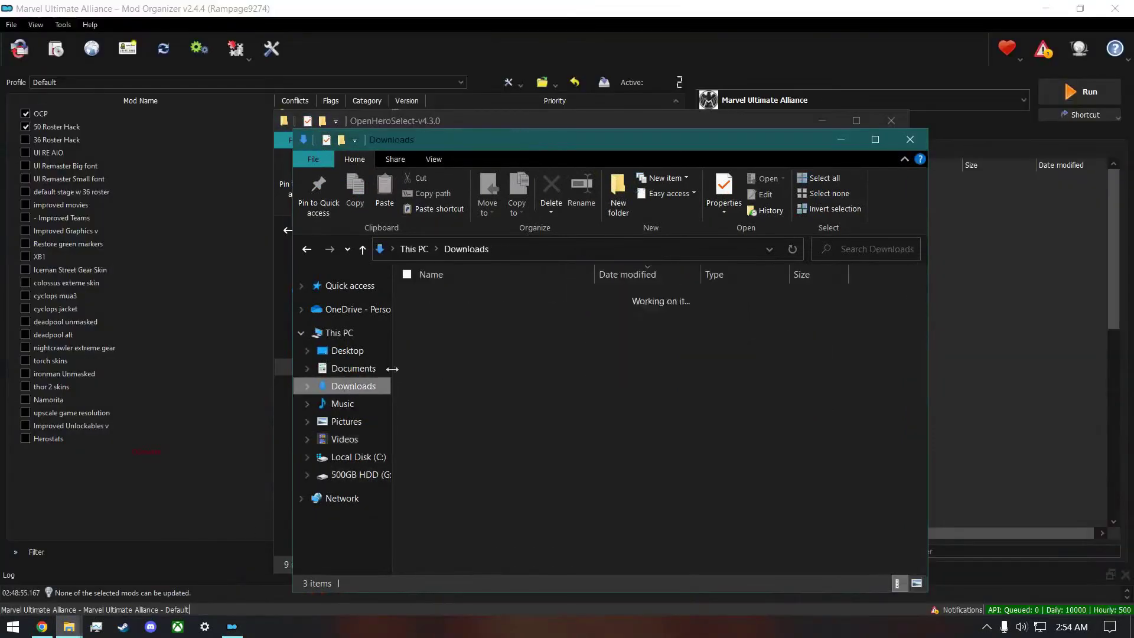
pyautogui.click(466, 321)
pyautogui.press('g')
pyautogui.press('Return')
pyautogui.press('m')
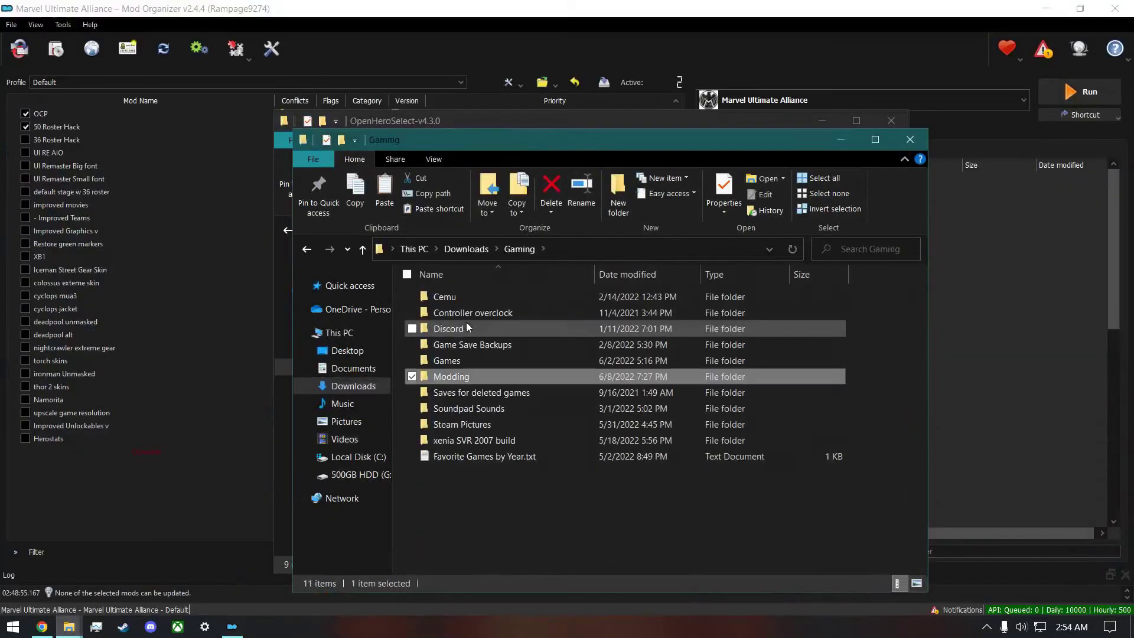
pyautogui.press('Return')
pyautogui.press('m')
pyautogui.press('a')
pyautogui.press('m')
pyautogui.press('u')
pyautogui.press('Return')
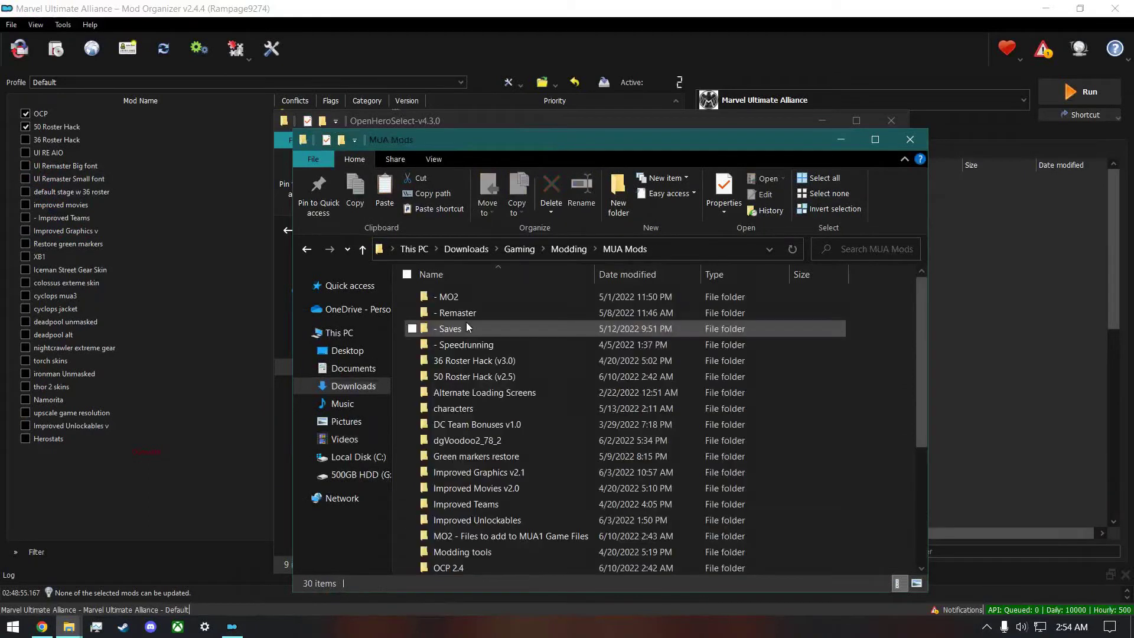
pyautogui.press('v')
pyautogui.press('Return')
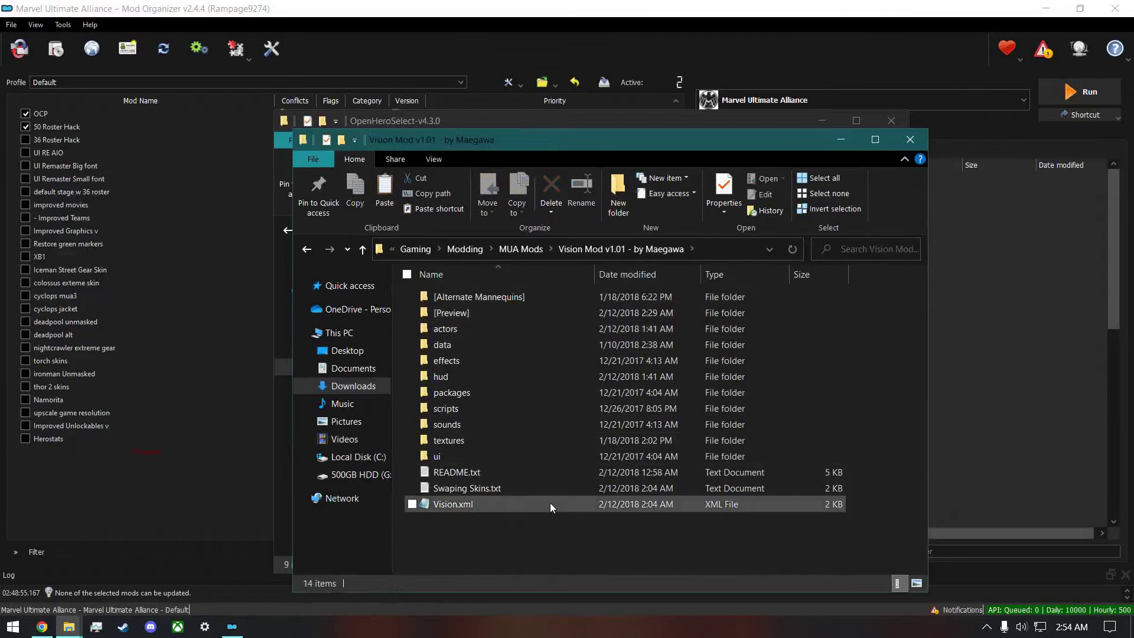
# Compress all folder items into a zip named vision.zip and select the folder's path
pyautogui.hotkey('ctrl', 'a')
pyautogui.rightClick(519, 387)
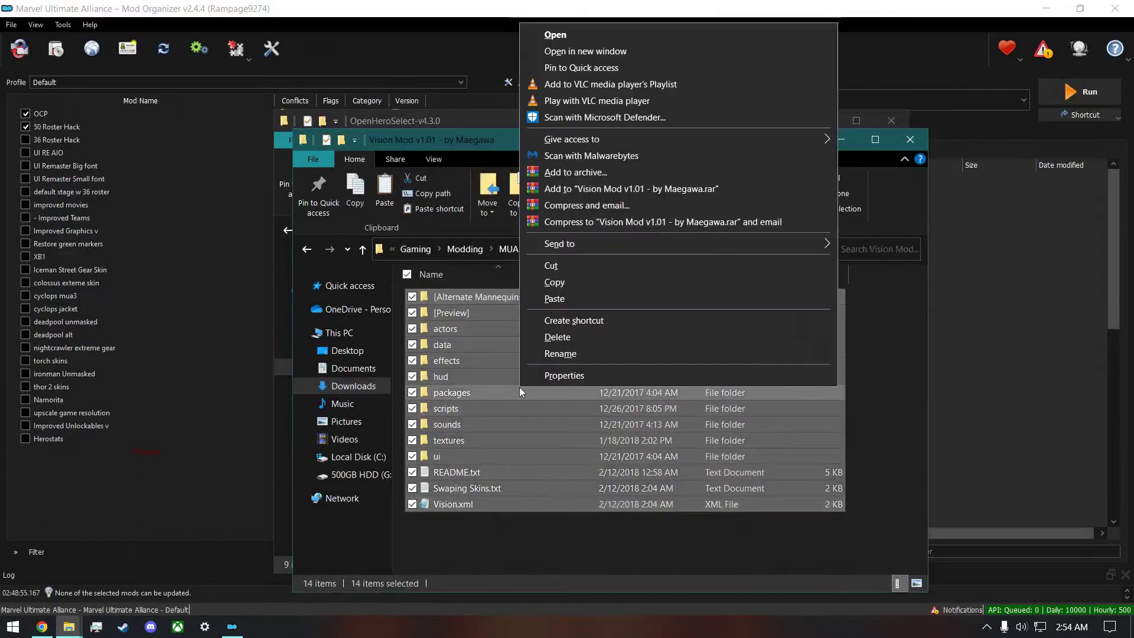
pyautogui.moveTo(633, 239)
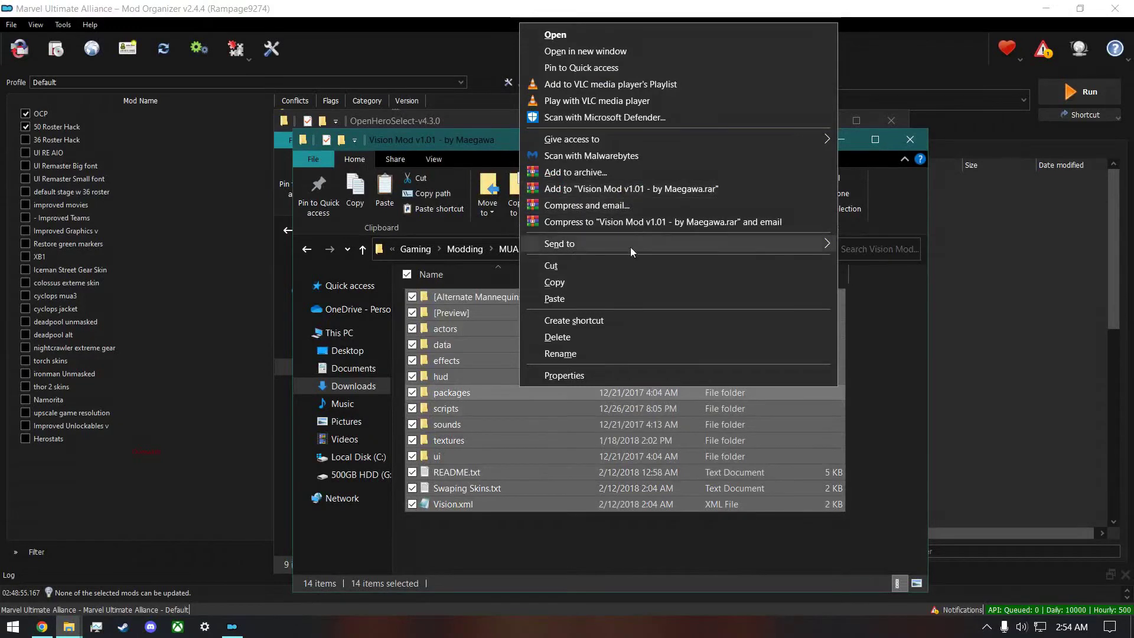
pyautogui.click(950, 263)
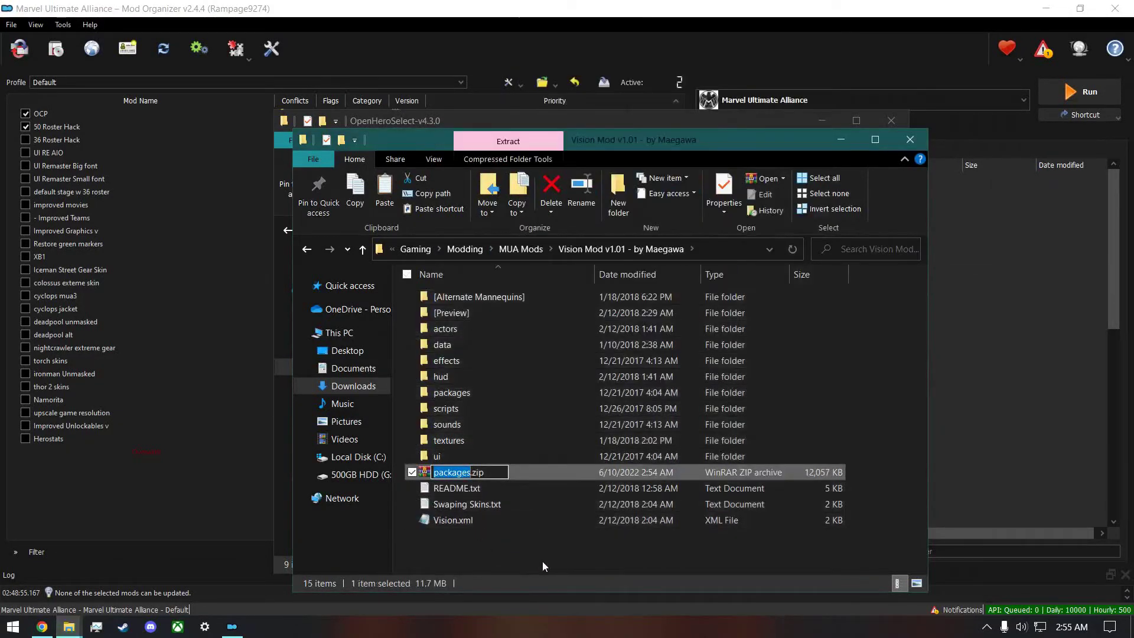
pyautogui.write('vision')
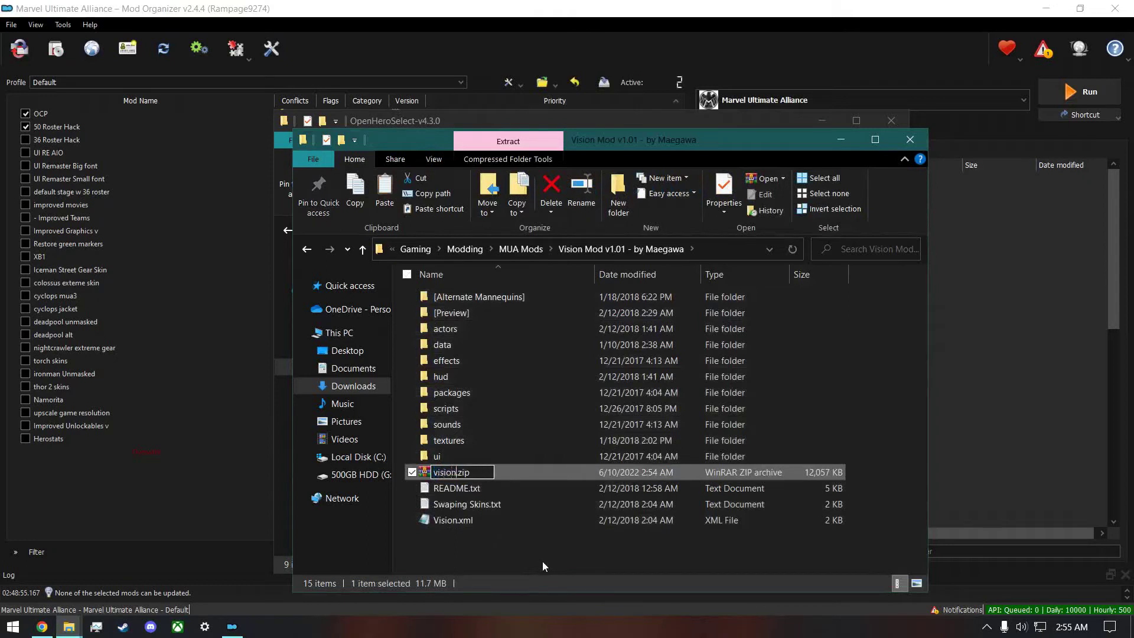
pyautogui.press('Return')
pyautogui.click(747, 244)
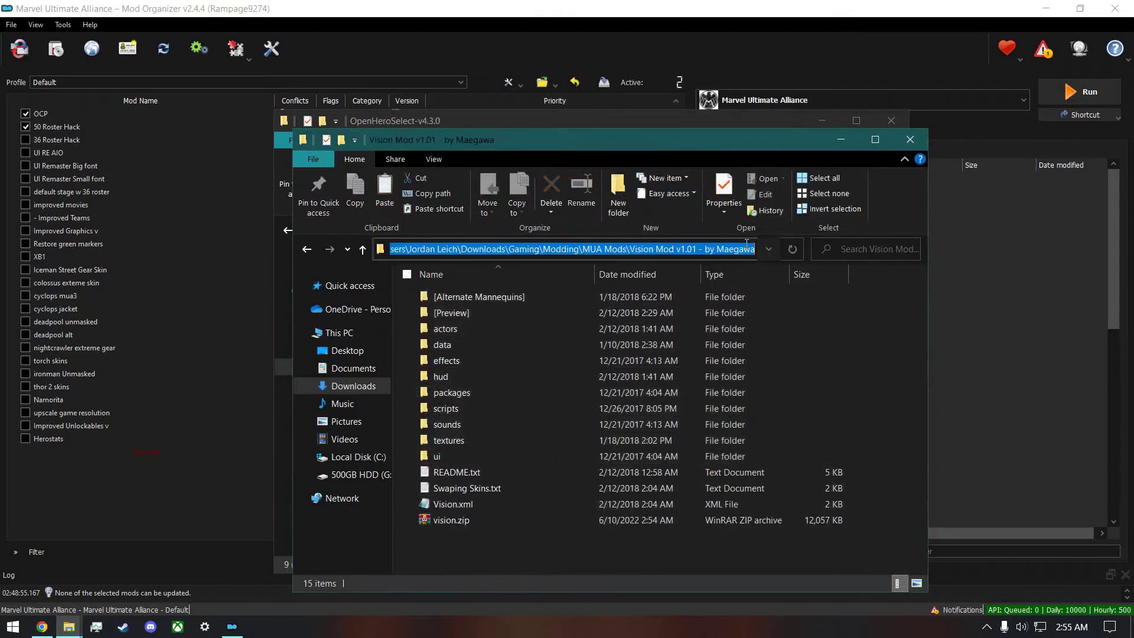
# Install vision.zip from the Vision Mod folder as a mod named vision
pyautogui.click(65, 523)
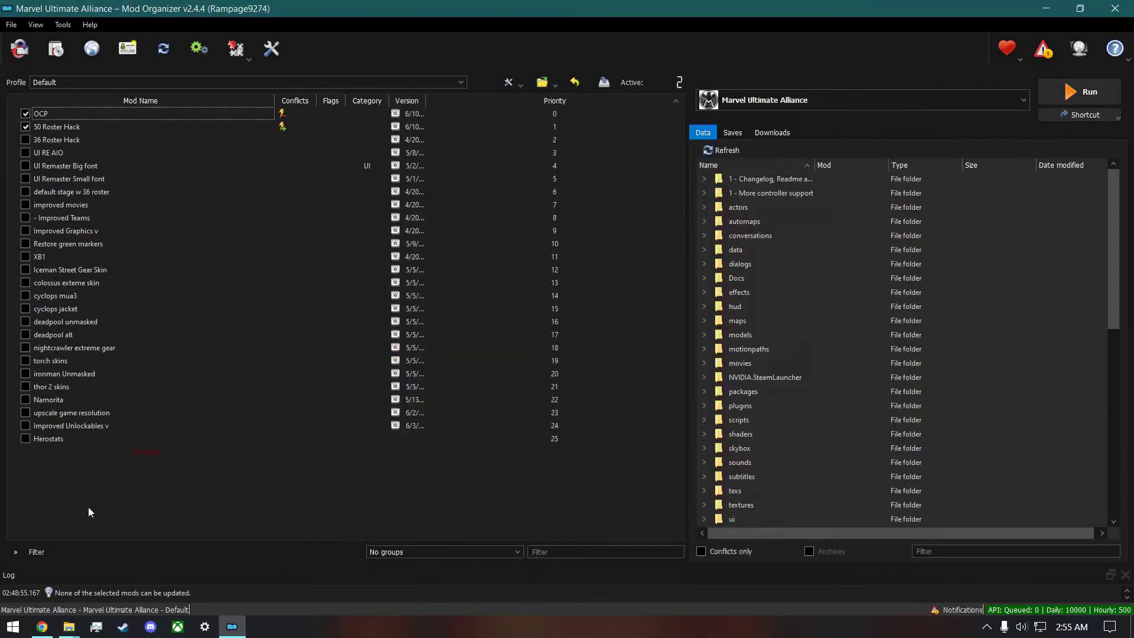
pyautogui.click(11, 24)
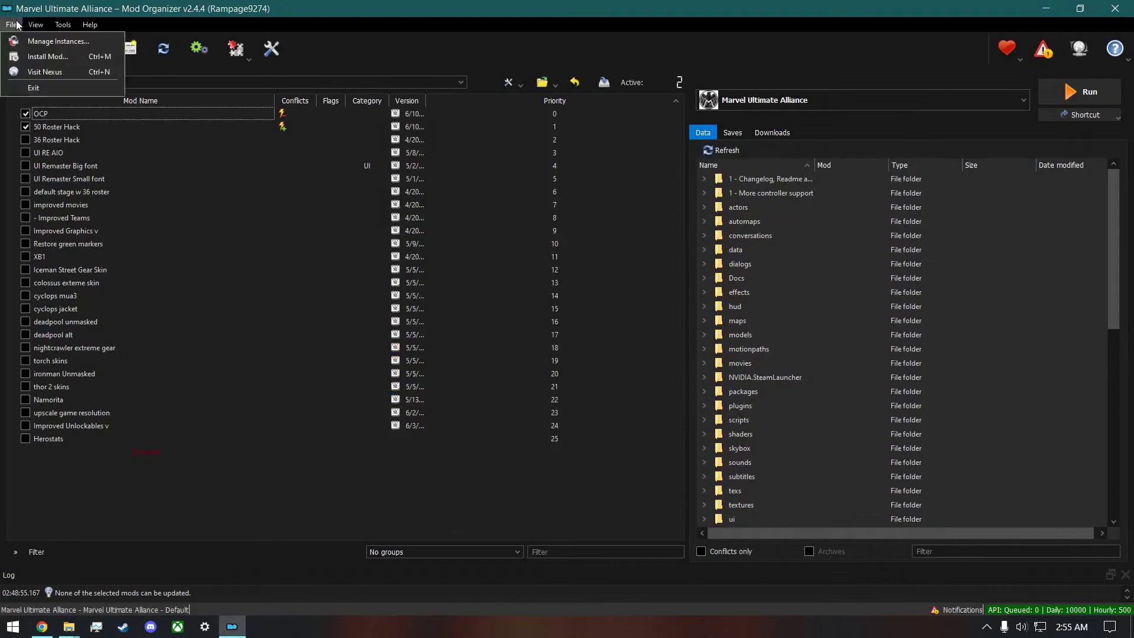
pyautogui.click(37, 55)
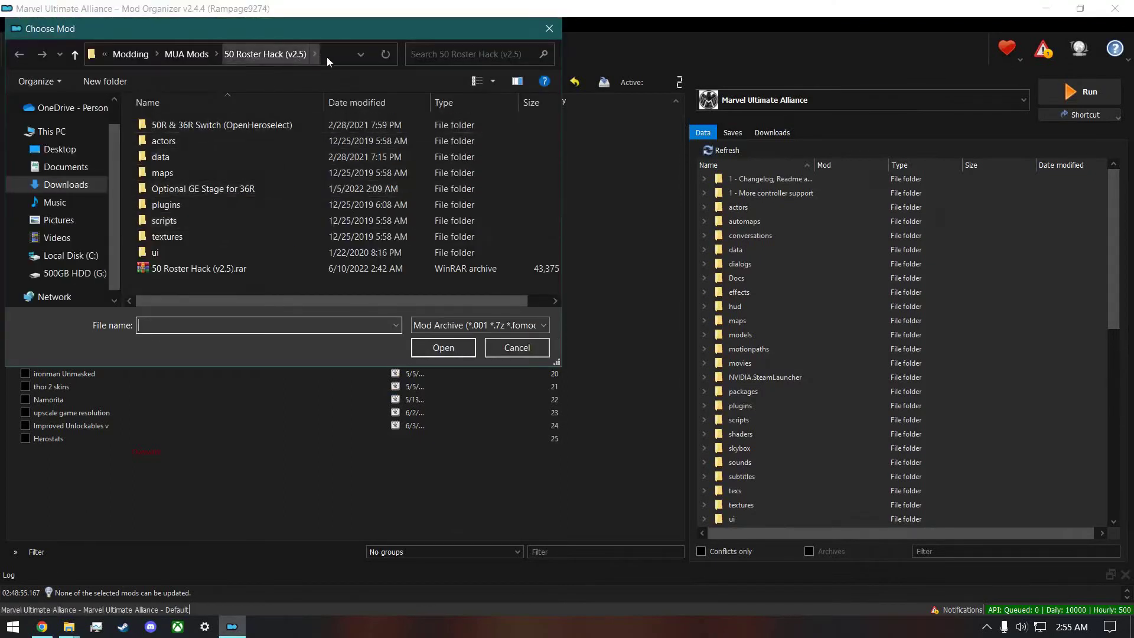
pyautogui.click(328, 55)
pyautogui.hotkey('ctrl', 'v')
pyautogui.press('Return')
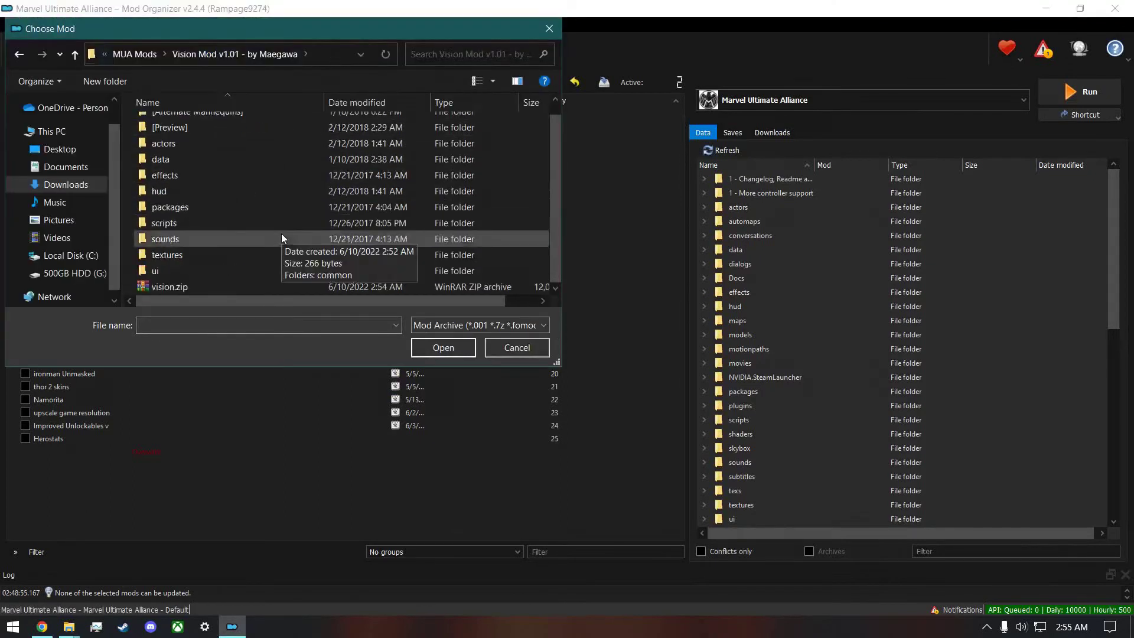
pyautogui.click(189, 286)
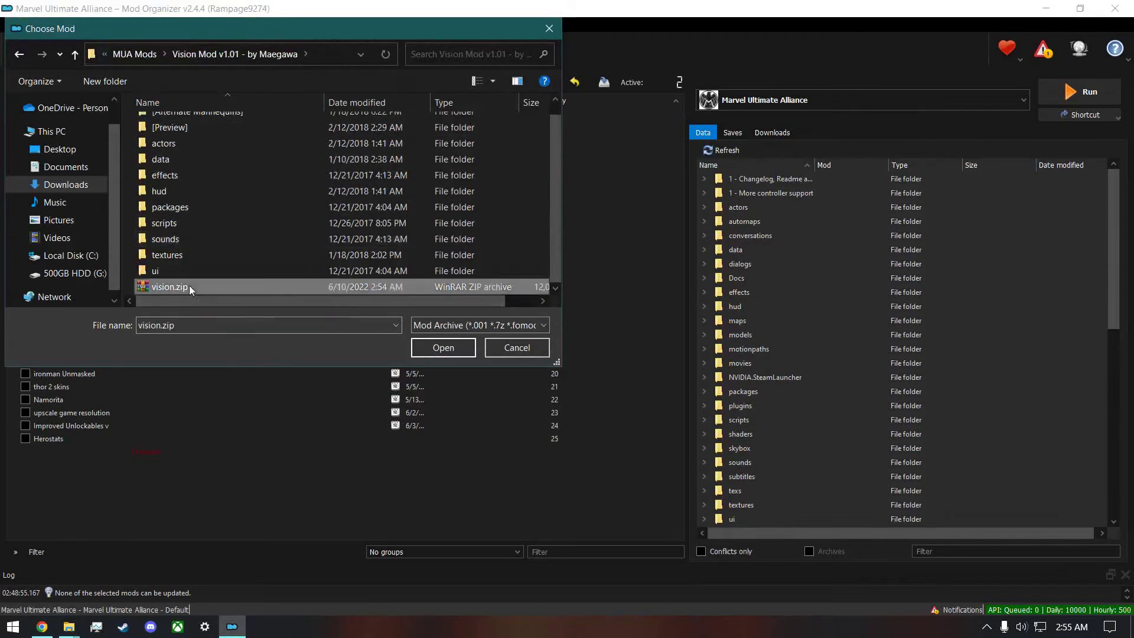
pyautogui.doubleClick(189, 286)
pyautogui.scroll(-2, 520, 291)
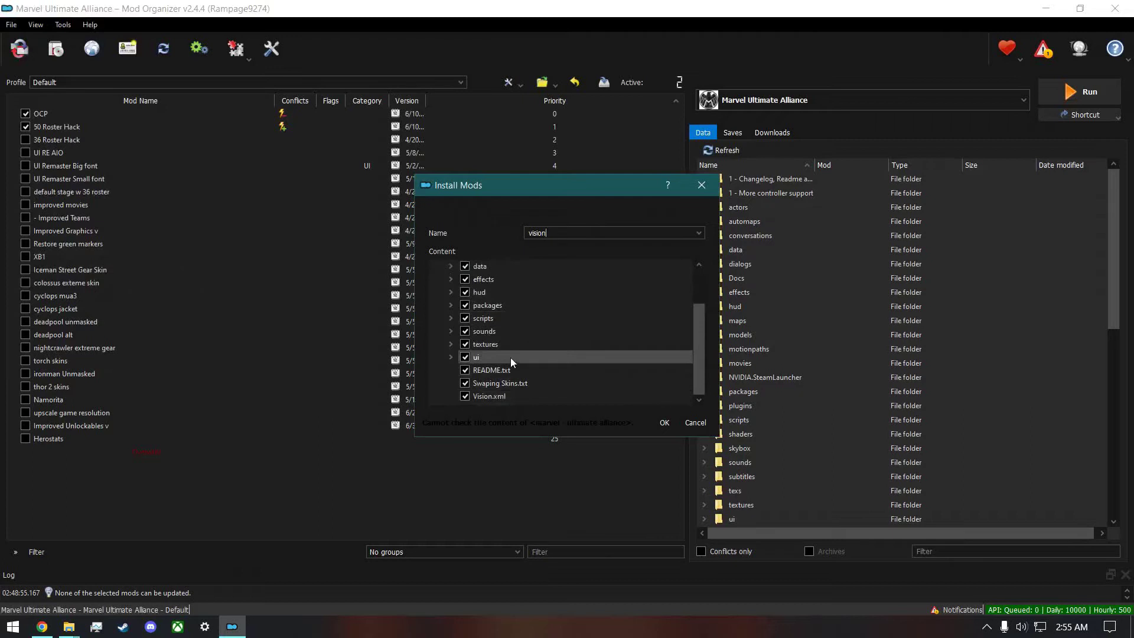
pyautogui.scroll(2, 510, 357)
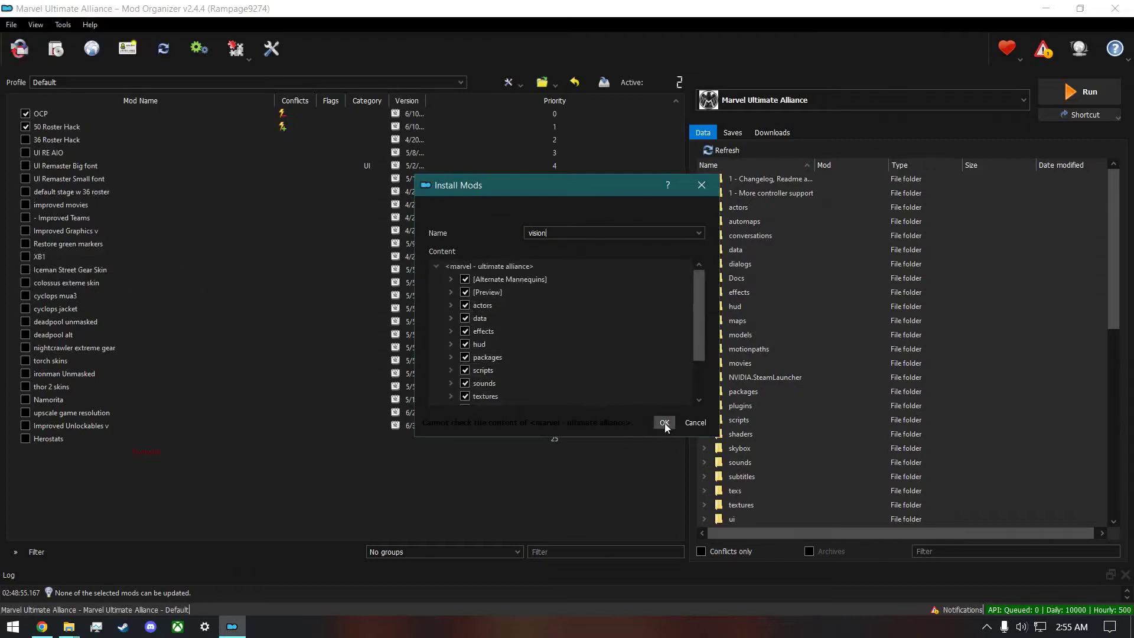
pyautogui.click(664, 422)
# Place the vision mod above Herostats in priority and enable it
pyautogui.moveTo(30, 455); pyautogui.dragTo(95, 438)
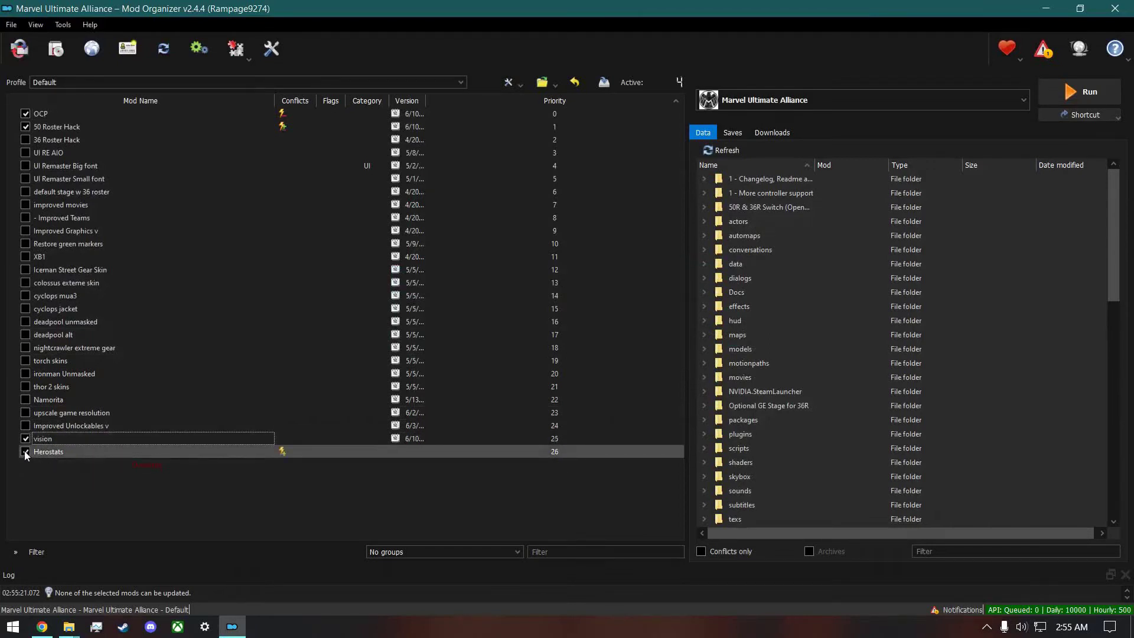
pyautogui.rightClick(70, 451)
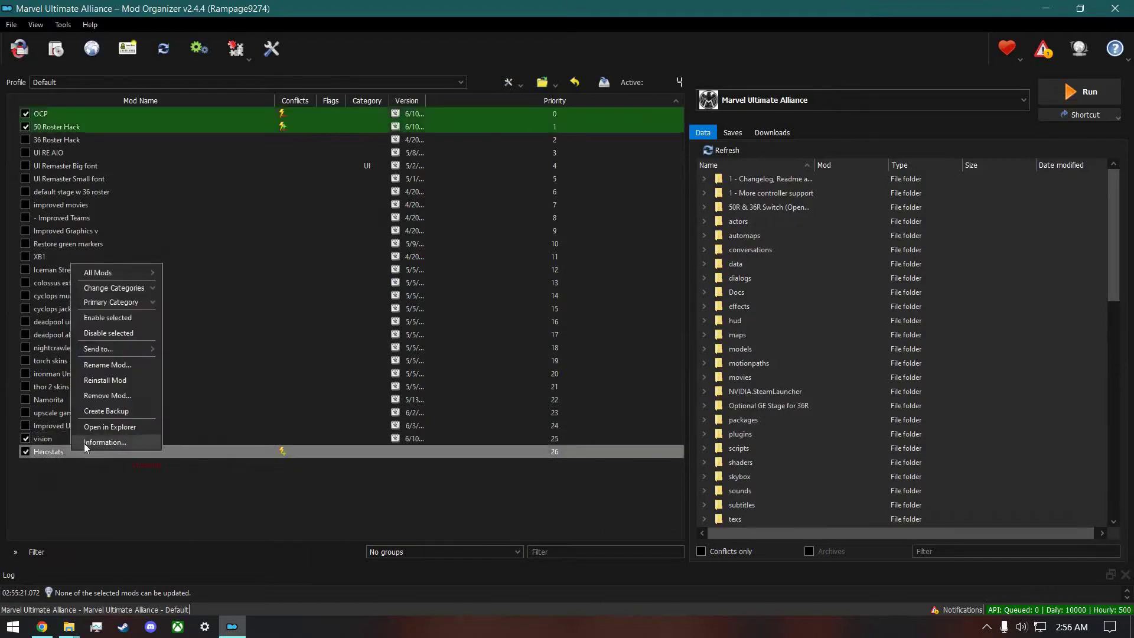
pyautogui.click(121, 565)
# Open Discord's MarvelMods Community server and scroll up through the tutorials-and-faq links
pyautogui.click(42, 626)
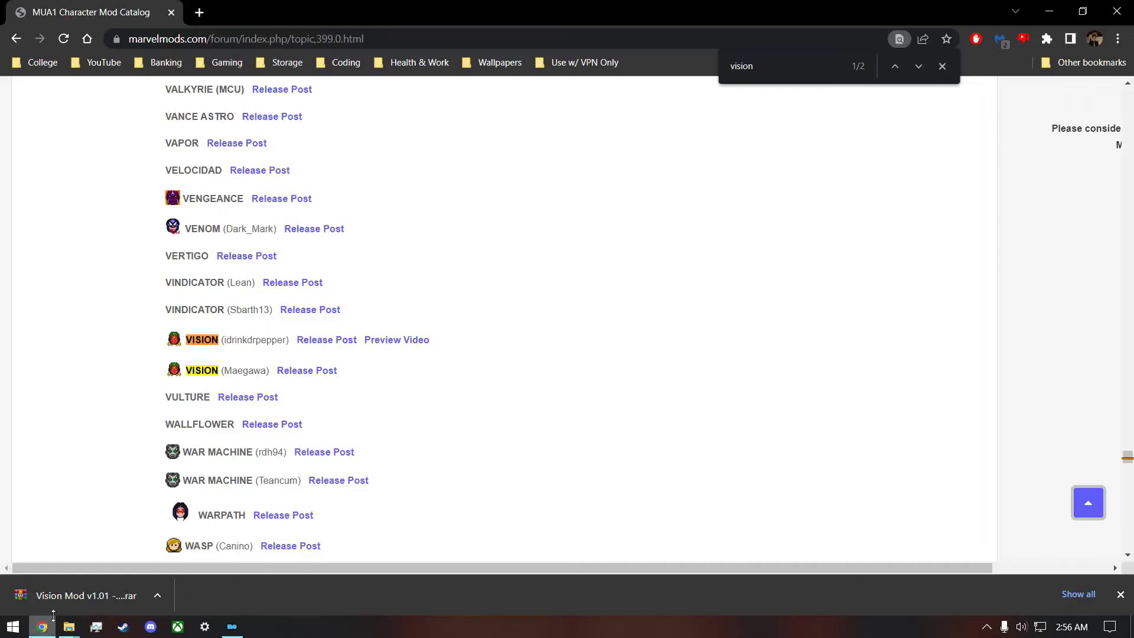
pyautogui.scroll(5, 126, 220)
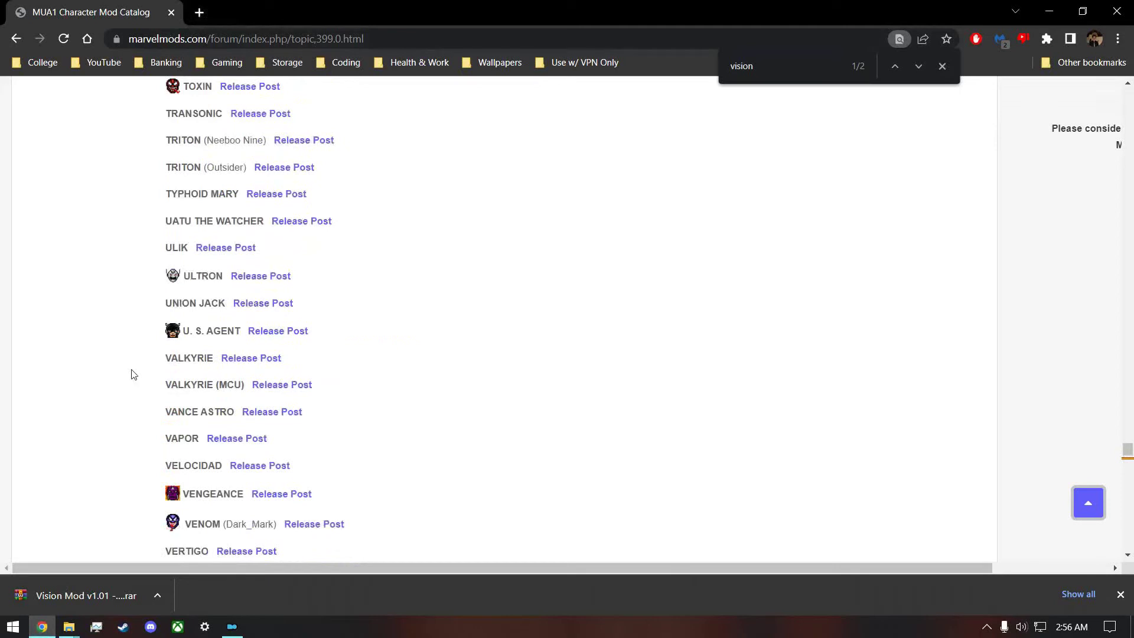
pyautogui.click(150, 626)
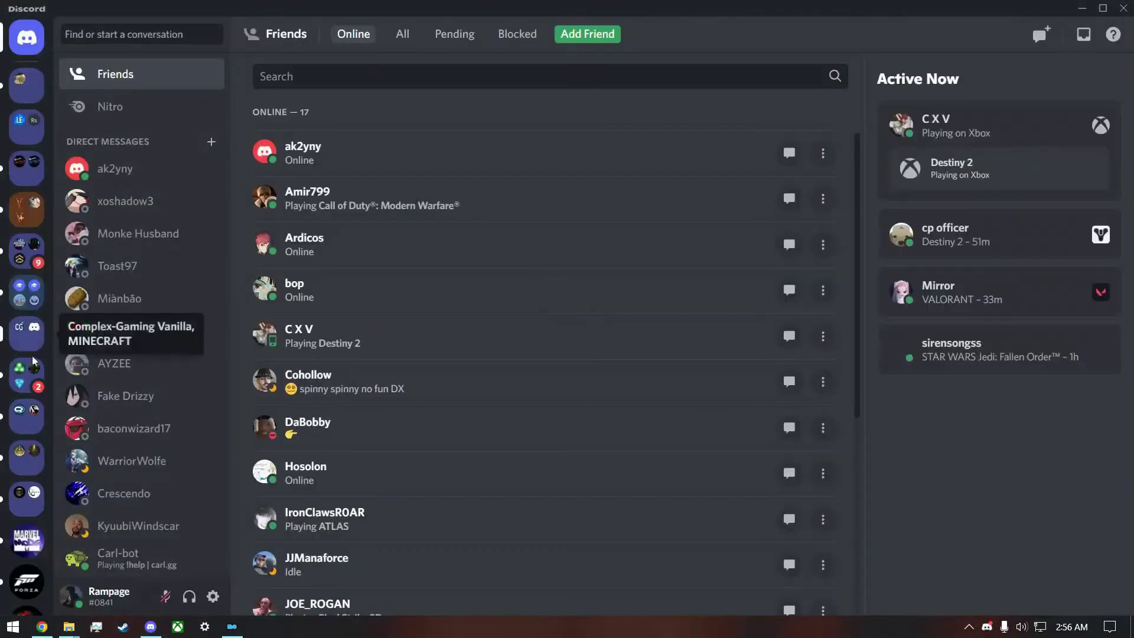
pyautogui.click(22, 540)
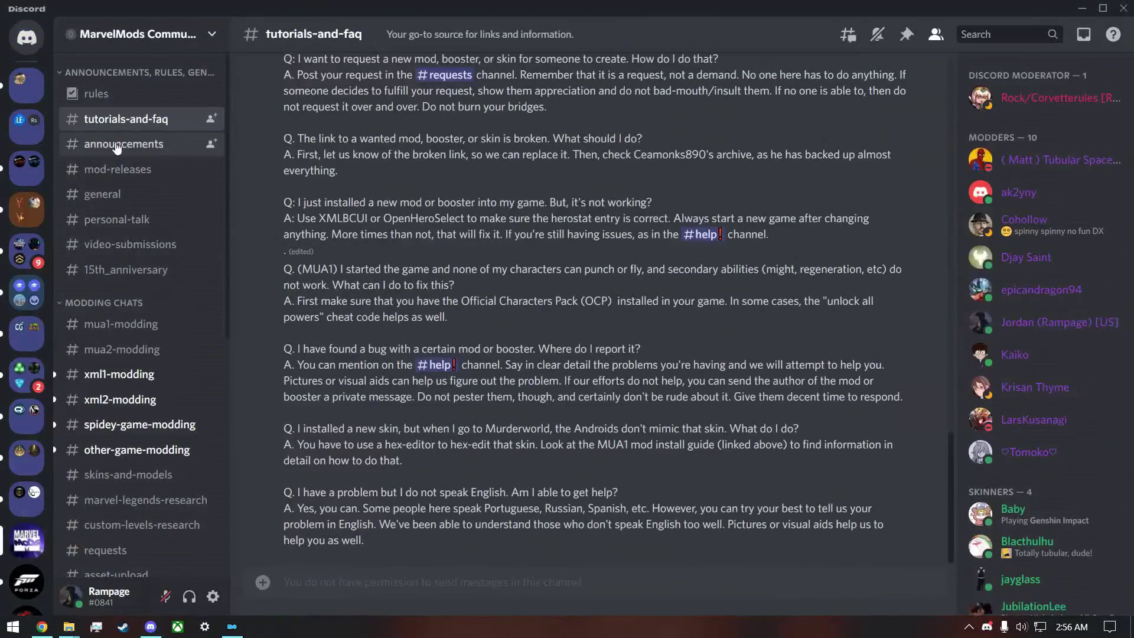
pyautogui.scroll(15, 284, 288)
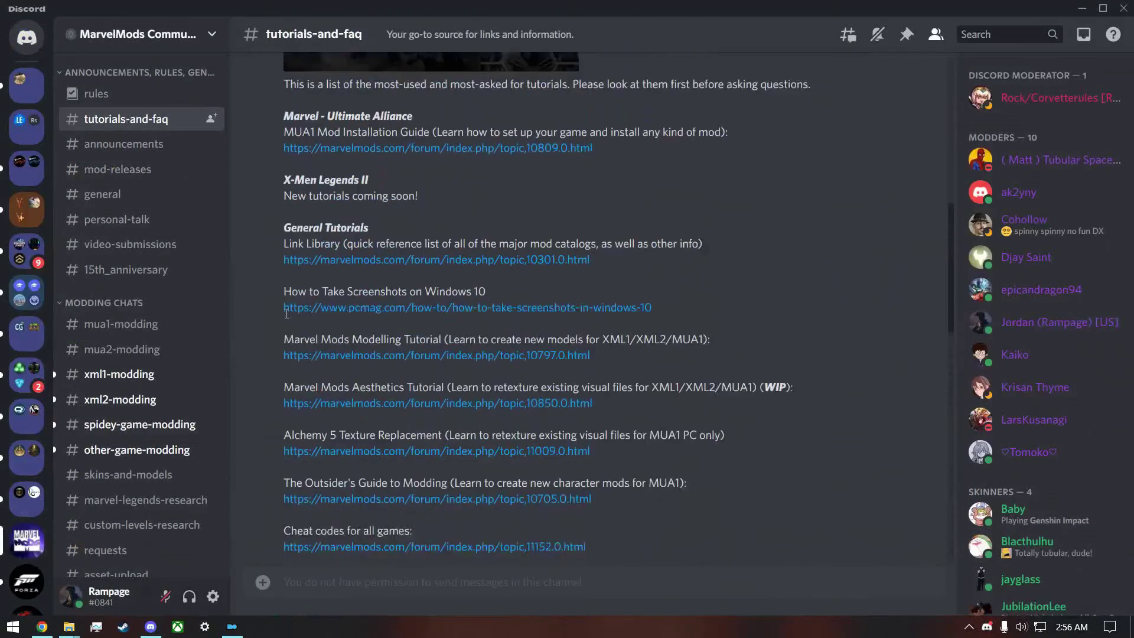
# Open the MUA1 Mod Installation Guide at its Mod Organizer 2 section
pyautogui.click(322, 156)
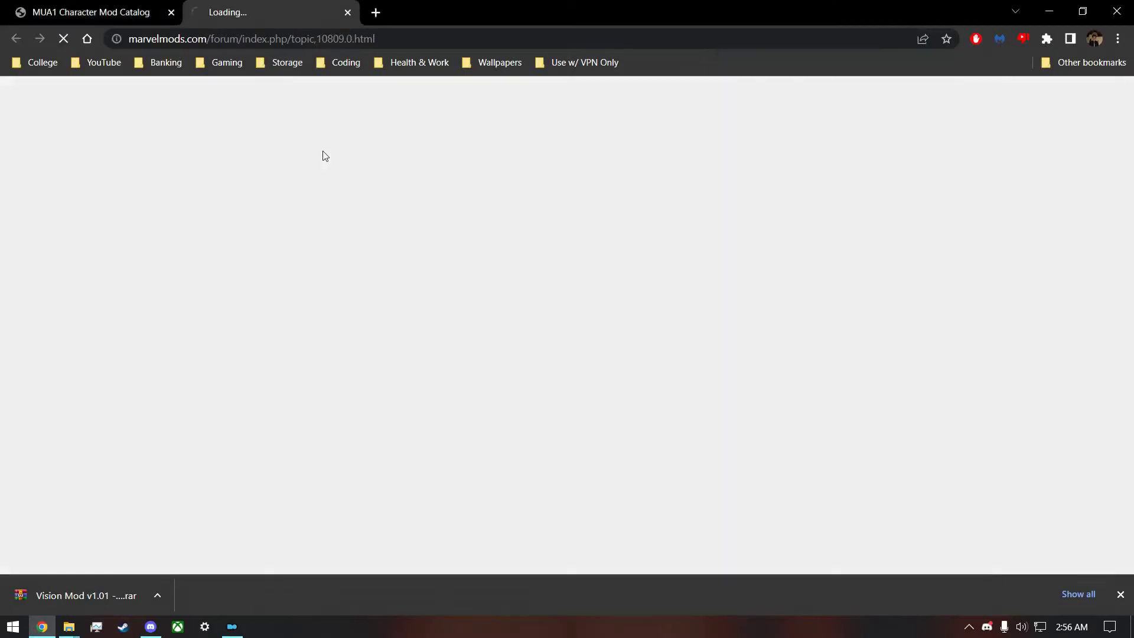
pyautogui.scroll(-12, 262, 304)
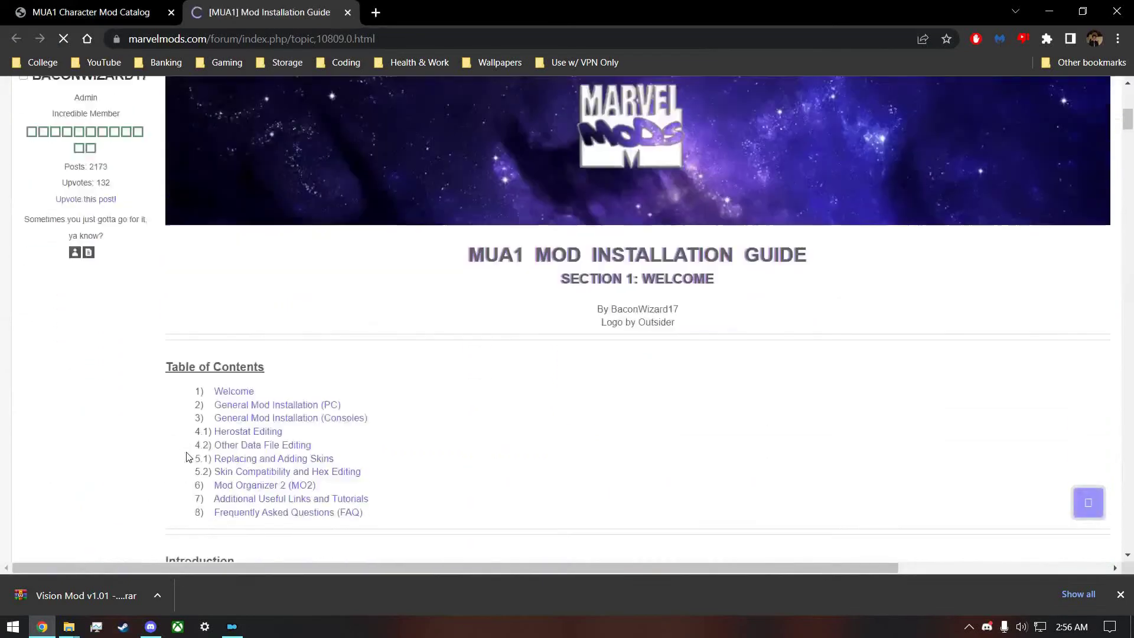
pyautogui.click(263, 303)
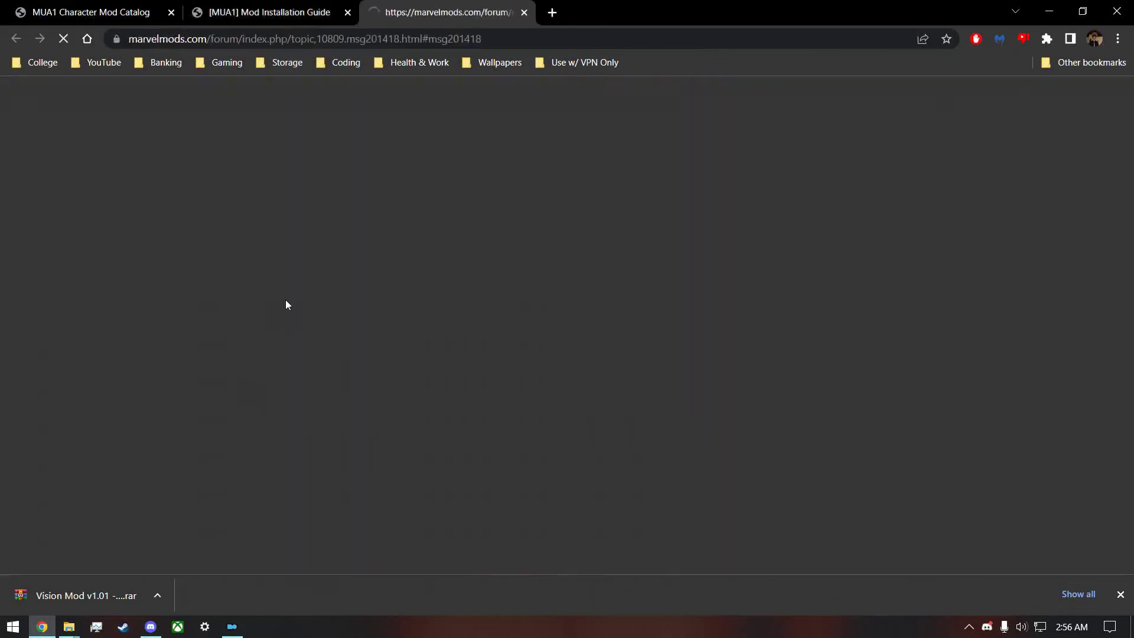
pyautogui.scroll(-9, 239, 413)
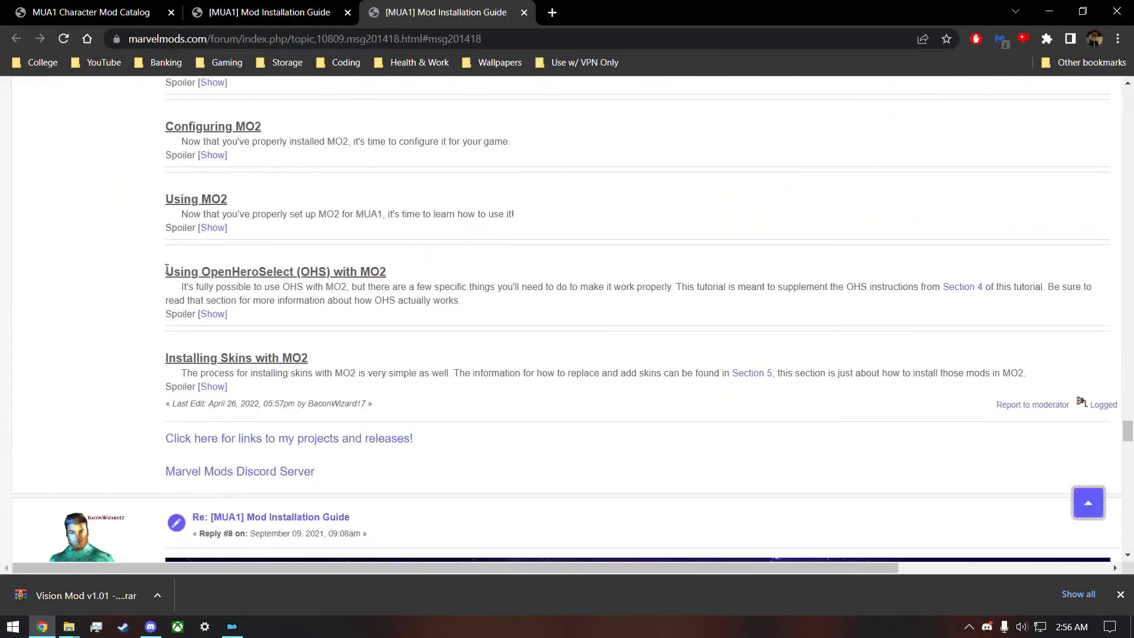
# Expand and read the Using OpenHeroSelect (OHS) with MO2 steps, then return to Mod Organizer 2
pyautogui.moveTo(167, 270); pyautogui.dragTo(394, 273)
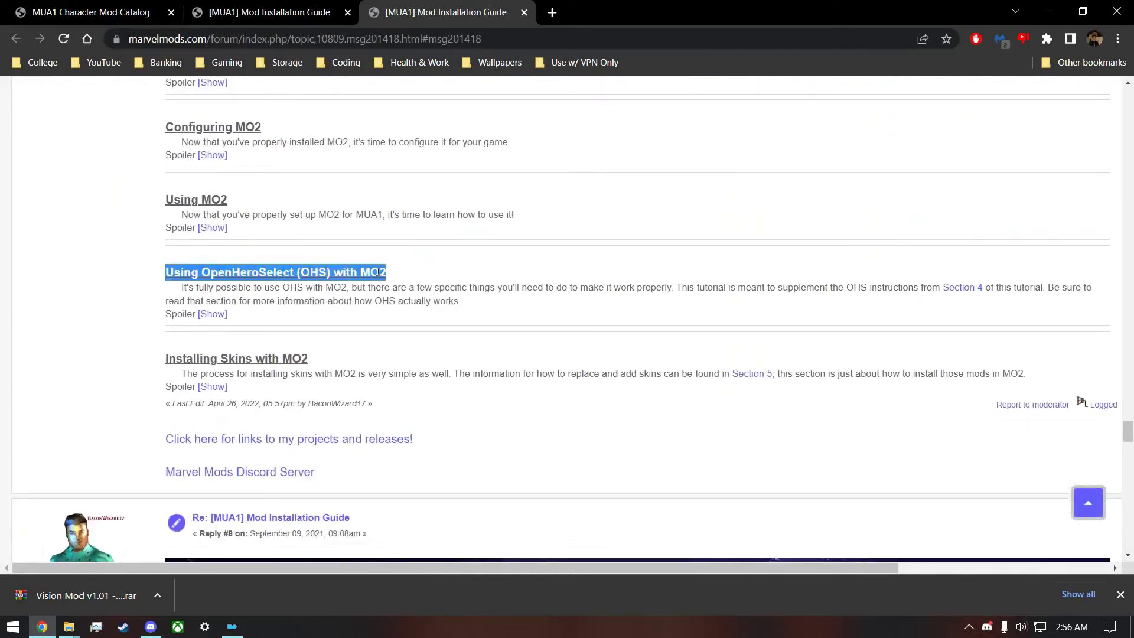
pyautogui.click(378, 271)
pyautogui.click(204, 313)
pyautogui.scroll(-4, 176, 355)
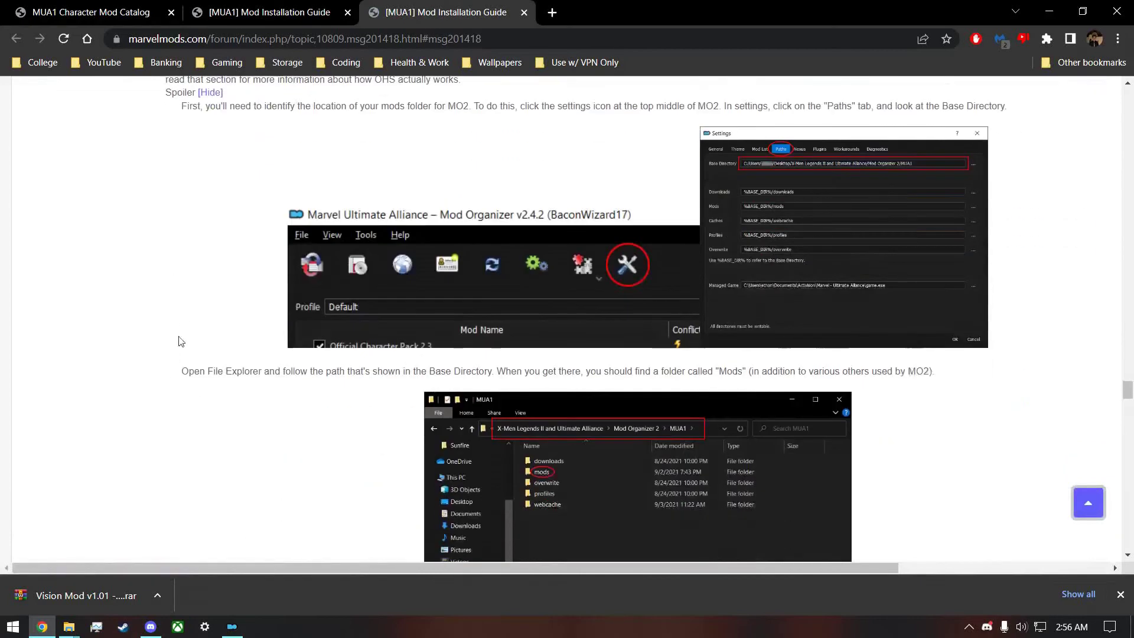
pyautogui.scroll(1, 184, 291)
pyautogui.scroll(-7, 157, 309)
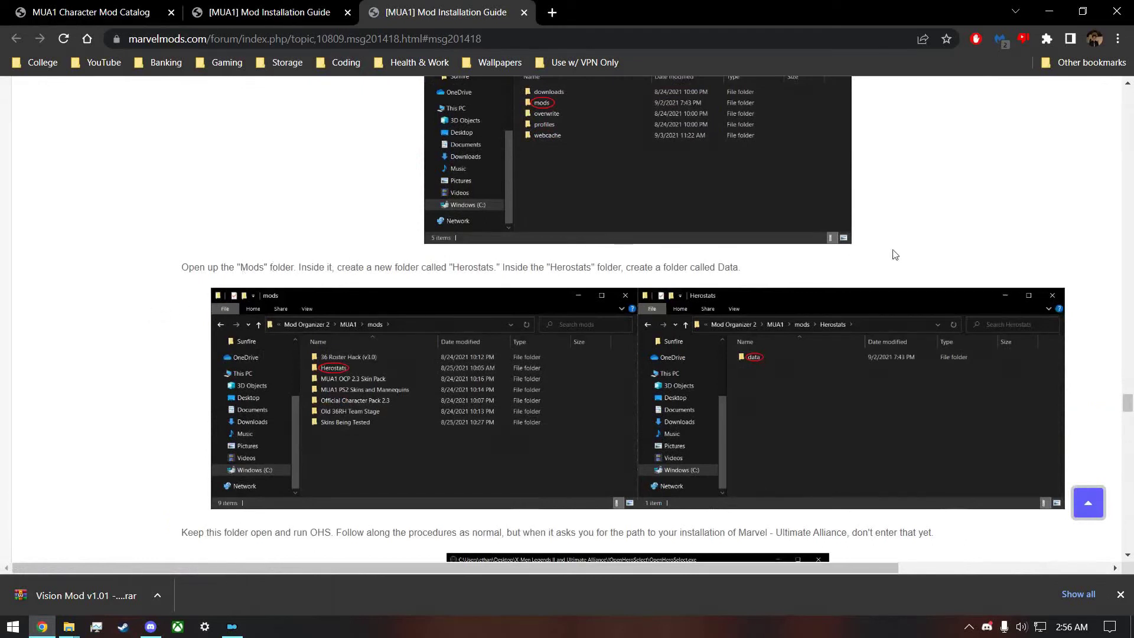
pyautogui.scroll(-7, 661, 234)
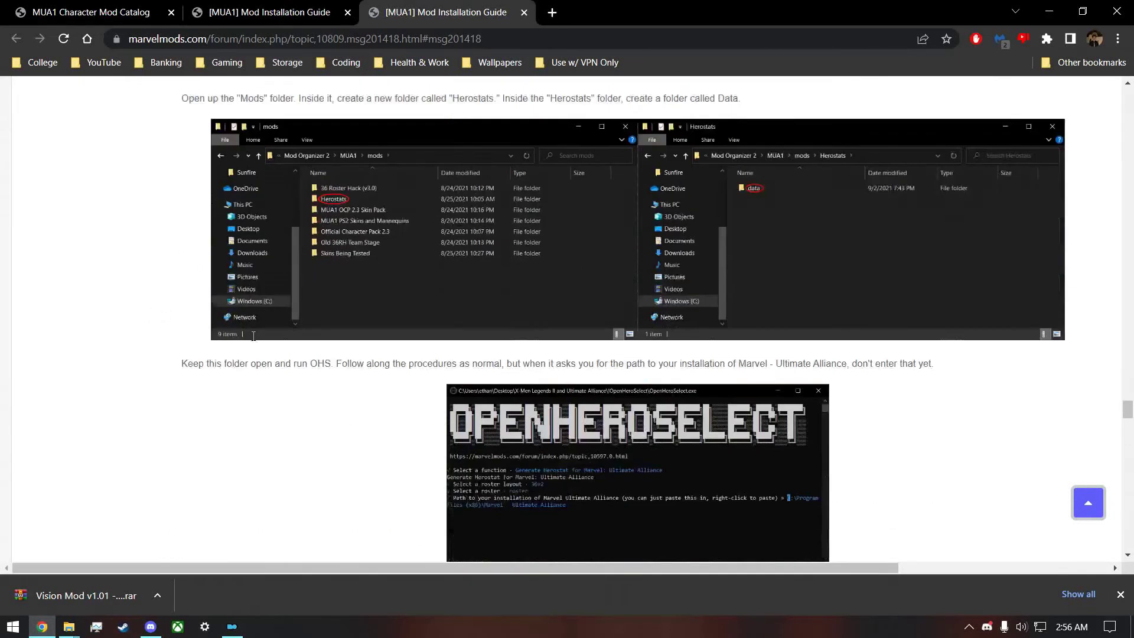
pyautogui.scroll(2, 165, 336)
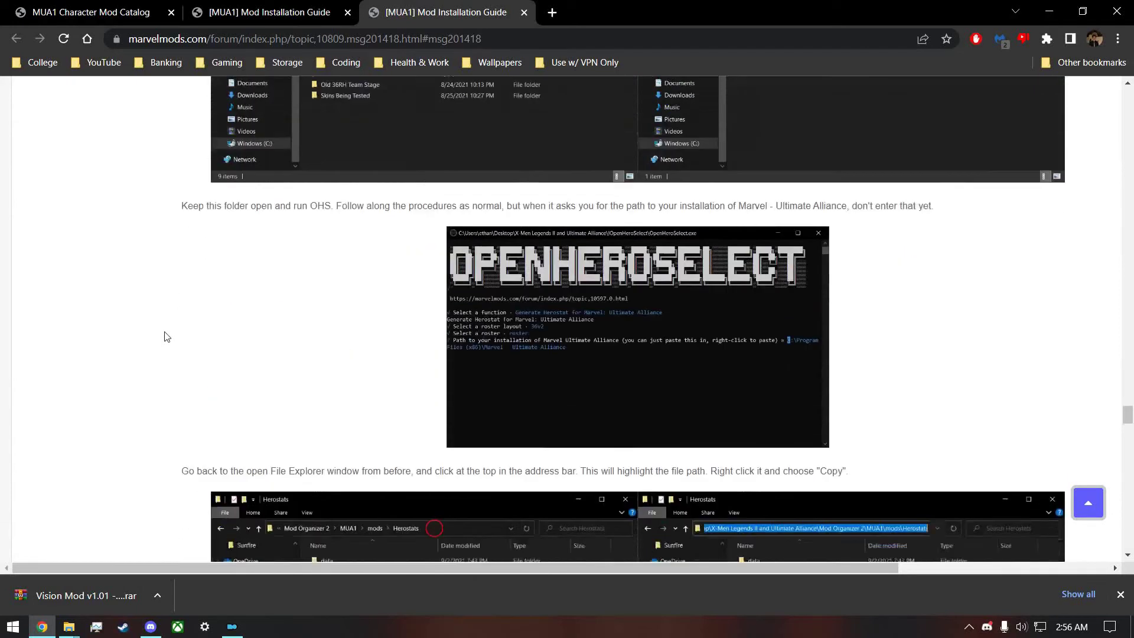
pyautogui.scroll(6, 216, 338)
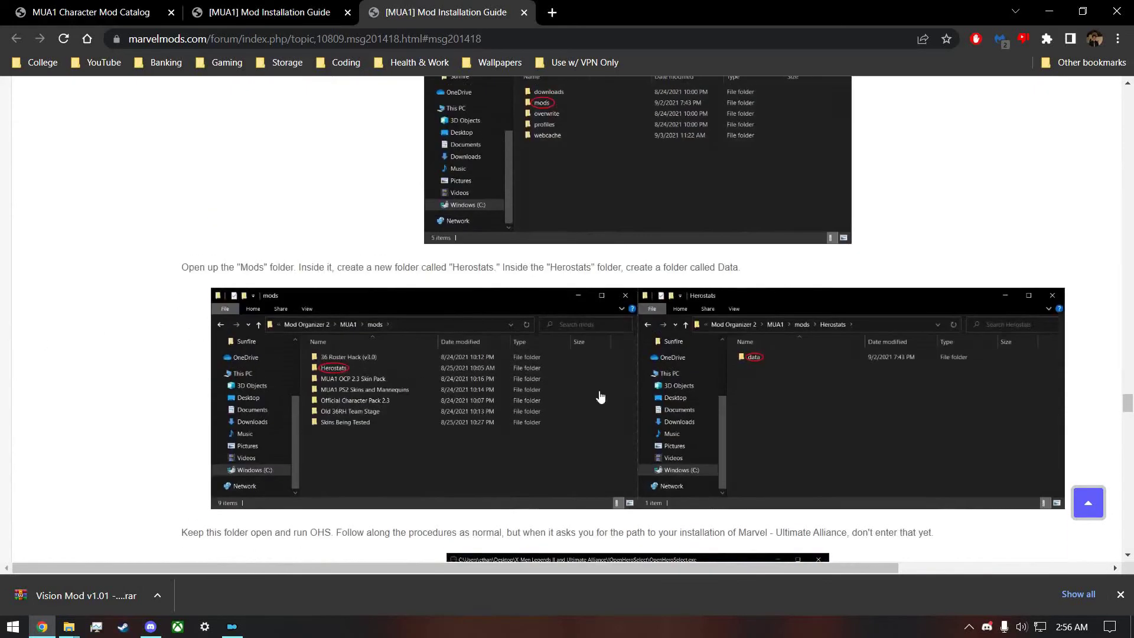
pyautogui.click(231, 630)
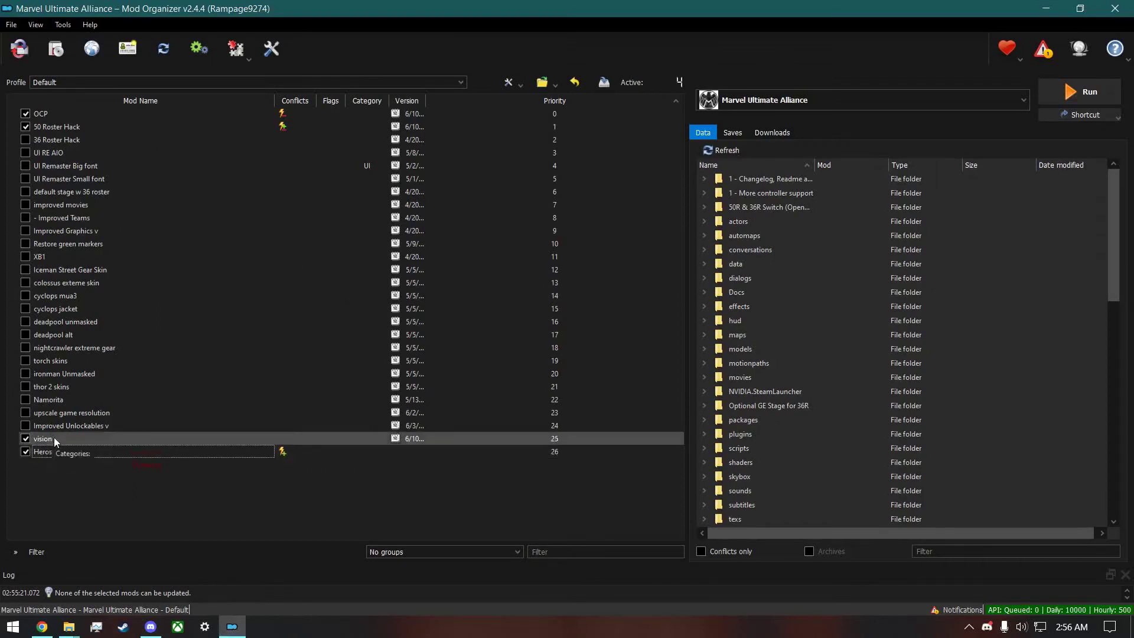
# Run OpenHeroSelect.exe from the OpenHeroSelect-v4.3.0 folder window and approve the UAC prompt
pyautogui.click(69, 626)
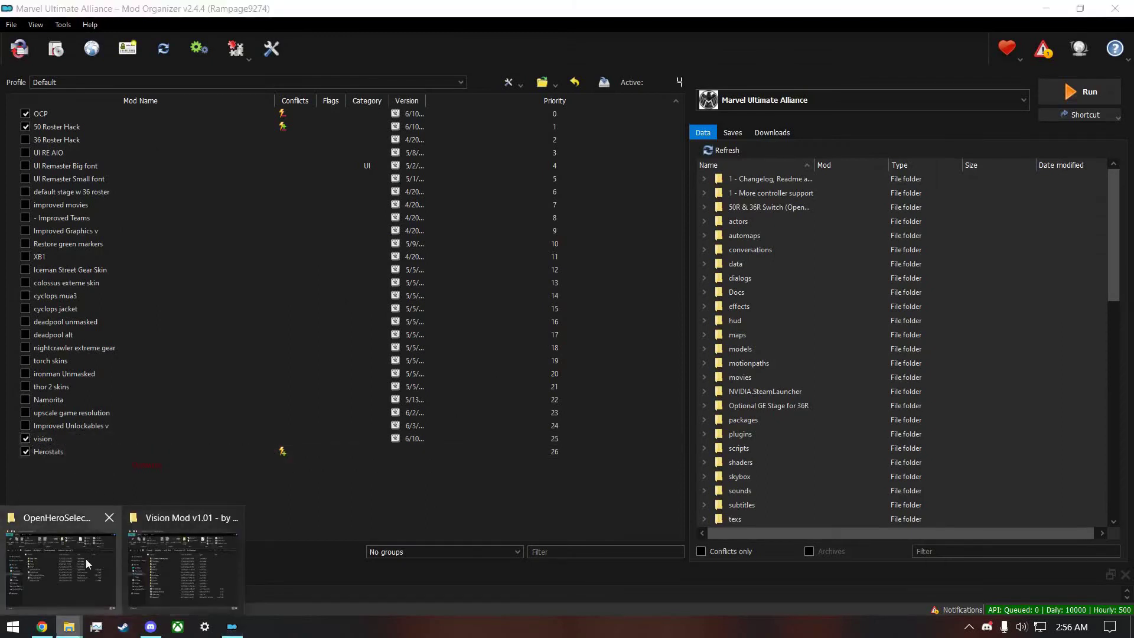
pyautogui.click(86, 558)
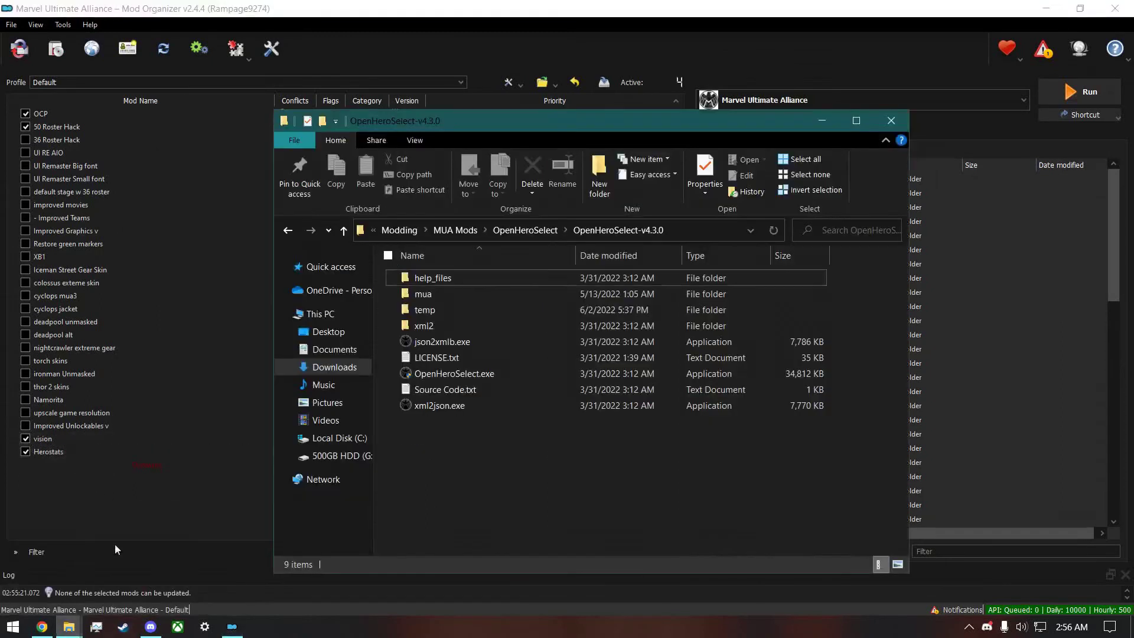
pyautogui.click(468, 374)
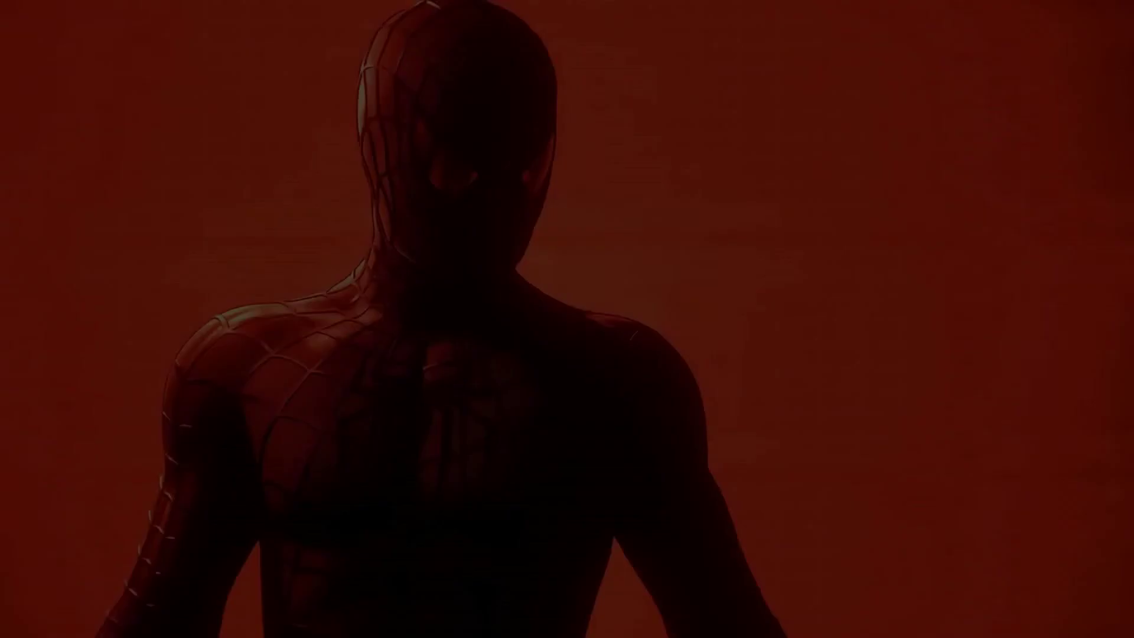
pyautogui.press('Return')
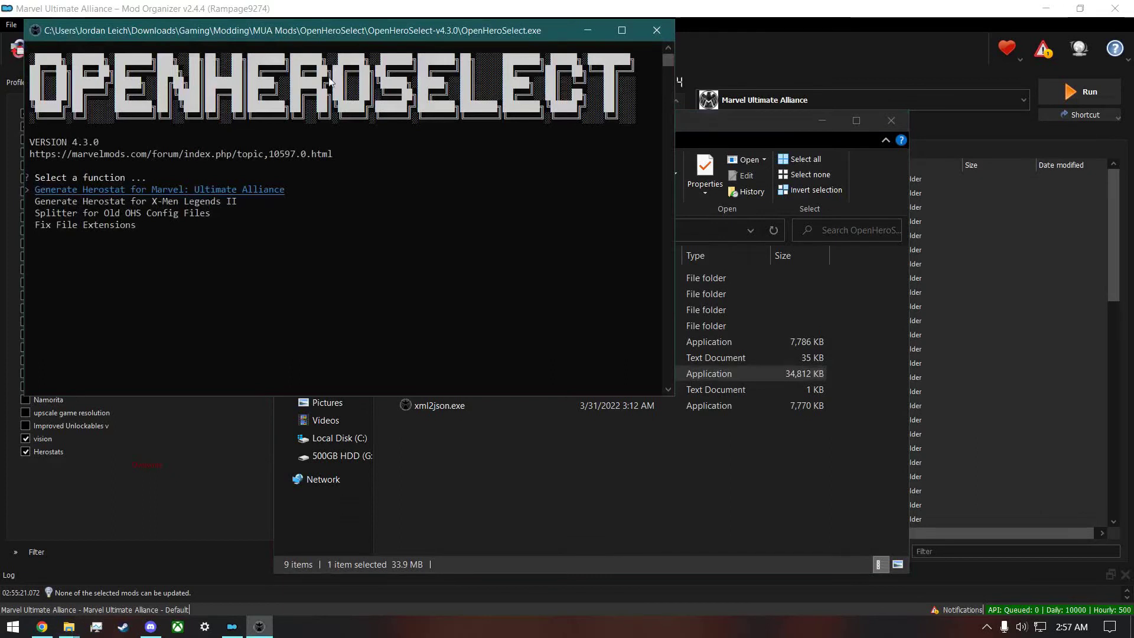
# Choose Generate Herostat for Marvel: Ultimate Alliance and decline the saved config.ini options
pyautogui.press('Return')
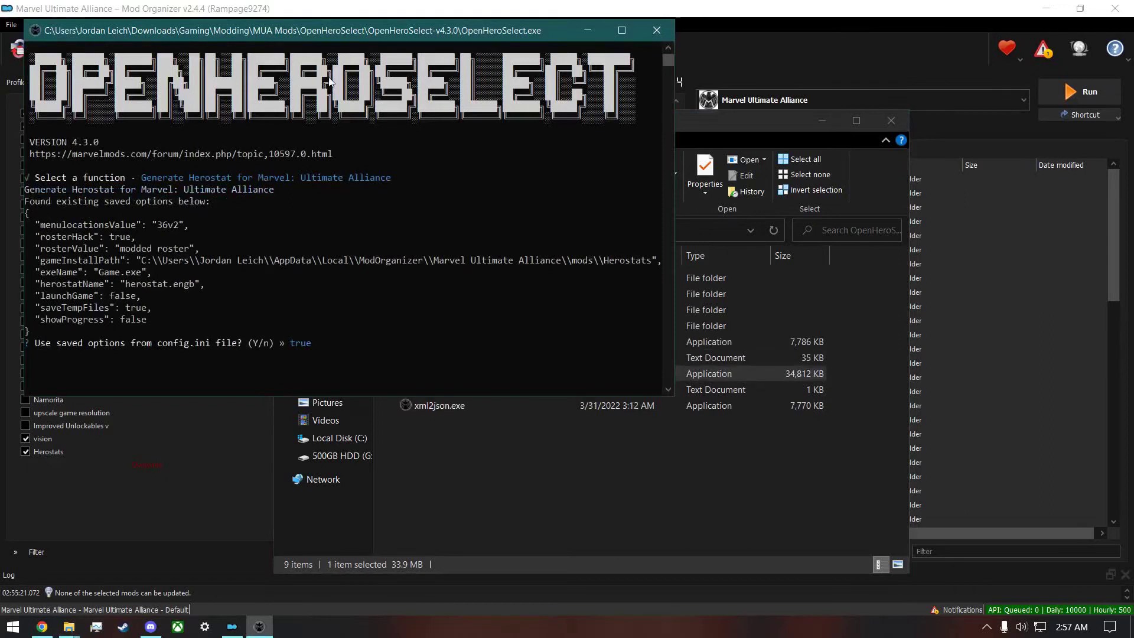
pyautogui.write('n')
pyautogui.press('Return')
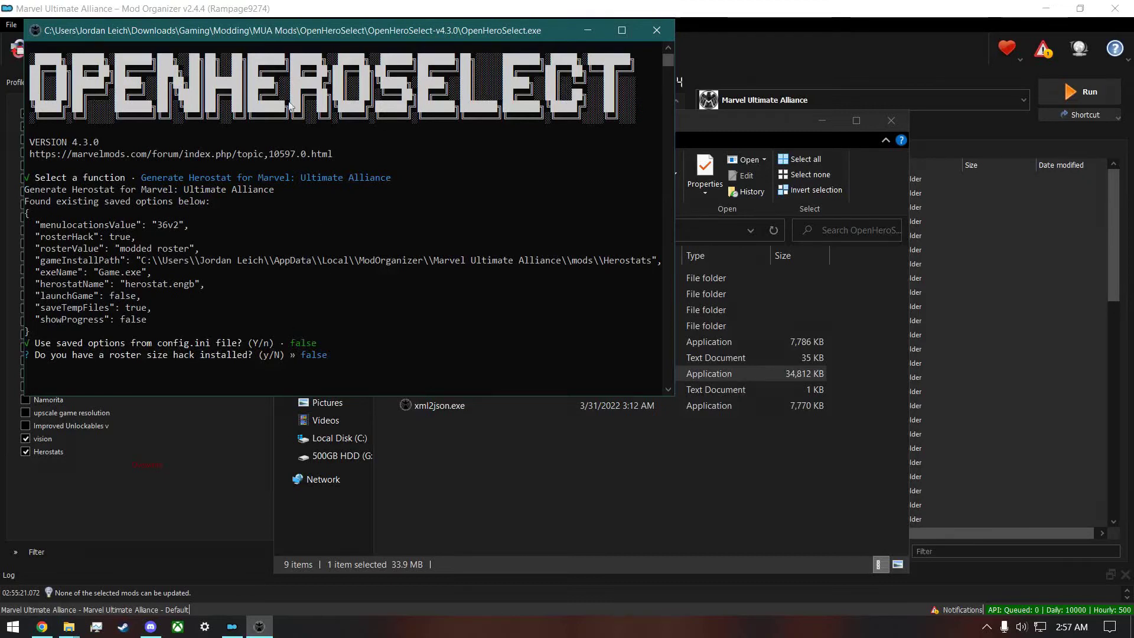
# Confirm a roster size hack is installed and pick the 50 roster layout
pyautogui.moveTo(302, 36); pyautogui.dragTo(671, 89)
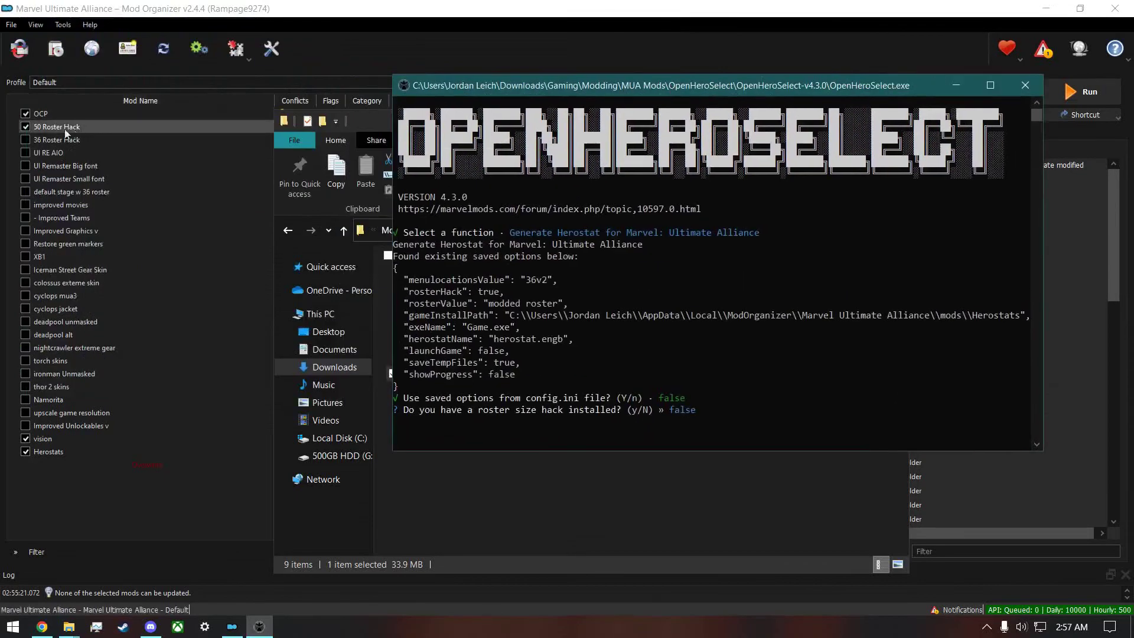
pyautogui.press('Return')
pyautogui.press('Down')
pyautogui.press('Down')
pyautogui.press('Down')
pyautogui.press('Down')
pyautogui.press('Down')
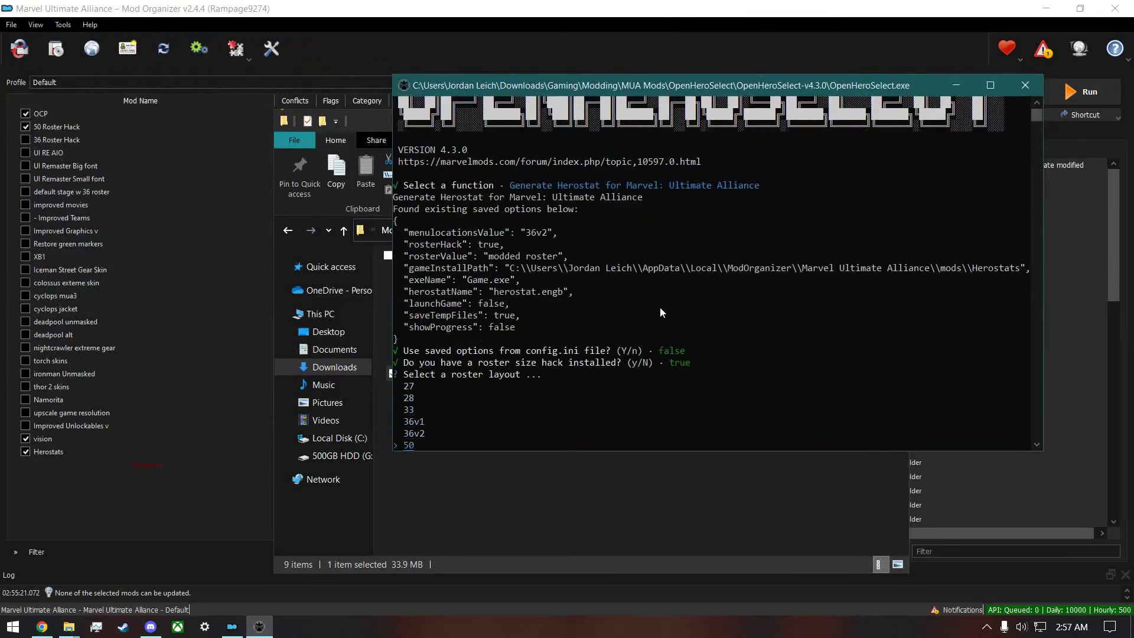
pyautogui.press('Return')
pyautogui.press('Down')
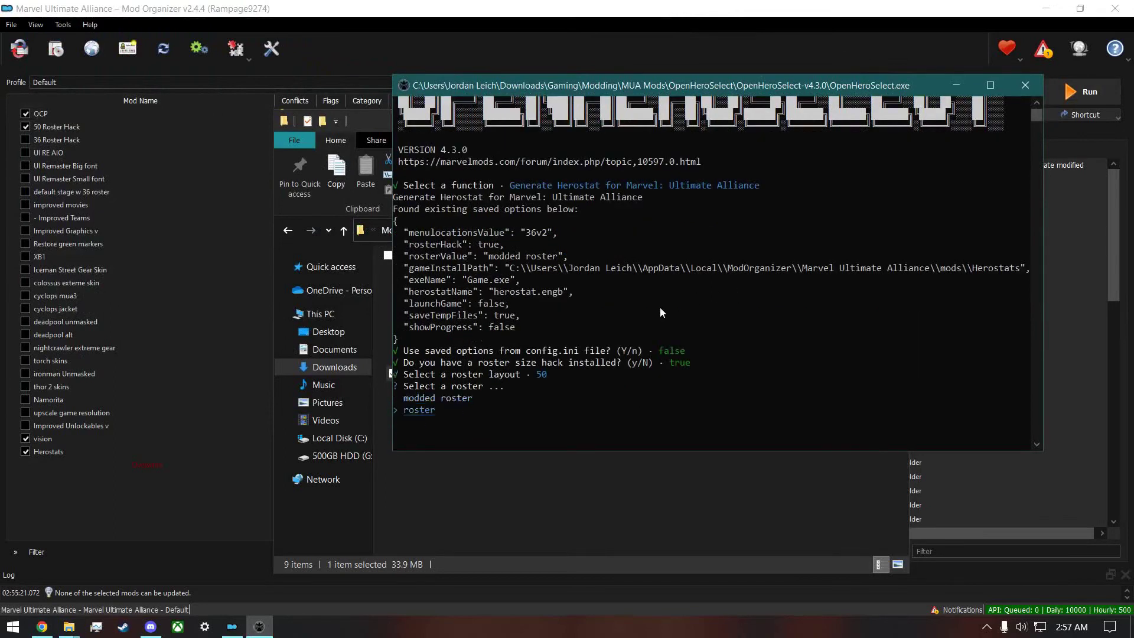